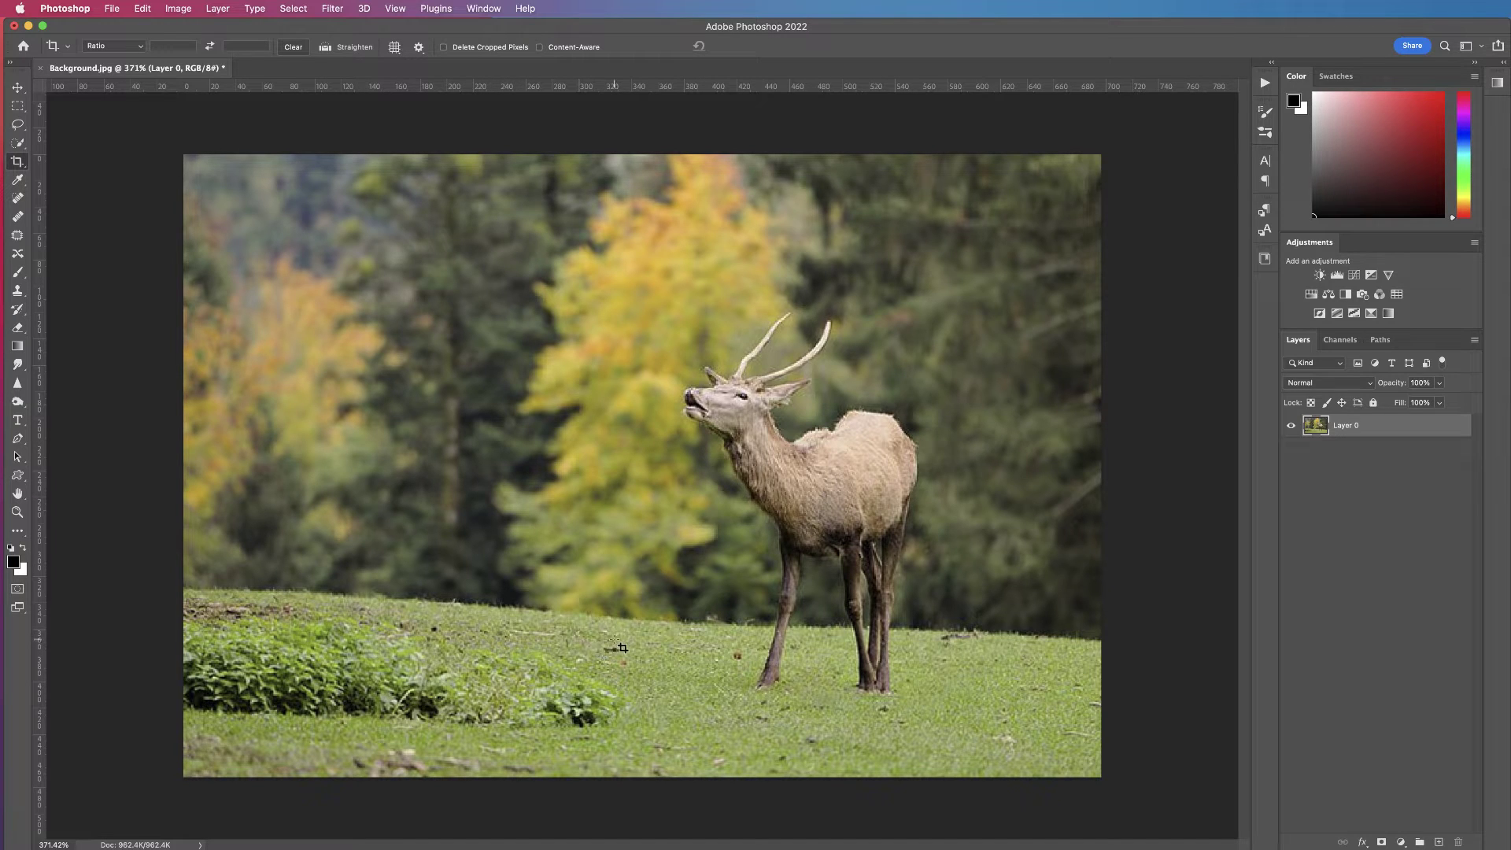
Step: Open the image apple-2736410__480.jpg from the Desktop folder
click(114, 9)
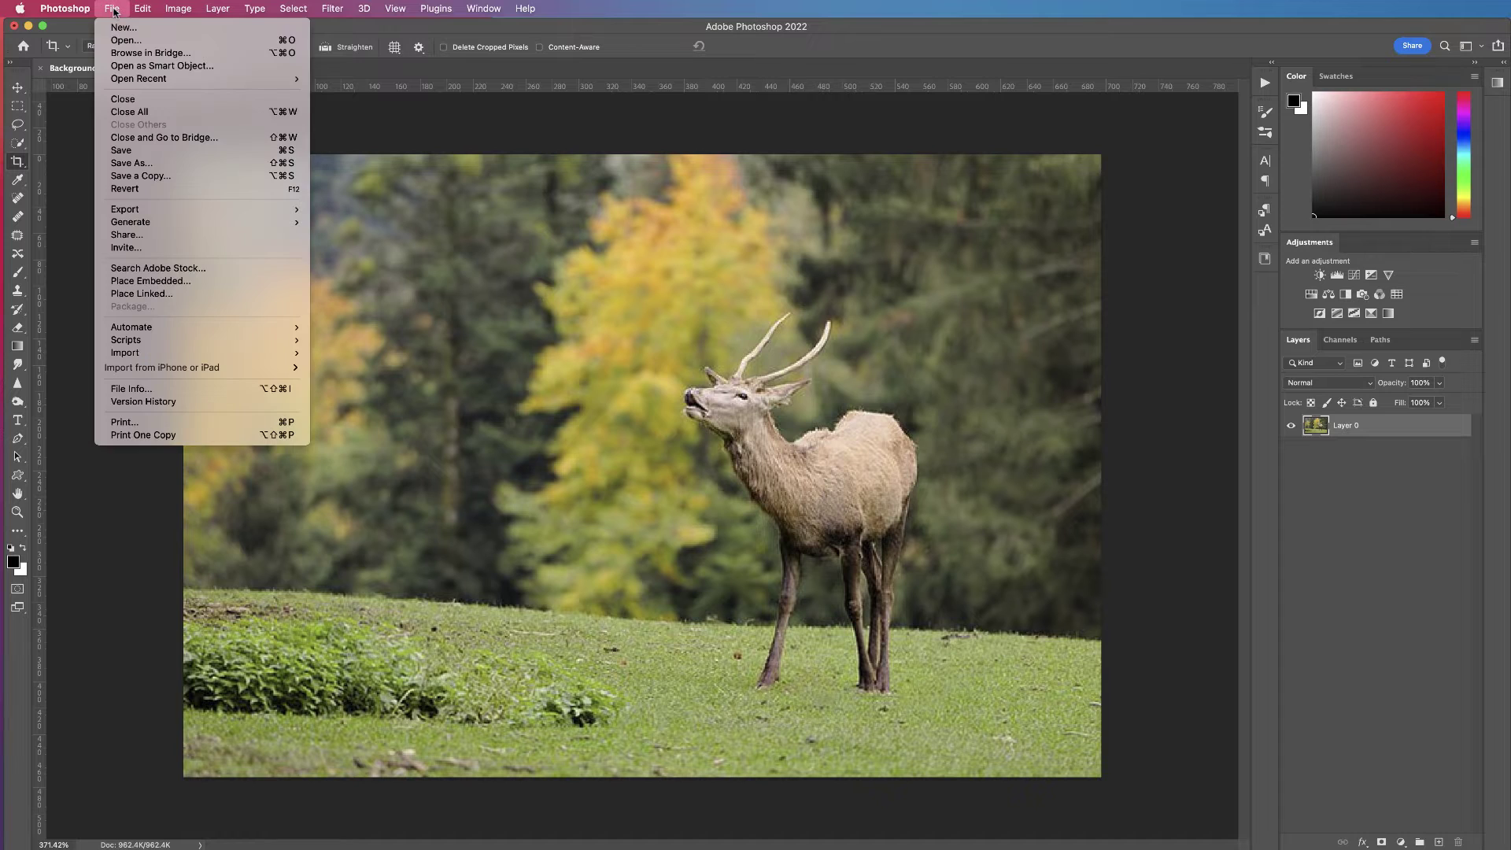
click(125, 40)
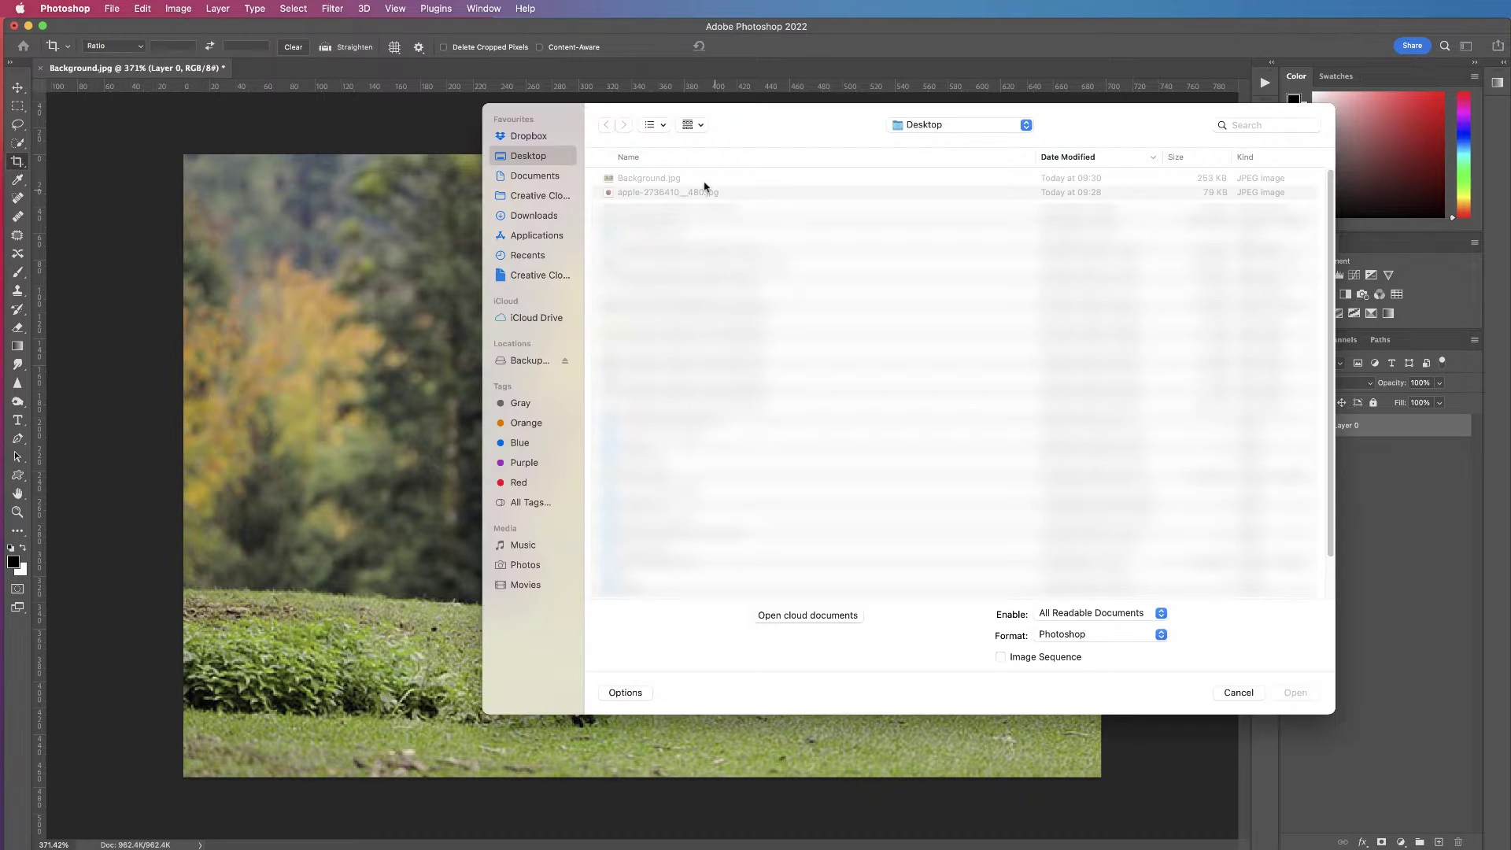
click(682, 193)
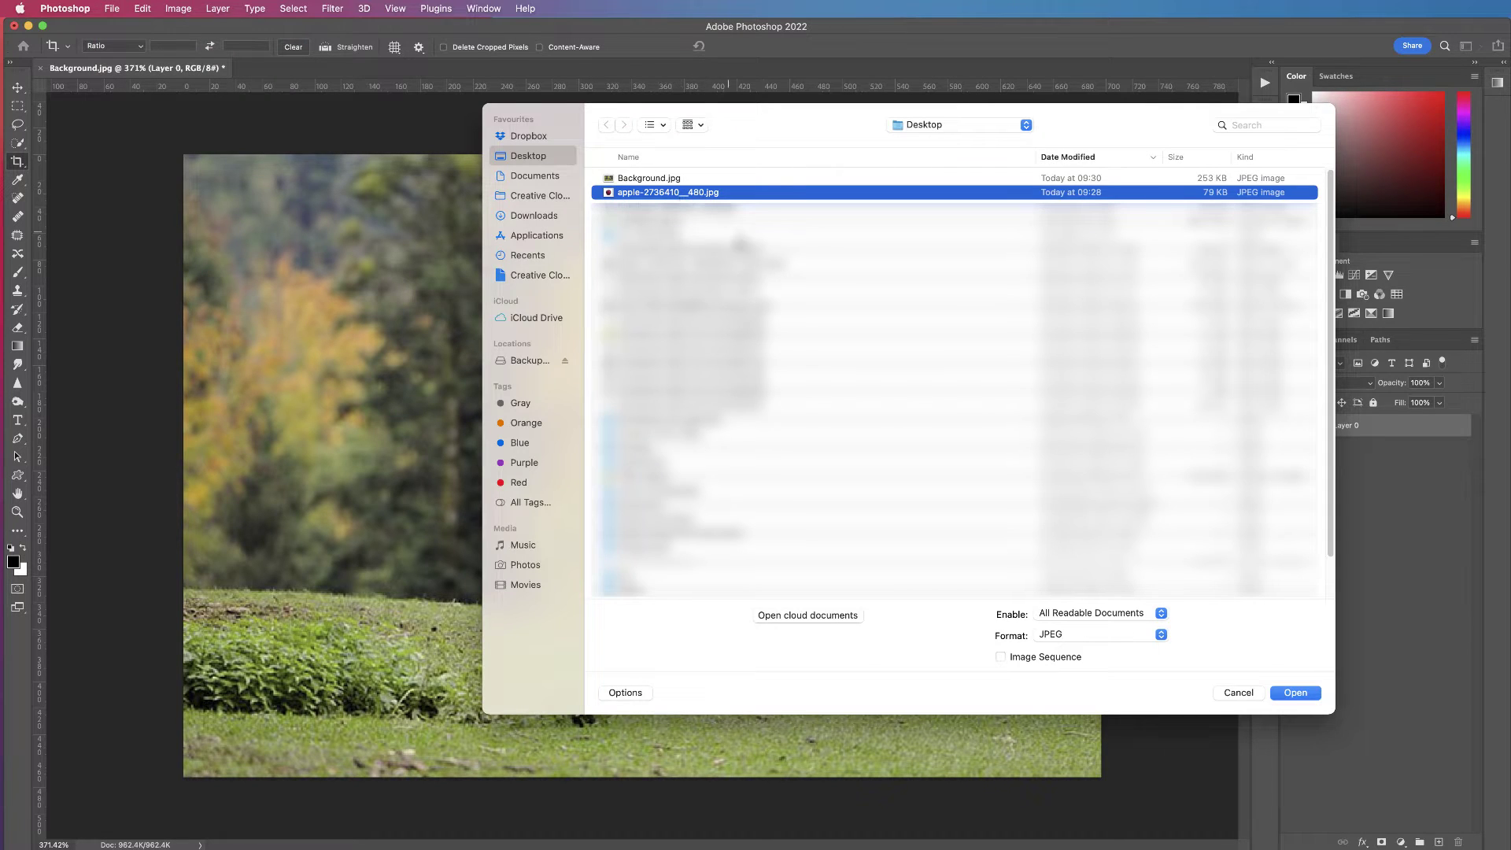
click(1303, 698)
key(z)
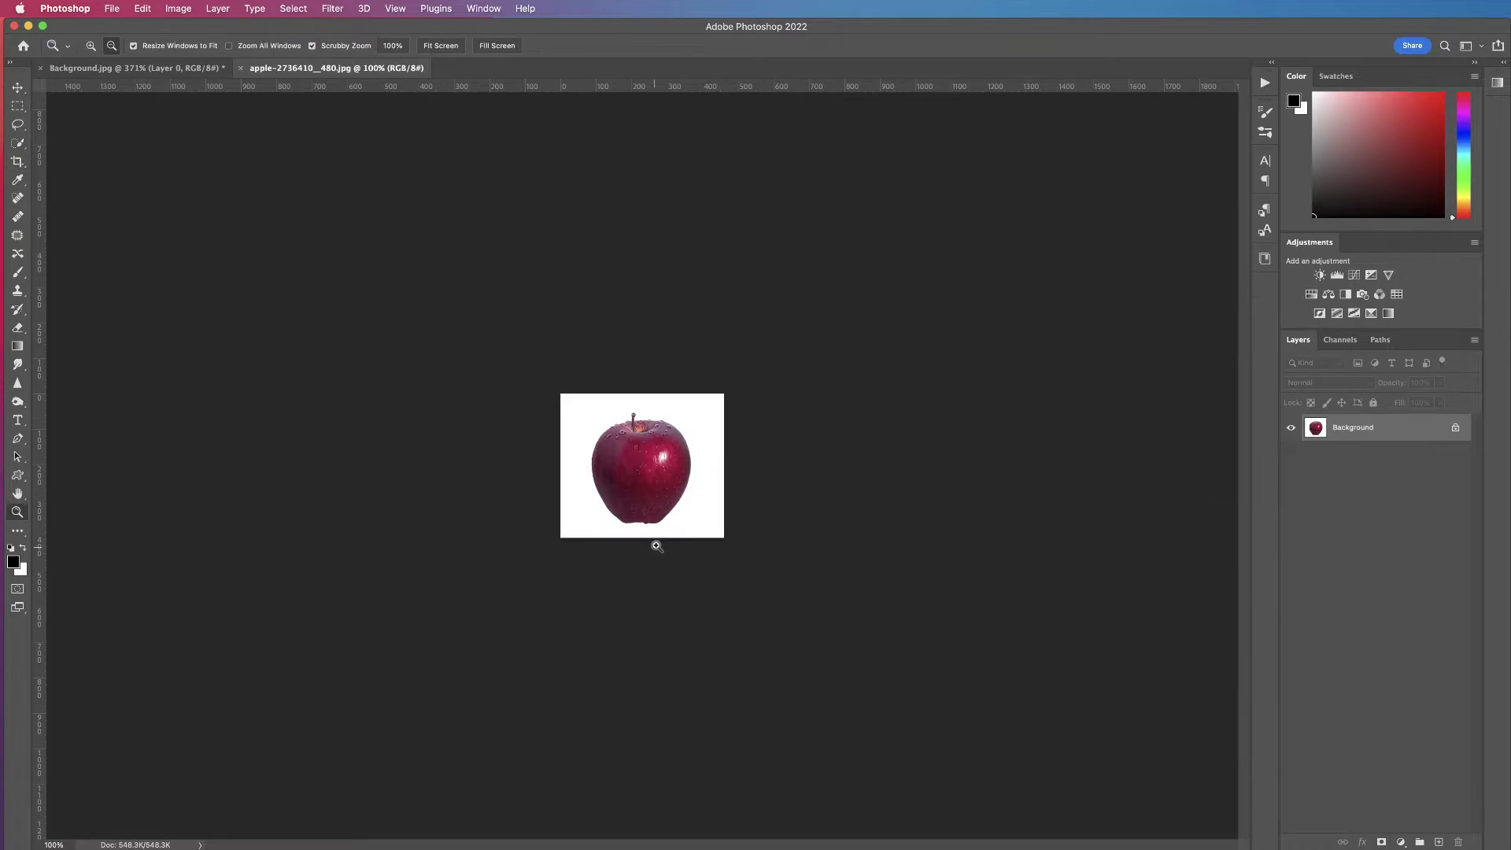
drag(654, 540, 720, 487)
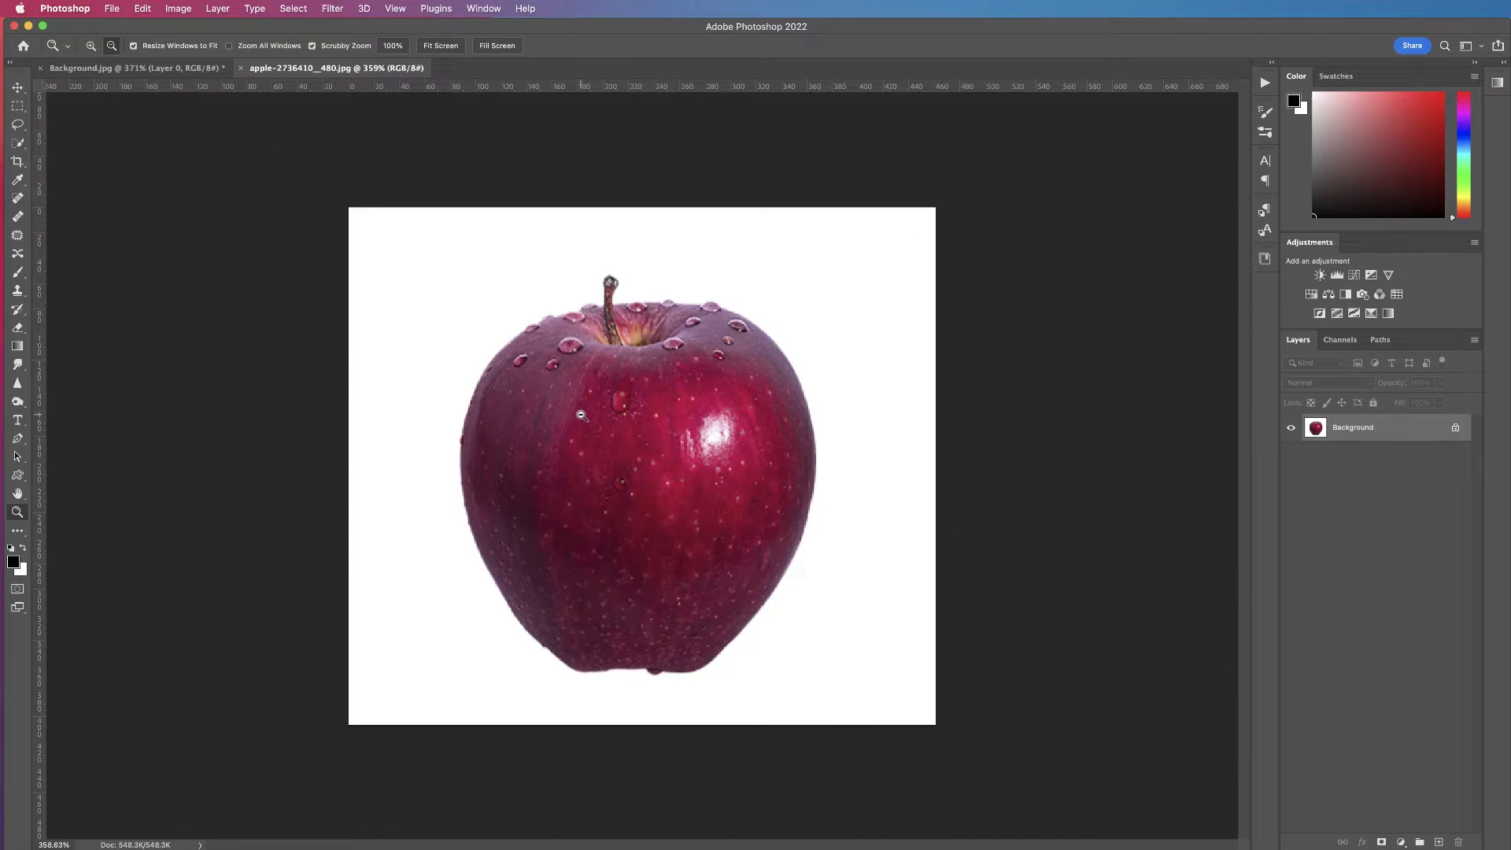
Step: Copy the apple image into the Background.jpg document with the Move tool, placing it over the deer photo
click(17, 87)
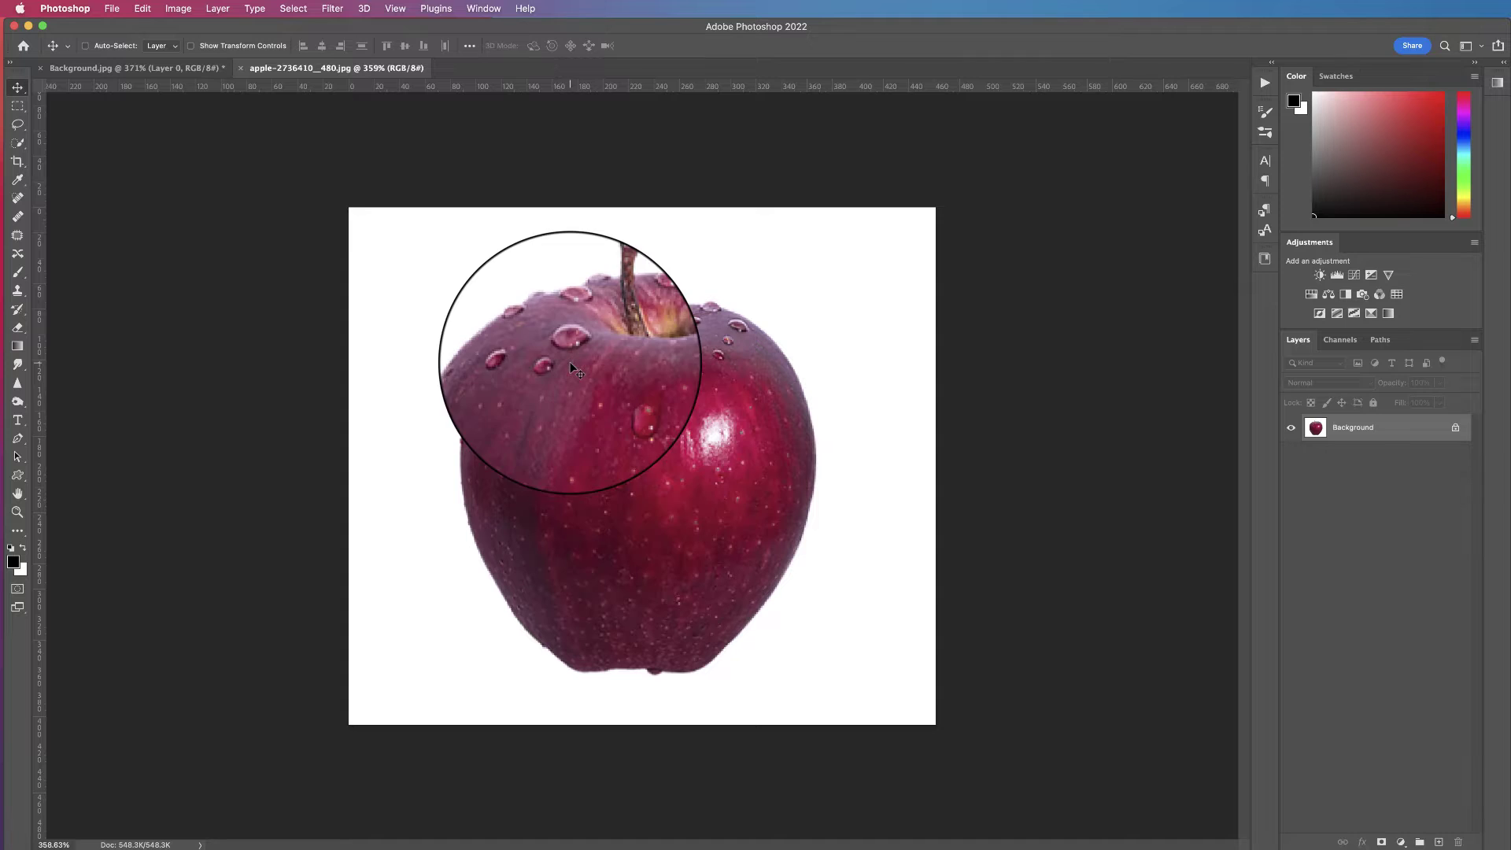
drag(569, 361, 156, 69)
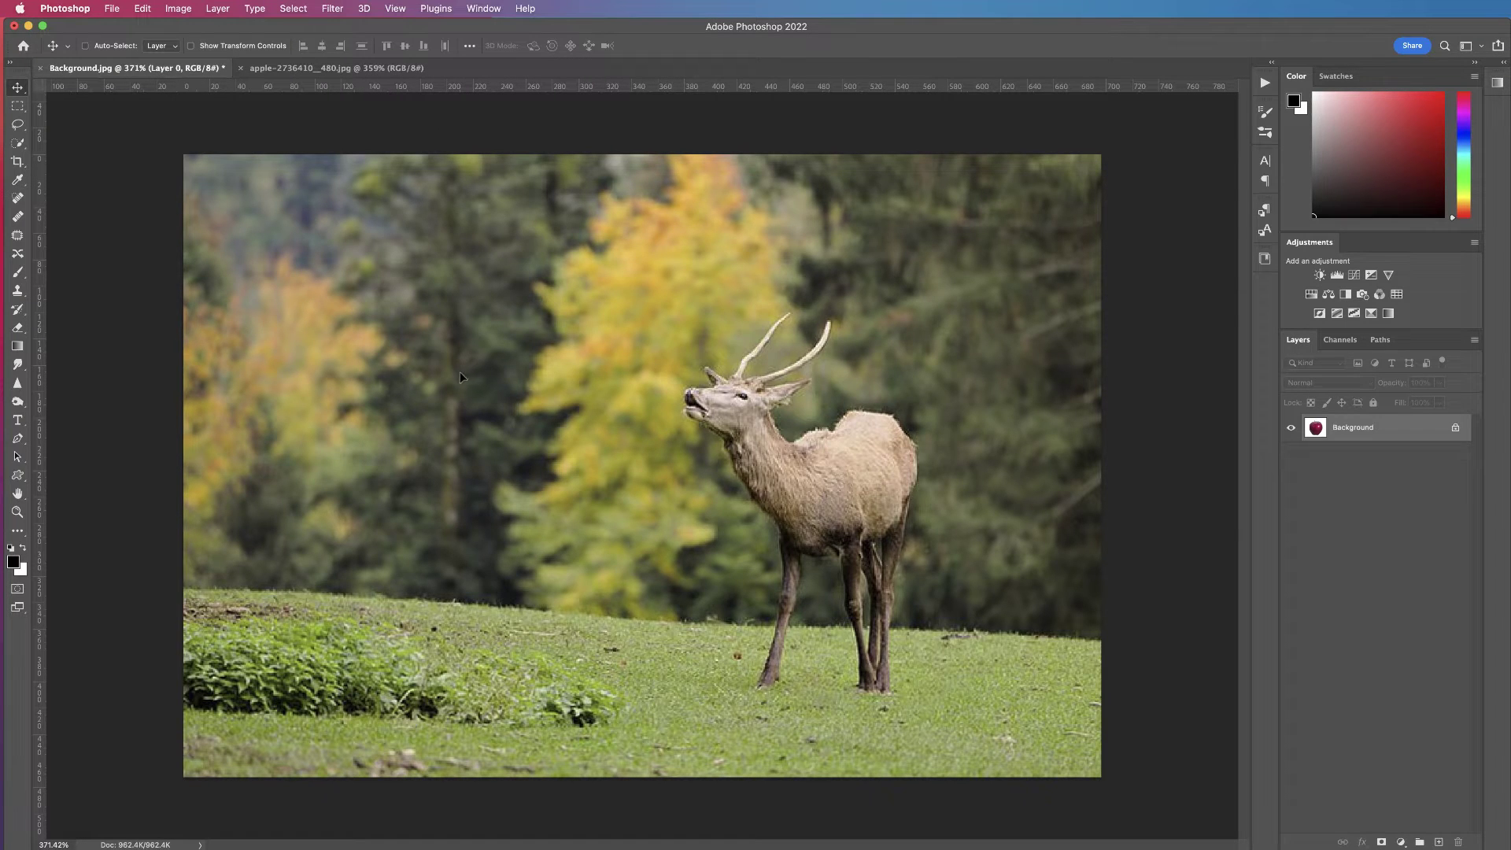
drag(460, 372, 470, 385)
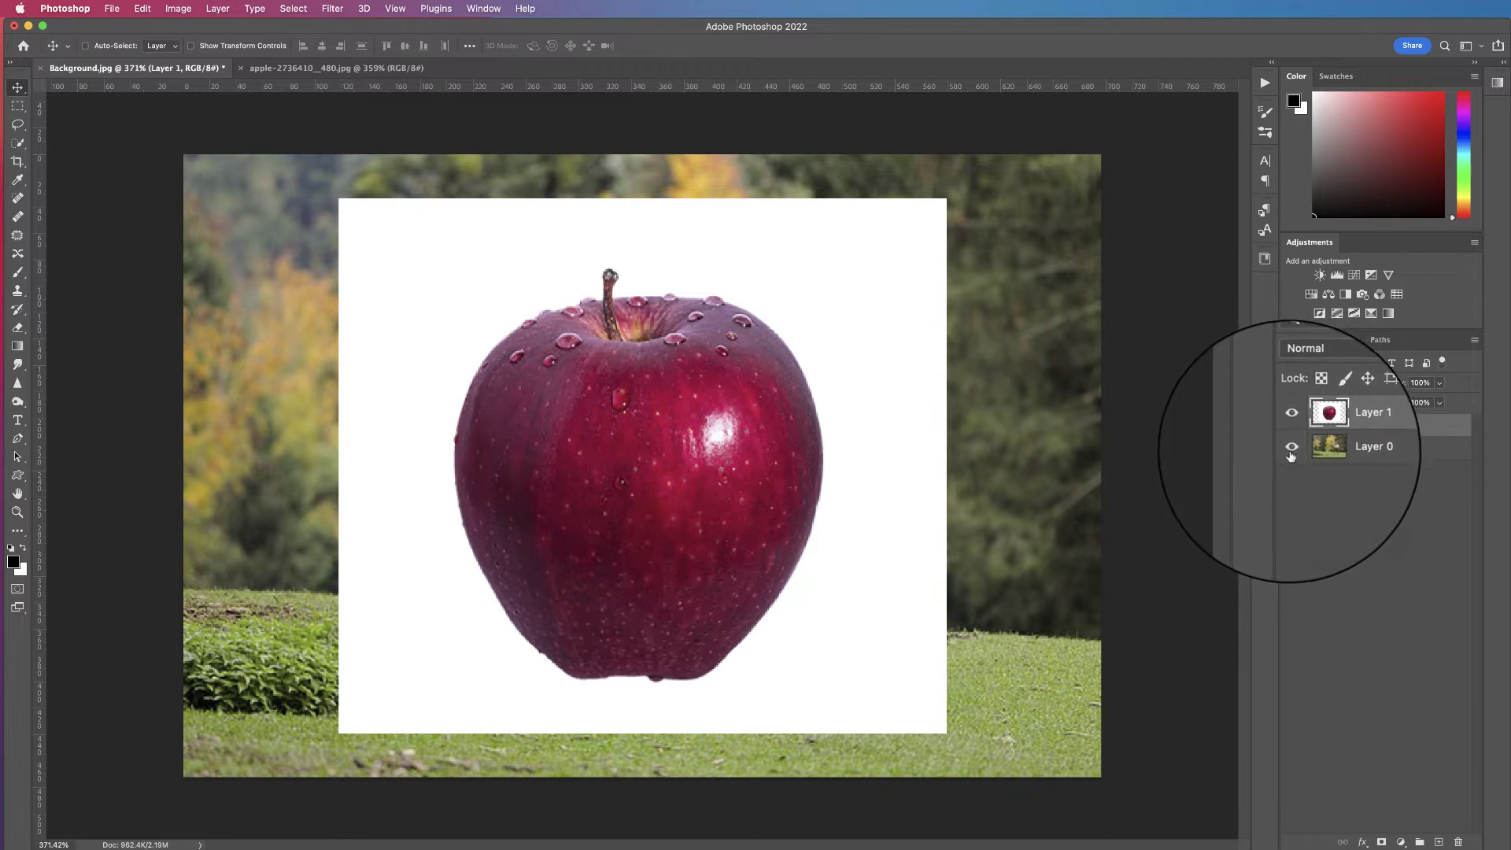
Step: Hide the deer photo layer and mask Layer 1 to the apple using a Subject selection
click(1291, 448)
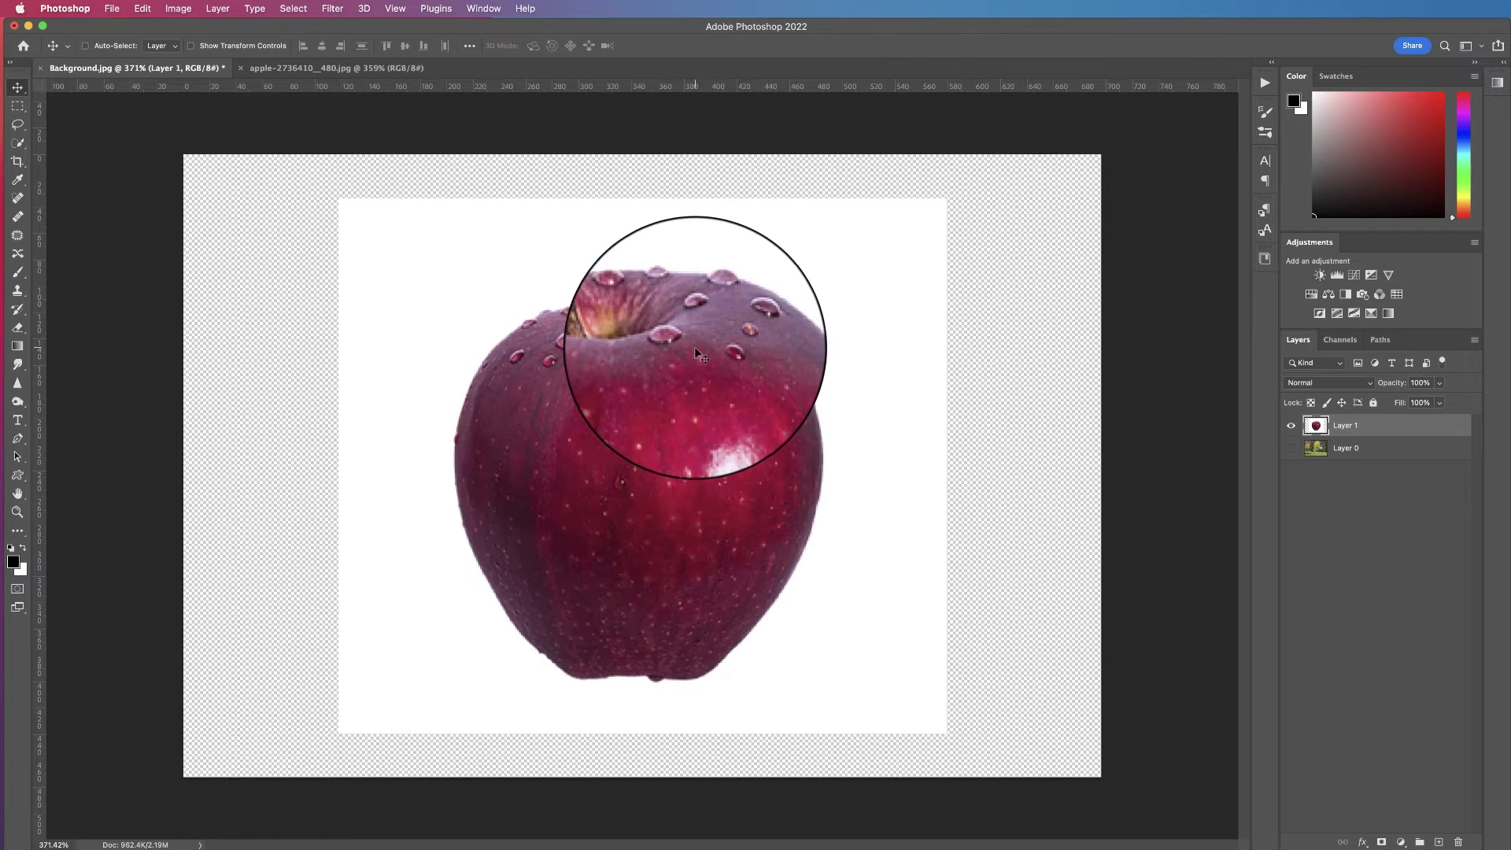
click(293, 8)
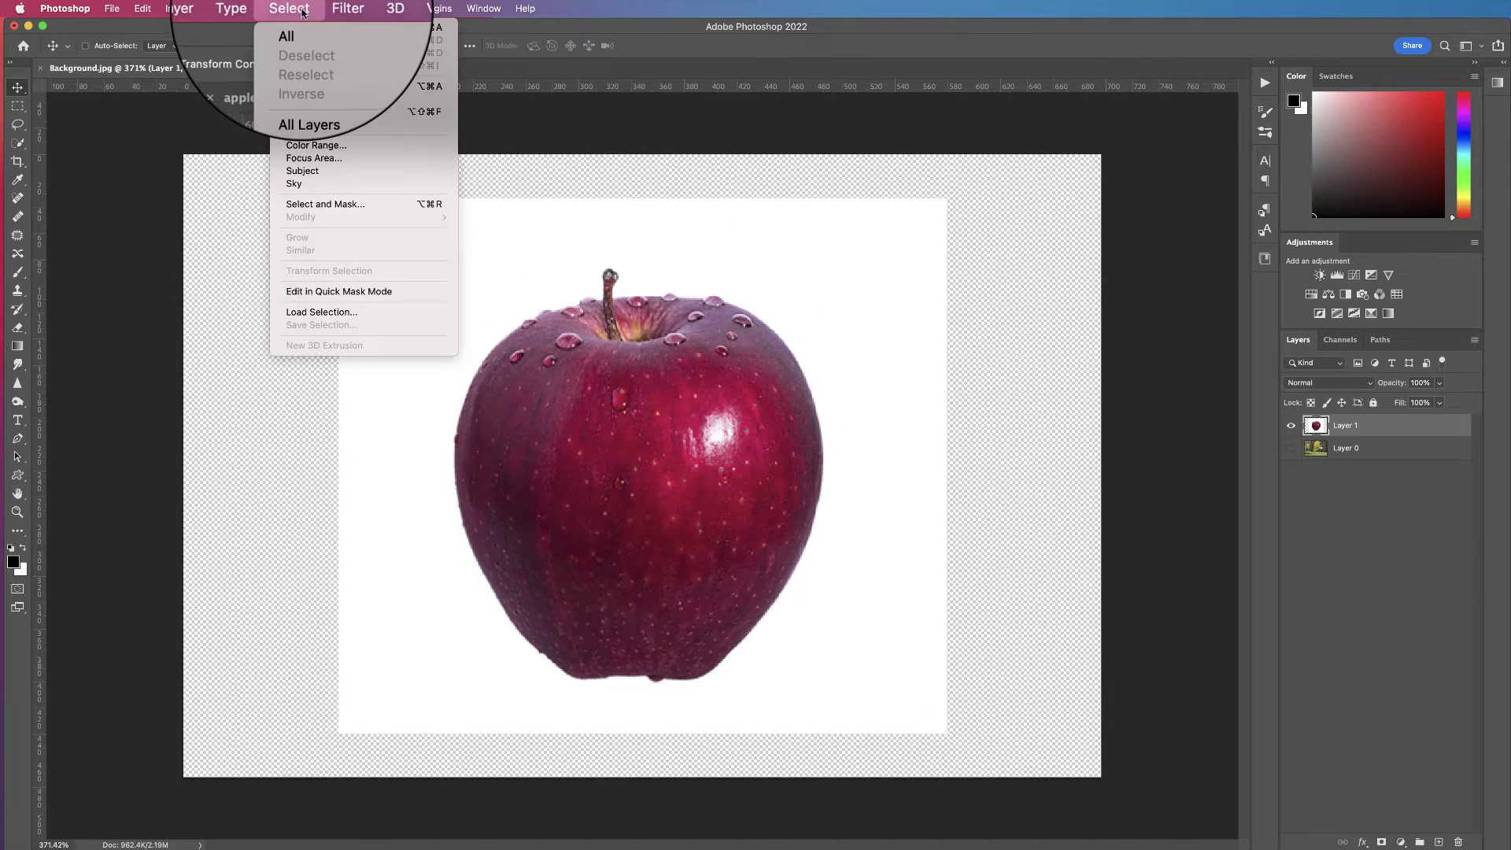
click(305, 173)
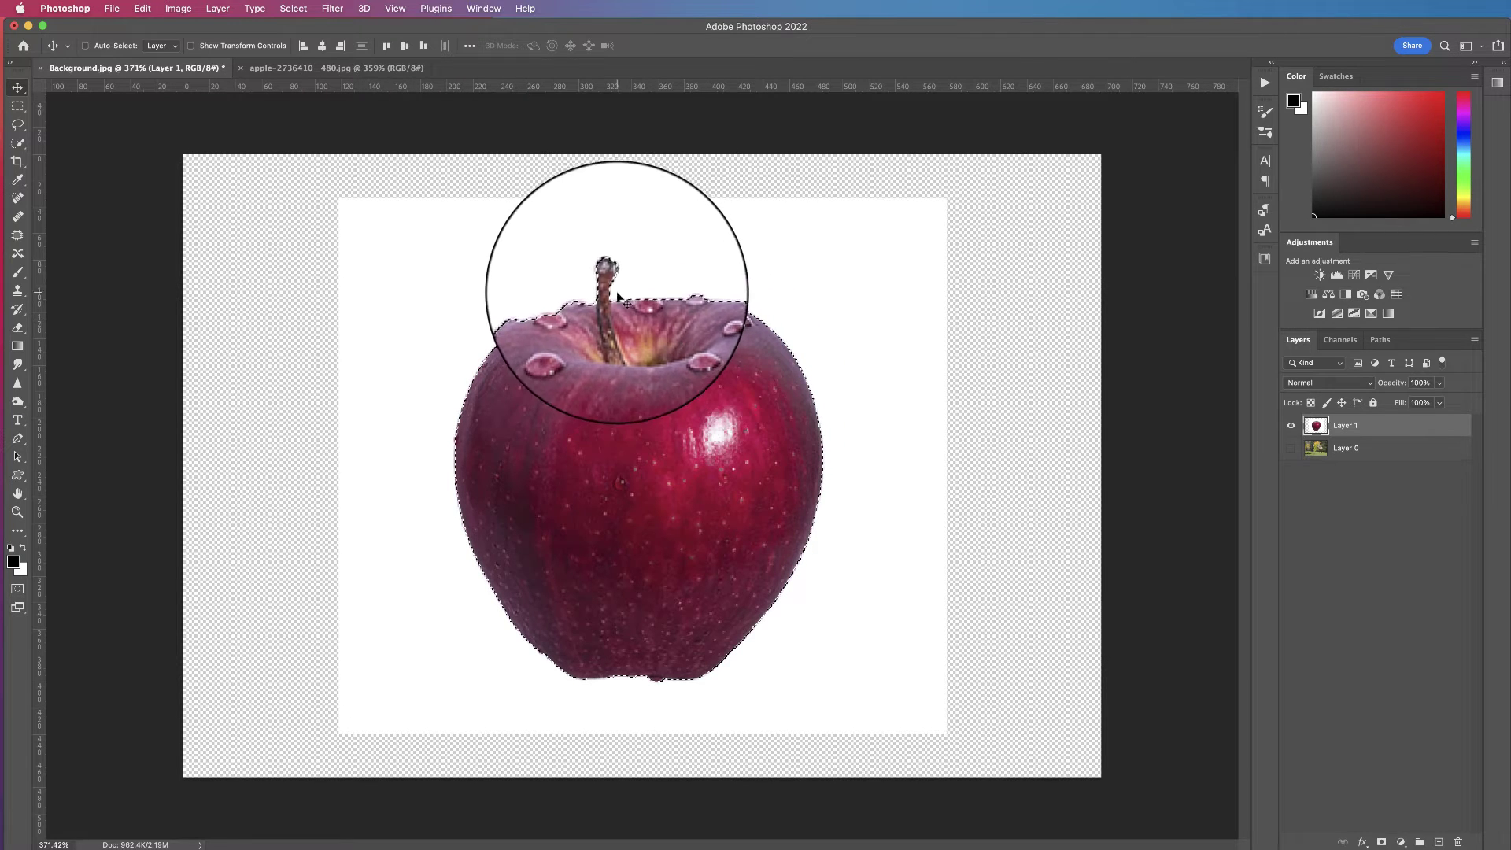
click(1382, 841)
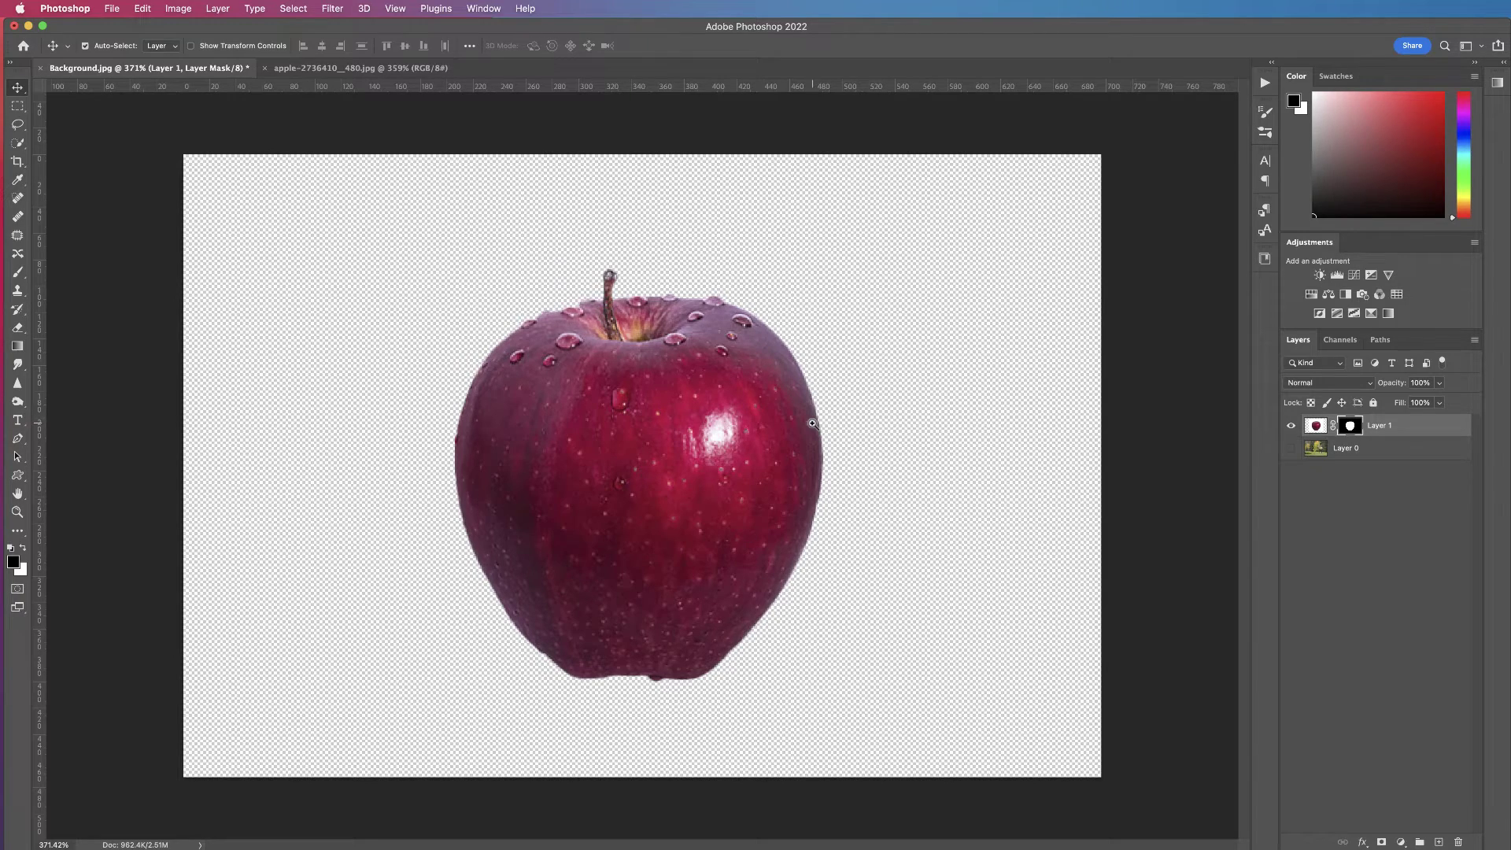
drag(812, 424, 845, 434)
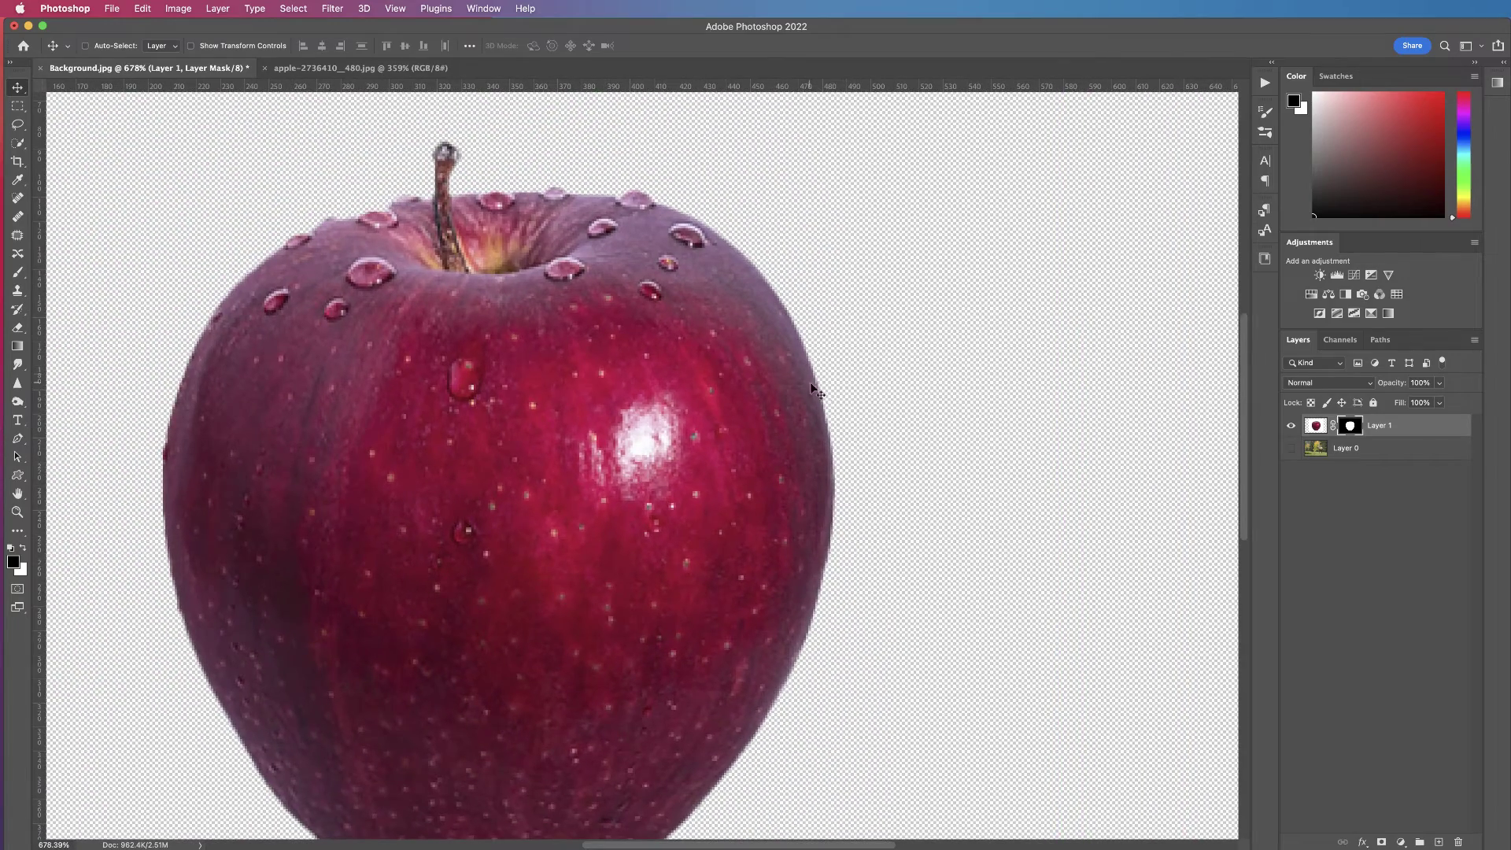
scroll(787, 450, down, 6)
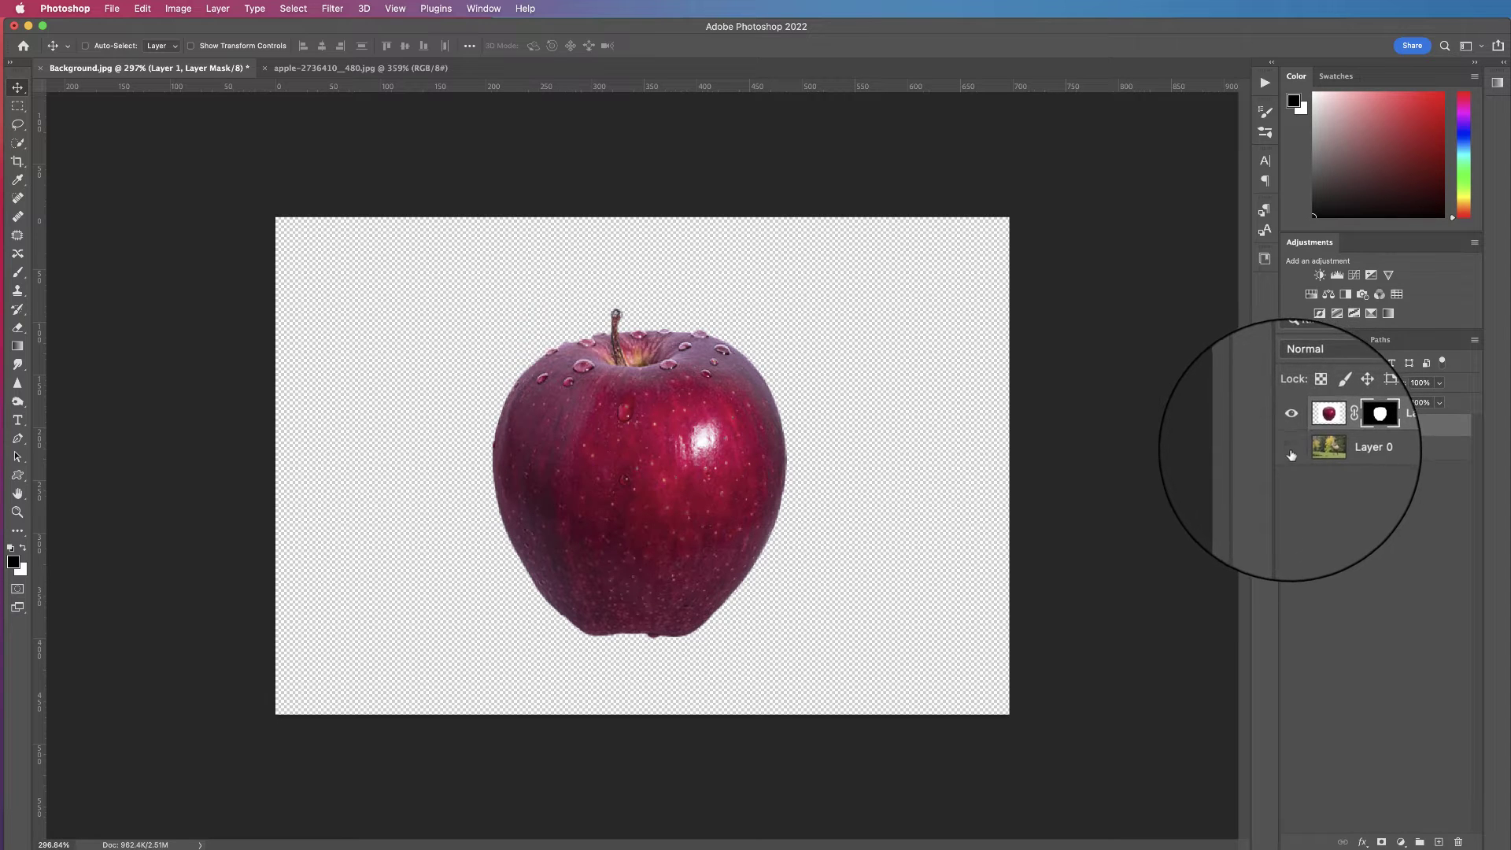
Step: Show the deer photo layer again and move the apple onto the grass to the left of the deer
click(1289, 453)
click(1316, 425)
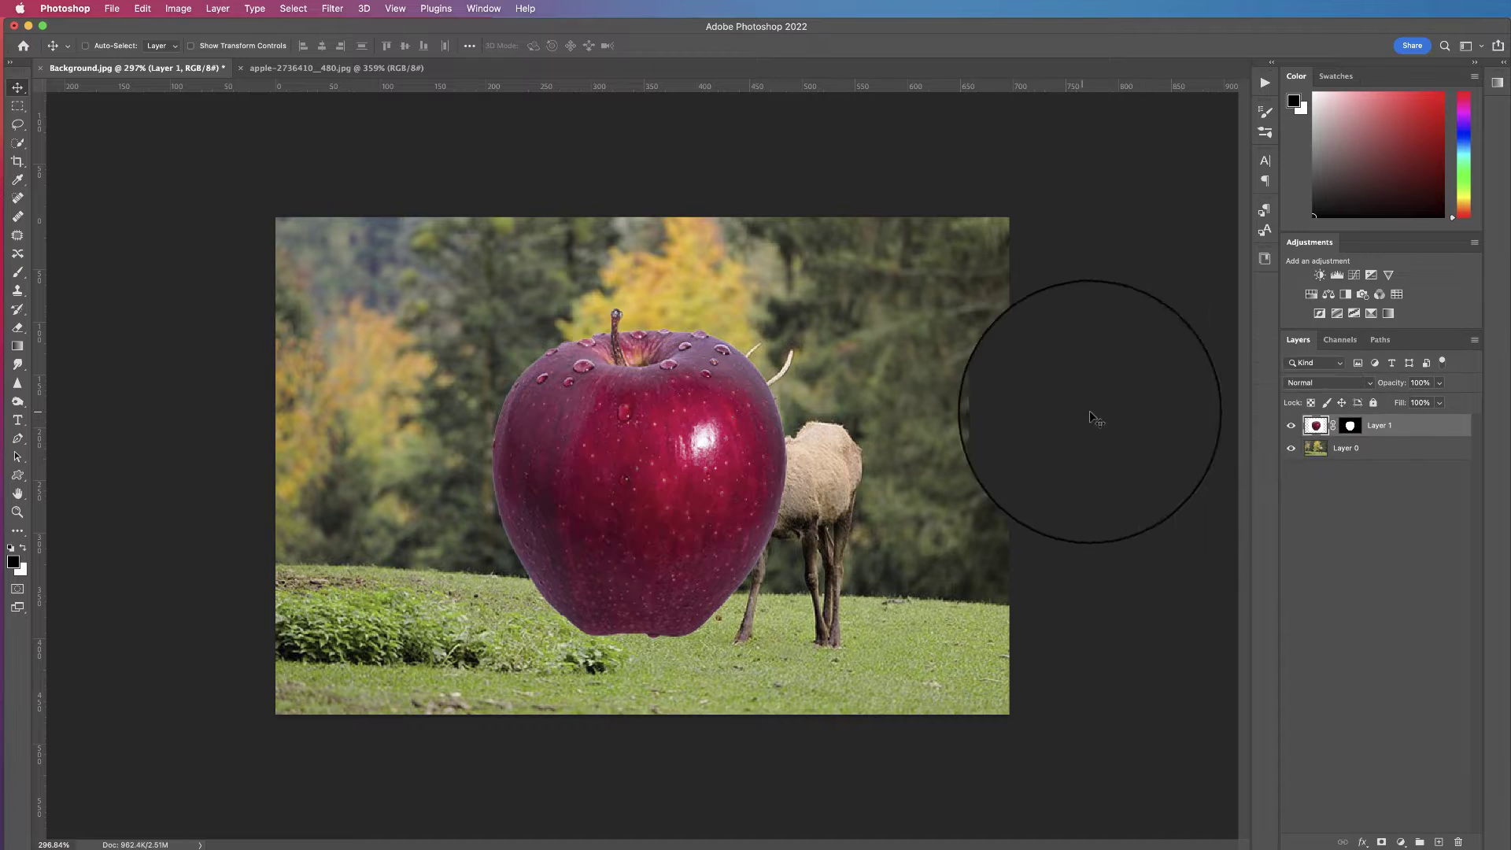
drag(623, 473, 488, 506)
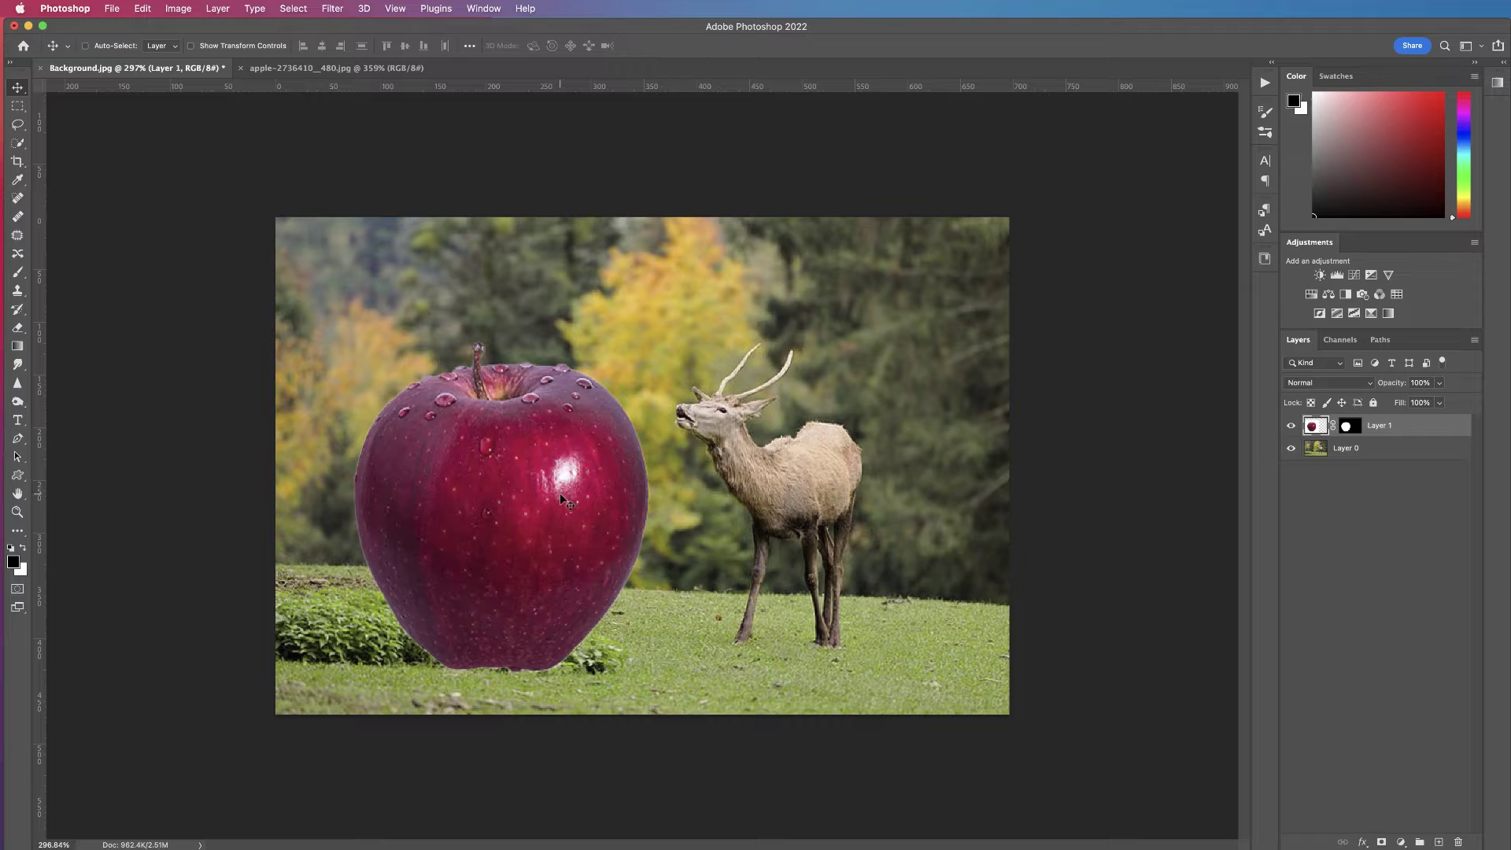
Step: Enlarge the apple proportionally to about 107% with Free Transform, keeping it beside the deer
key(super+t)
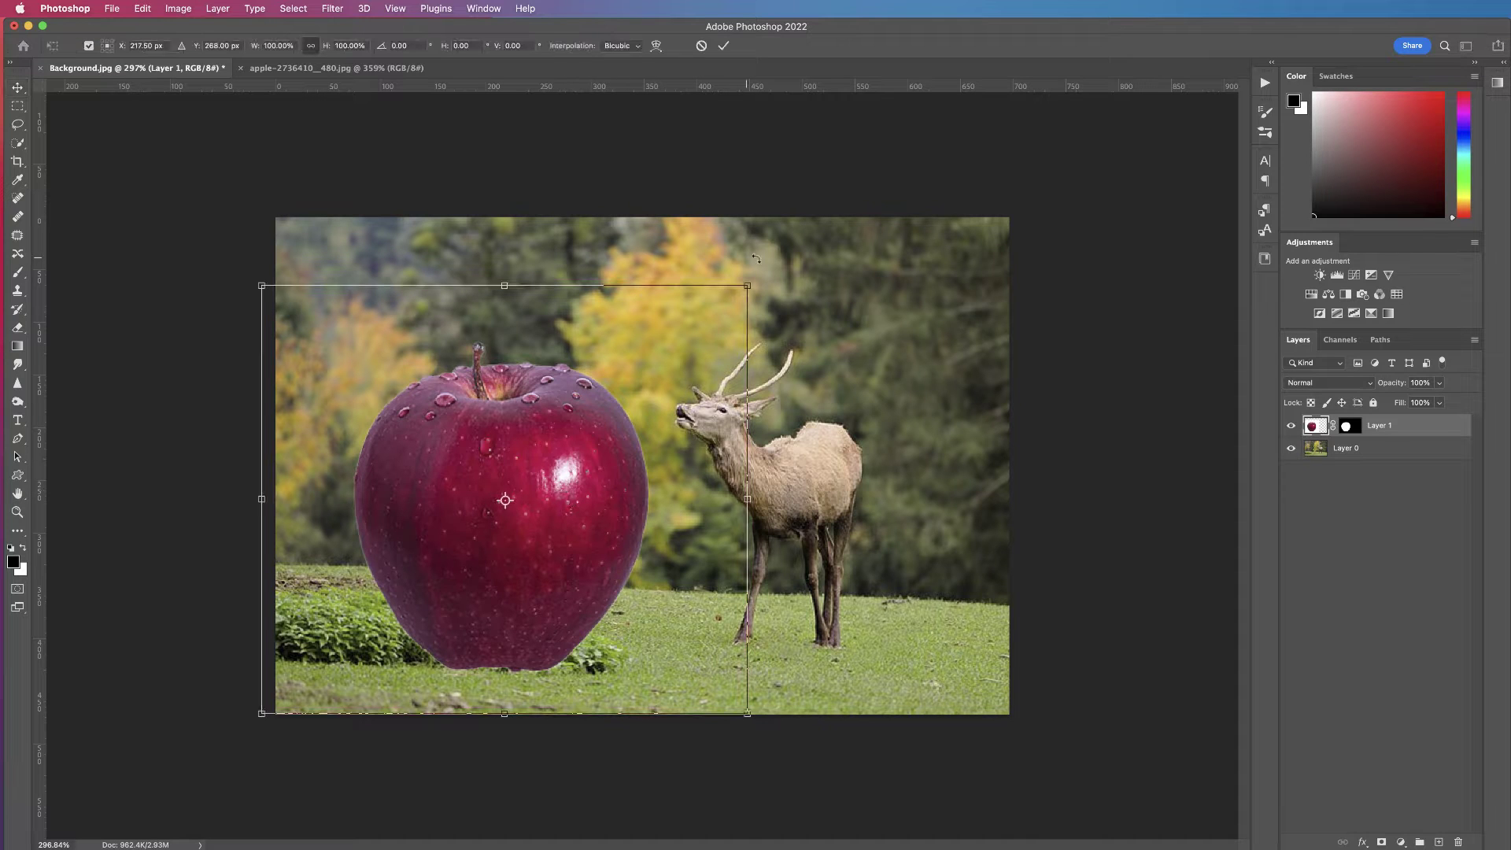
drag(748, 285, 780, 258)
drag(598, 484, 588, 484)
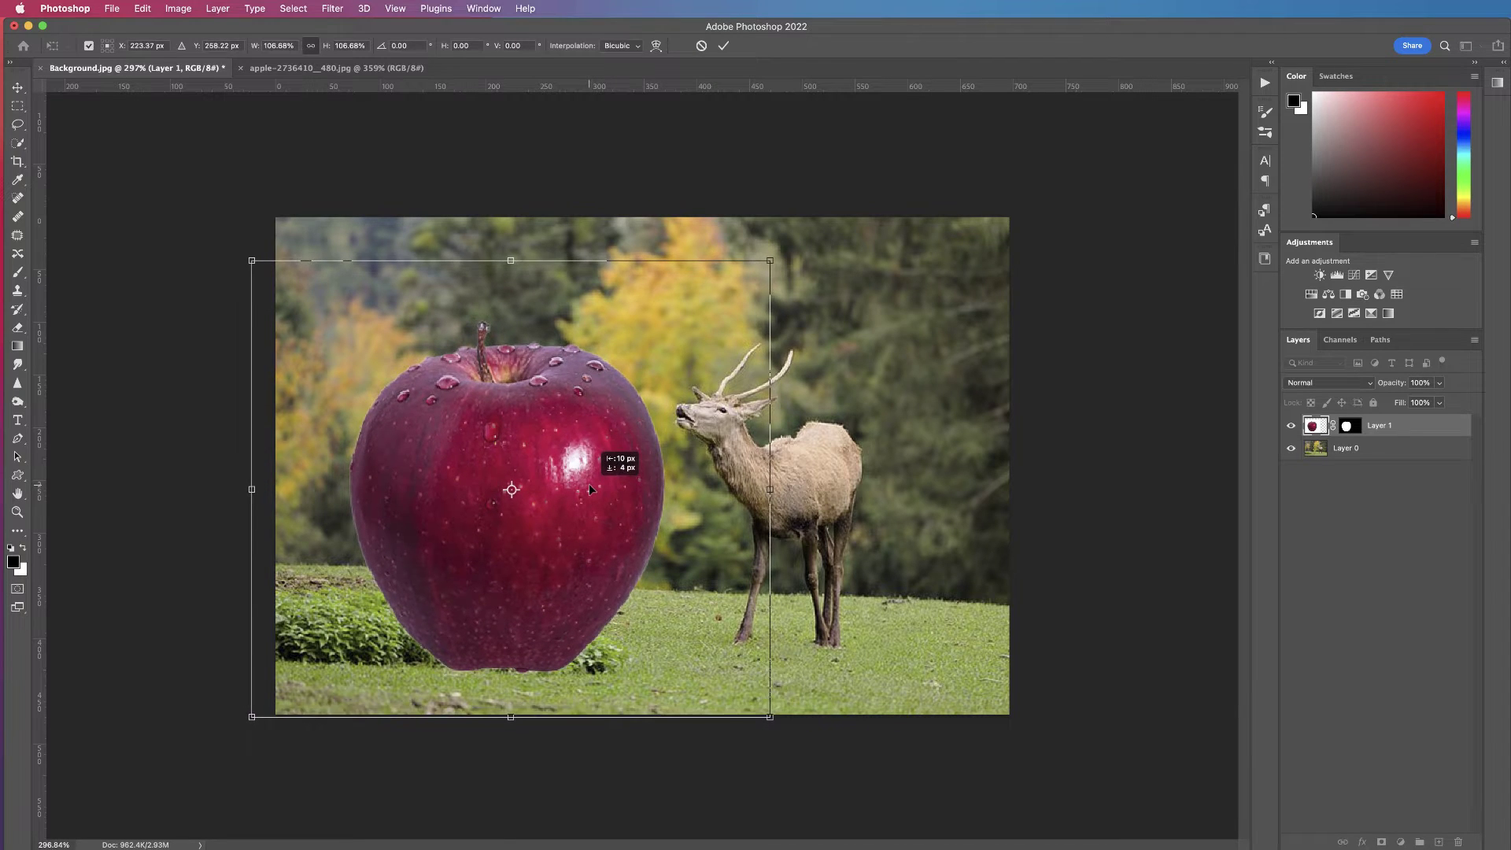
key(Return)
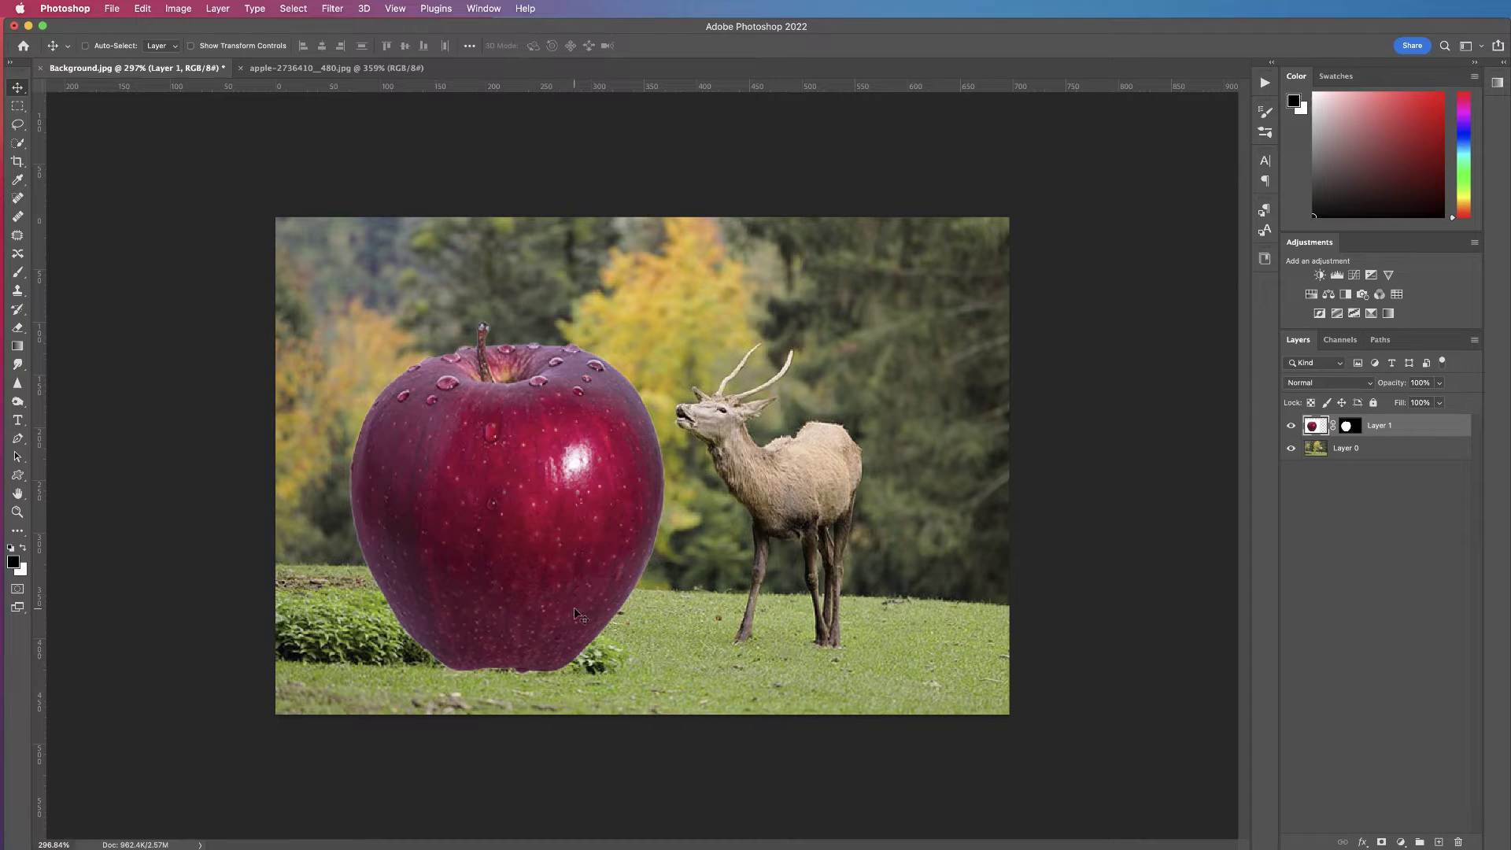
Step: Add a new layer above the apple layer and clip it to the apple
click(1440, 841)
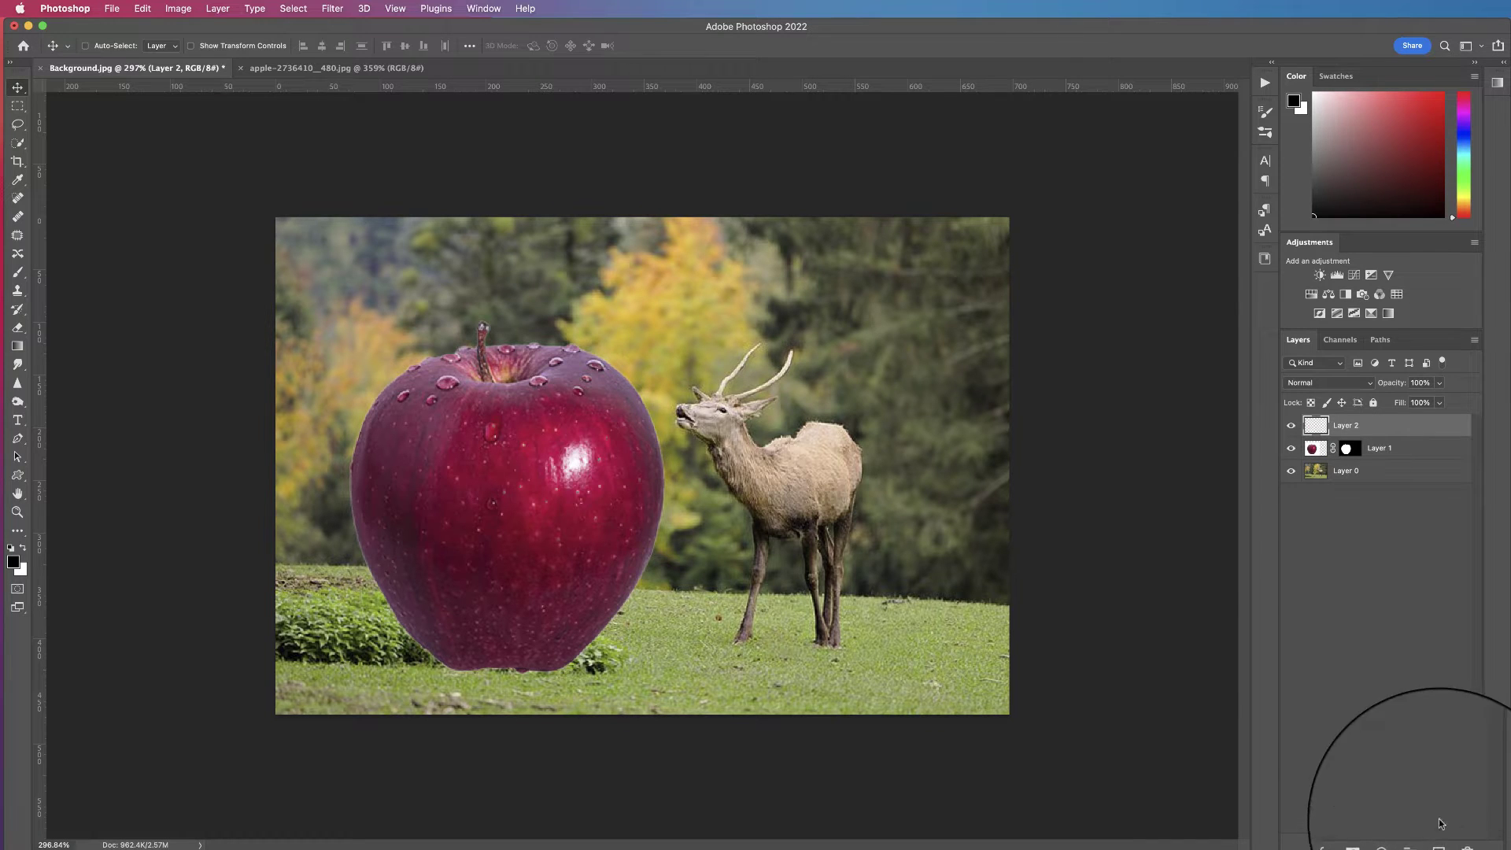
alt+click(1298, 435)
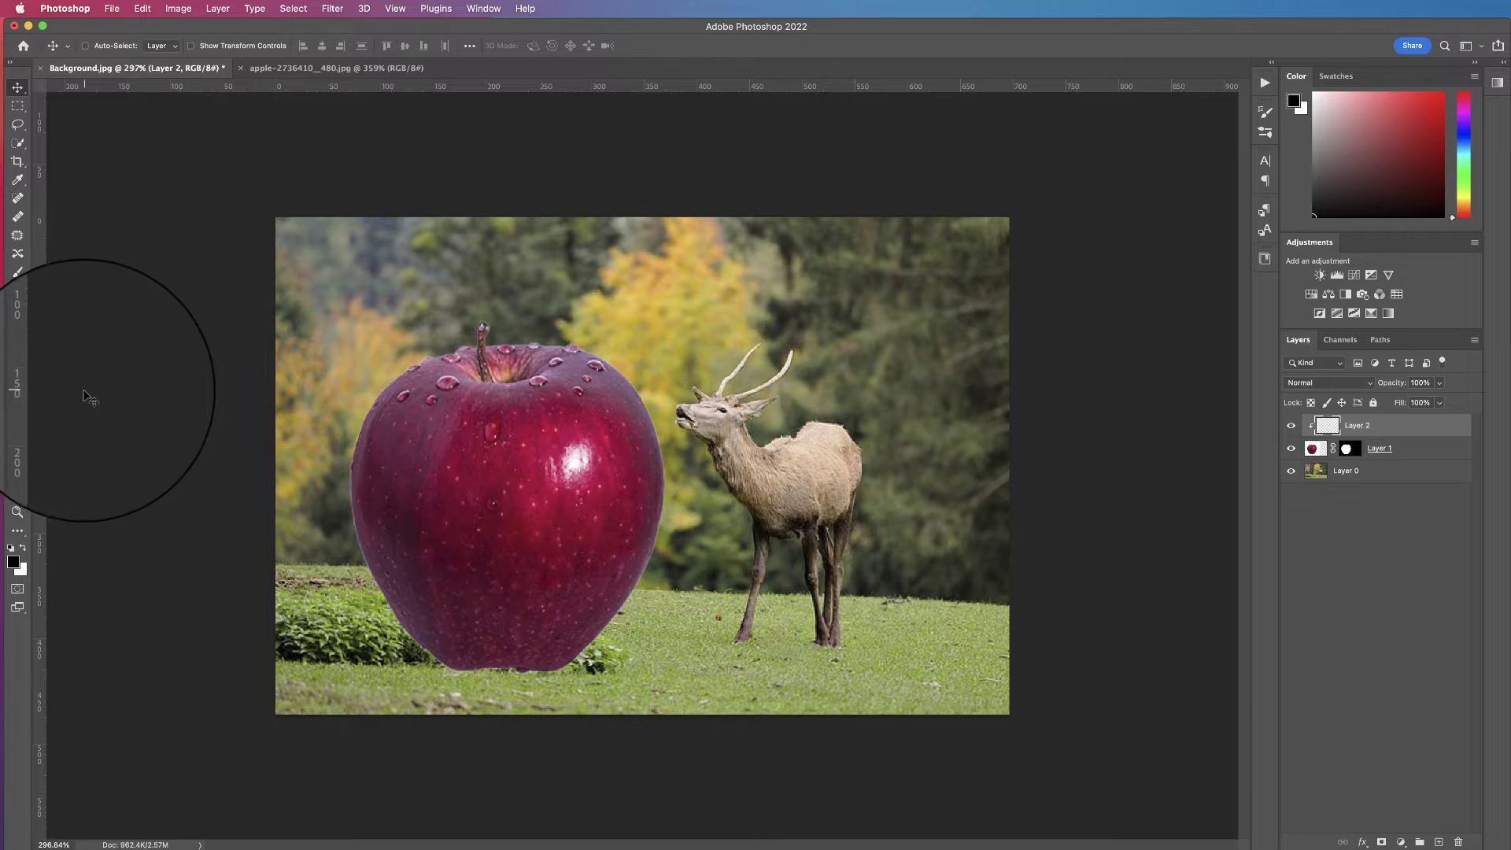
Step: Paint a soft black shadow along the apple's base on the clipped layer, using a 47 px brush at 2% flow
click(18, 273)
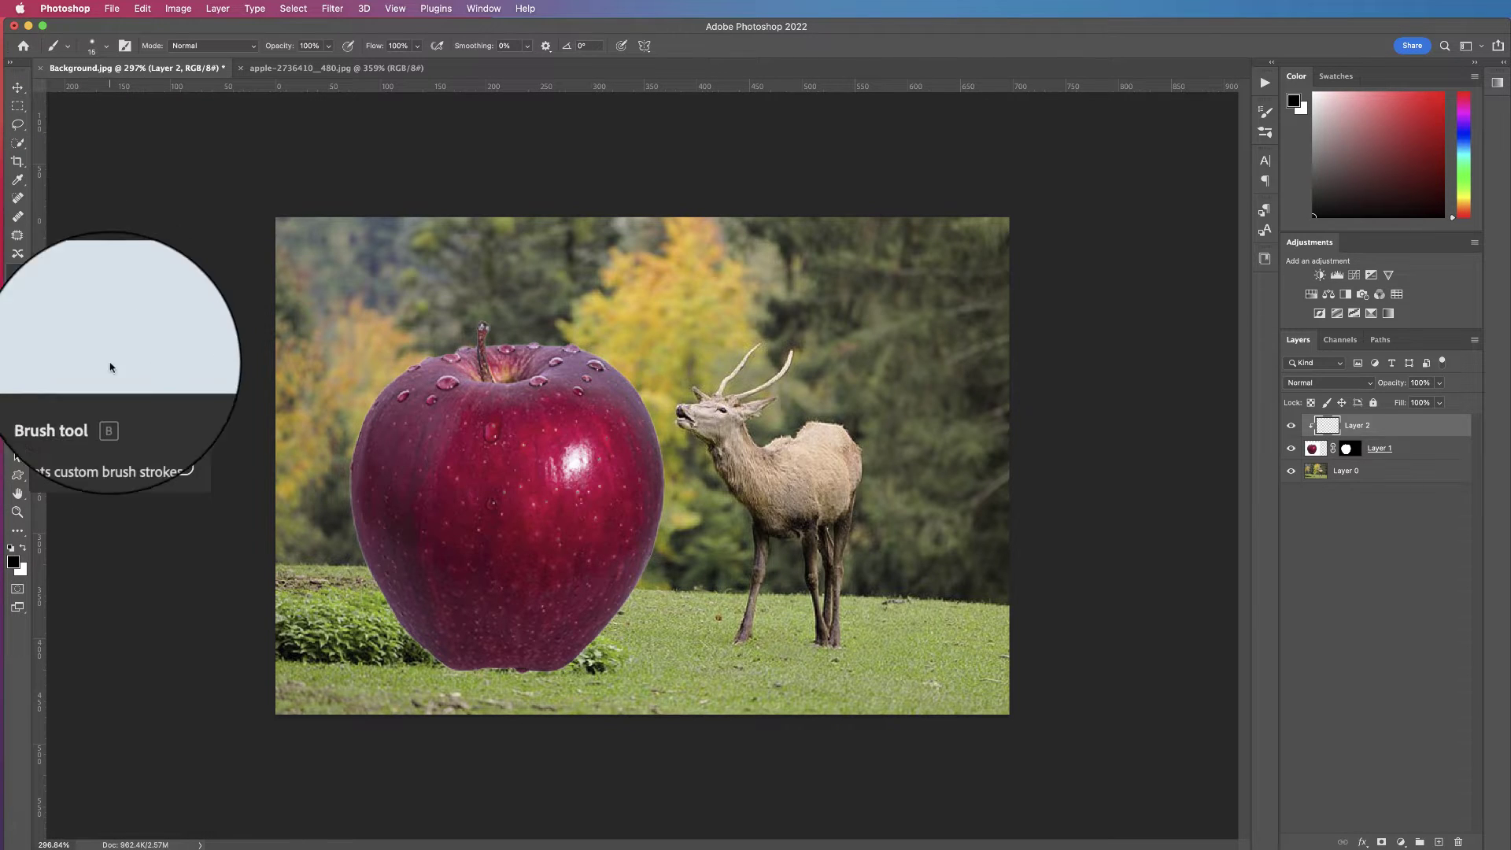
click(14, 564)
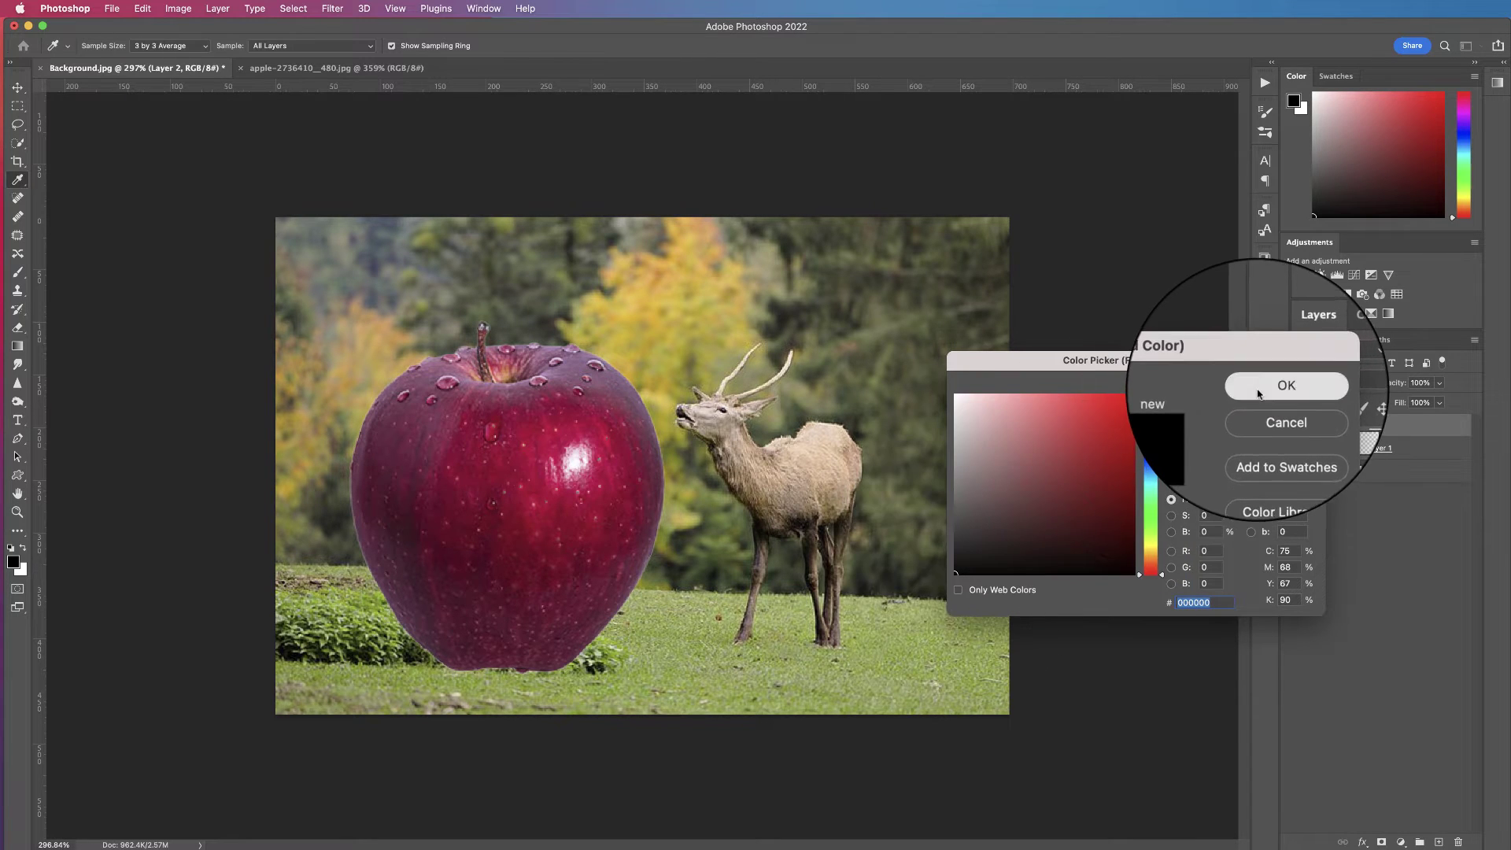
click(1276, 386)
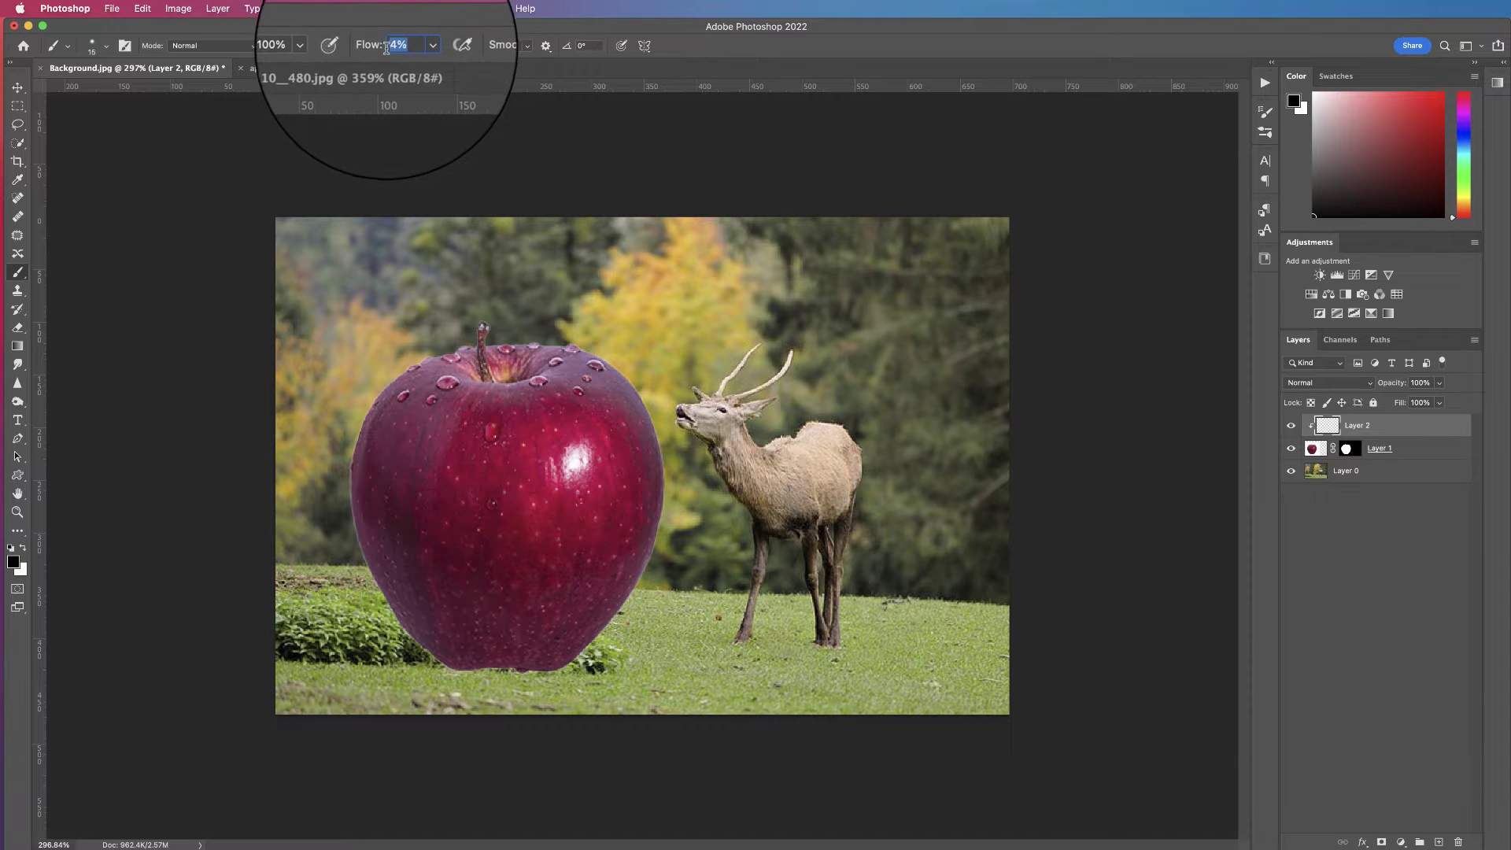
click(406, 46)
text(2)
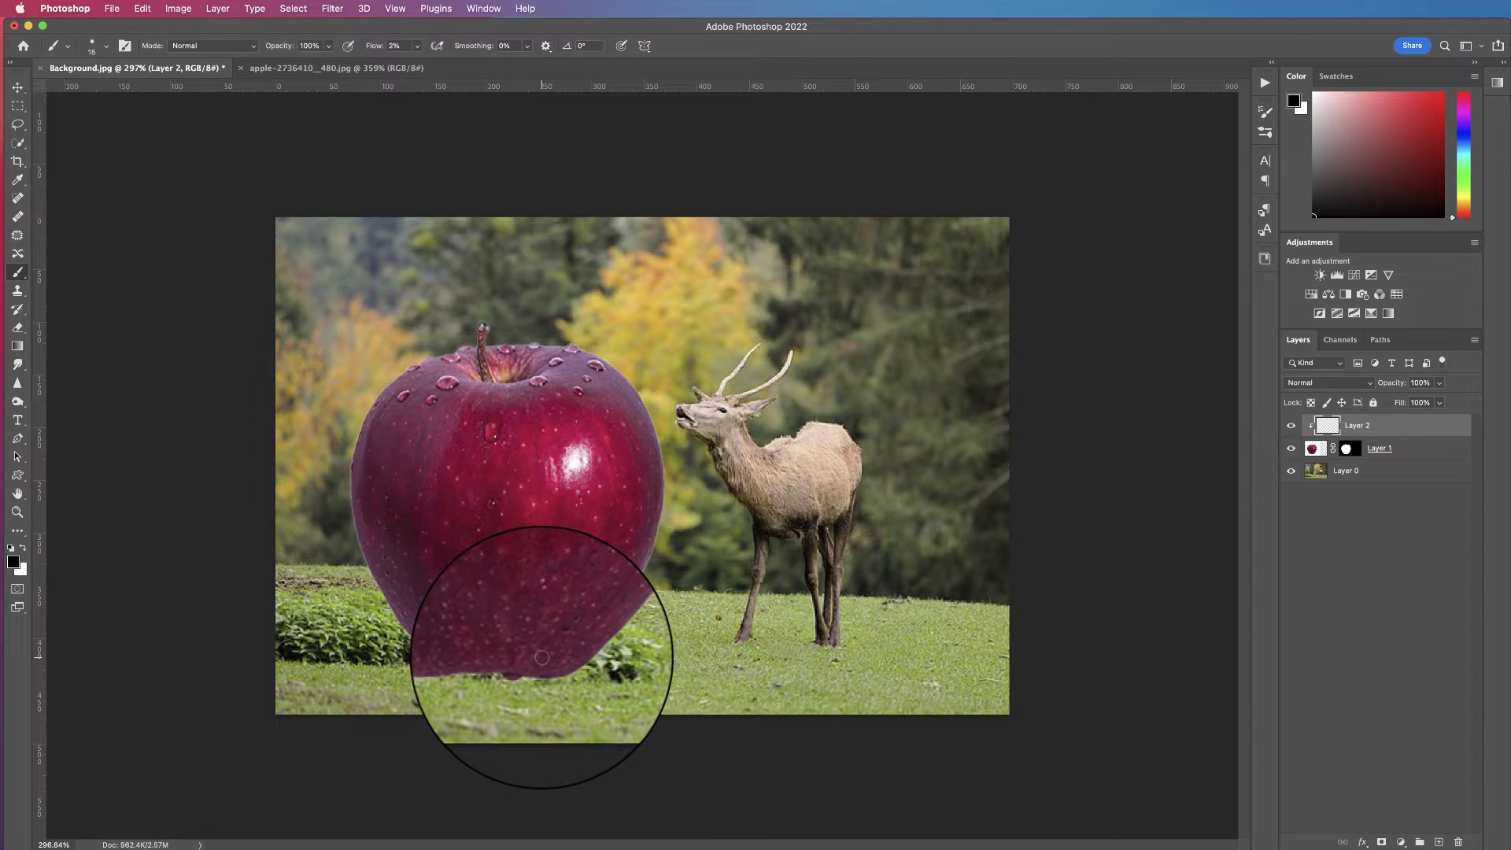
drag(541, 658, 590, 659)
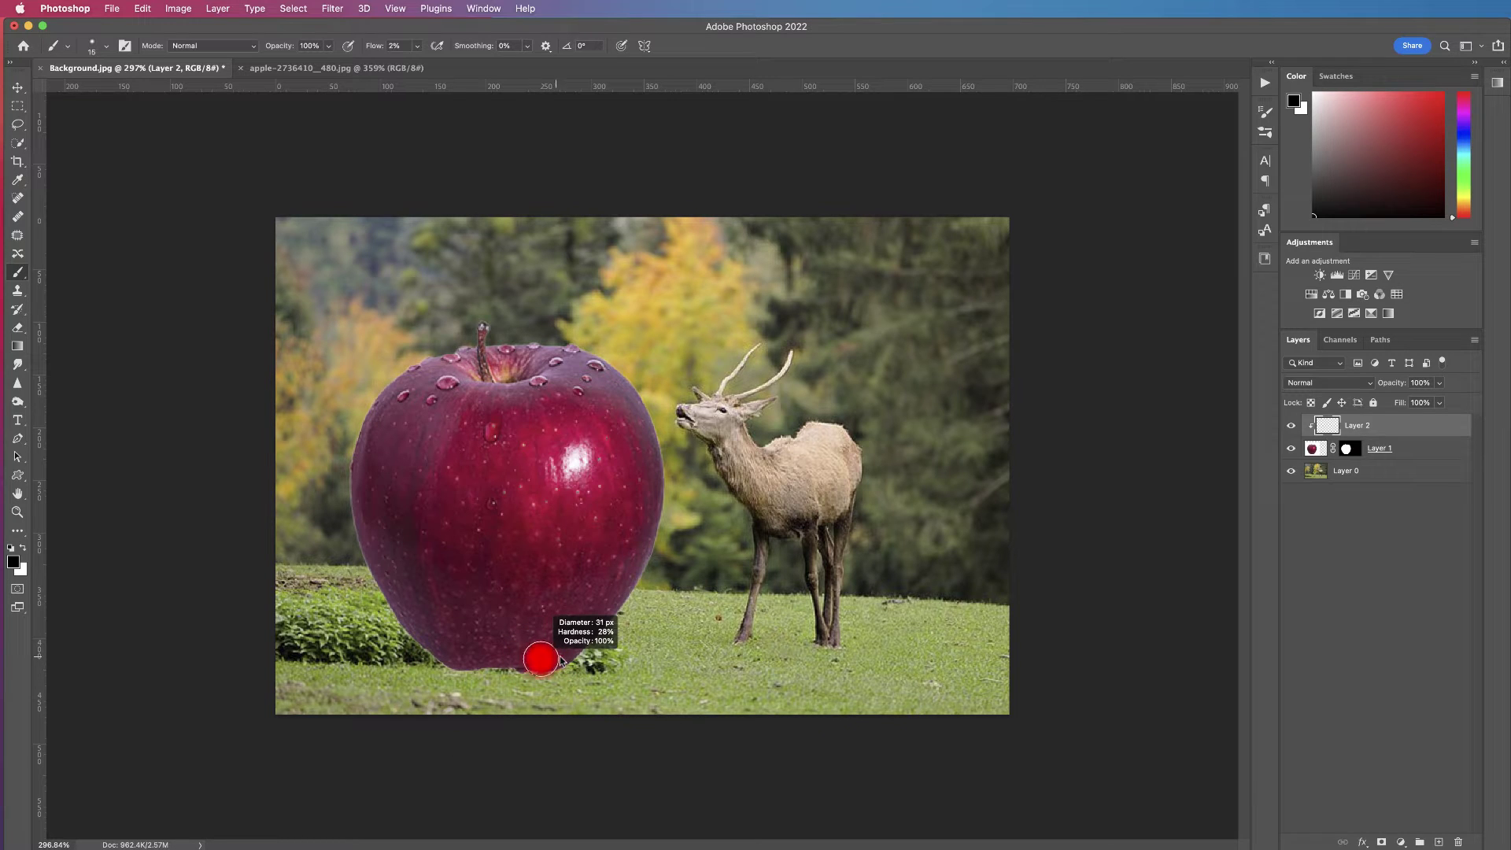
mouse_move(561, 658)
mouse_down()
mouse_move(453, 666)
mouse_move(571, 661)
mouse_move(470, 674)
mouse_move(430, 660)
mouse_move(552, 673)
mouse_move(582, 657)
mouse_move(478, 676)
mouse_move(424, 648)
mouse_up()
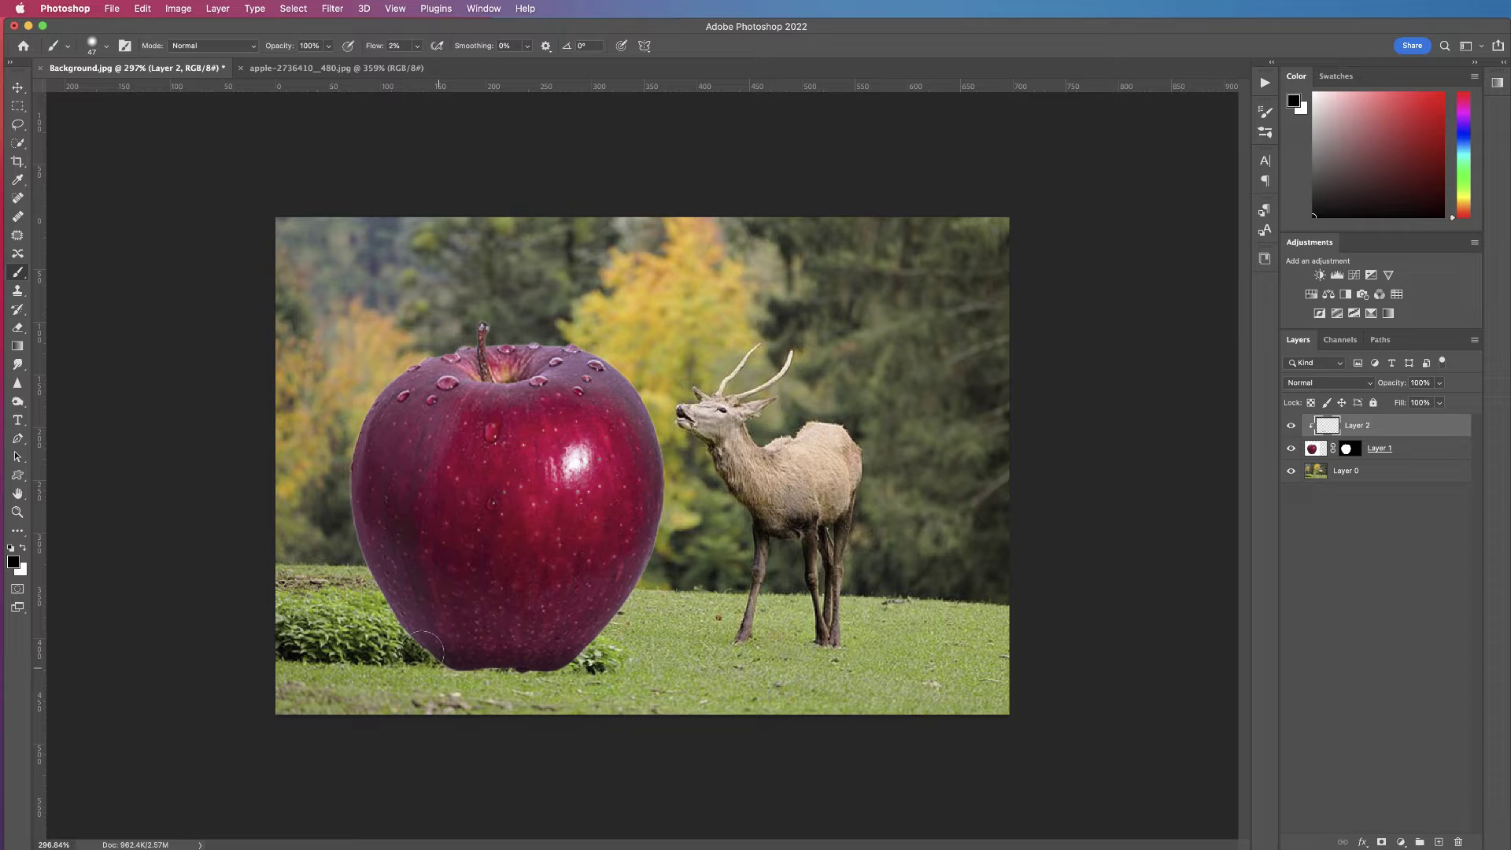
Step: Raise the brush flow to 6% and darken the shading along the apple's base and lower edge facing the deer
click(394, 46)
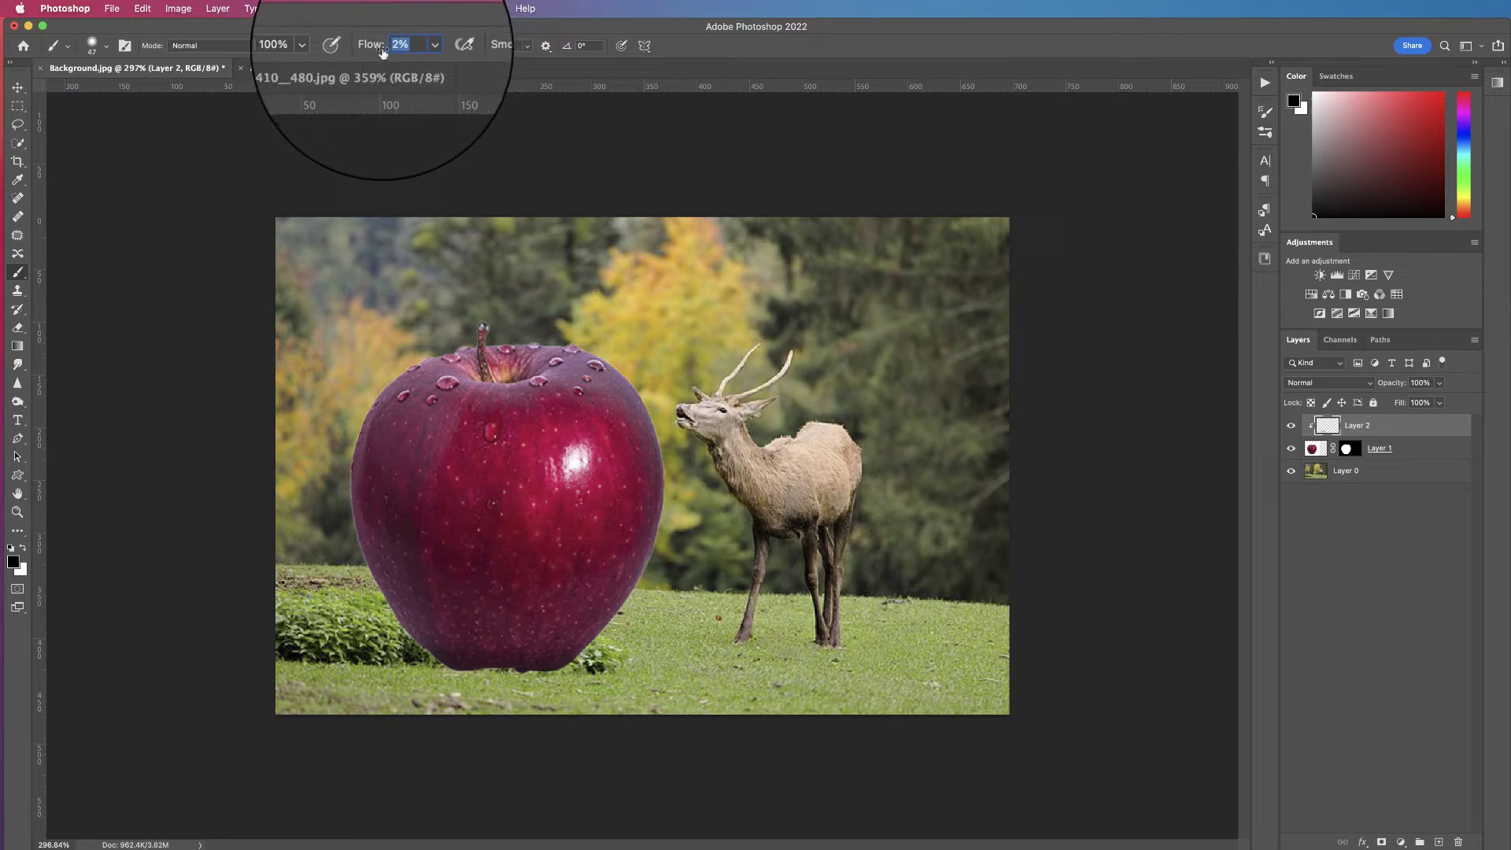
text(6)
key(Return)
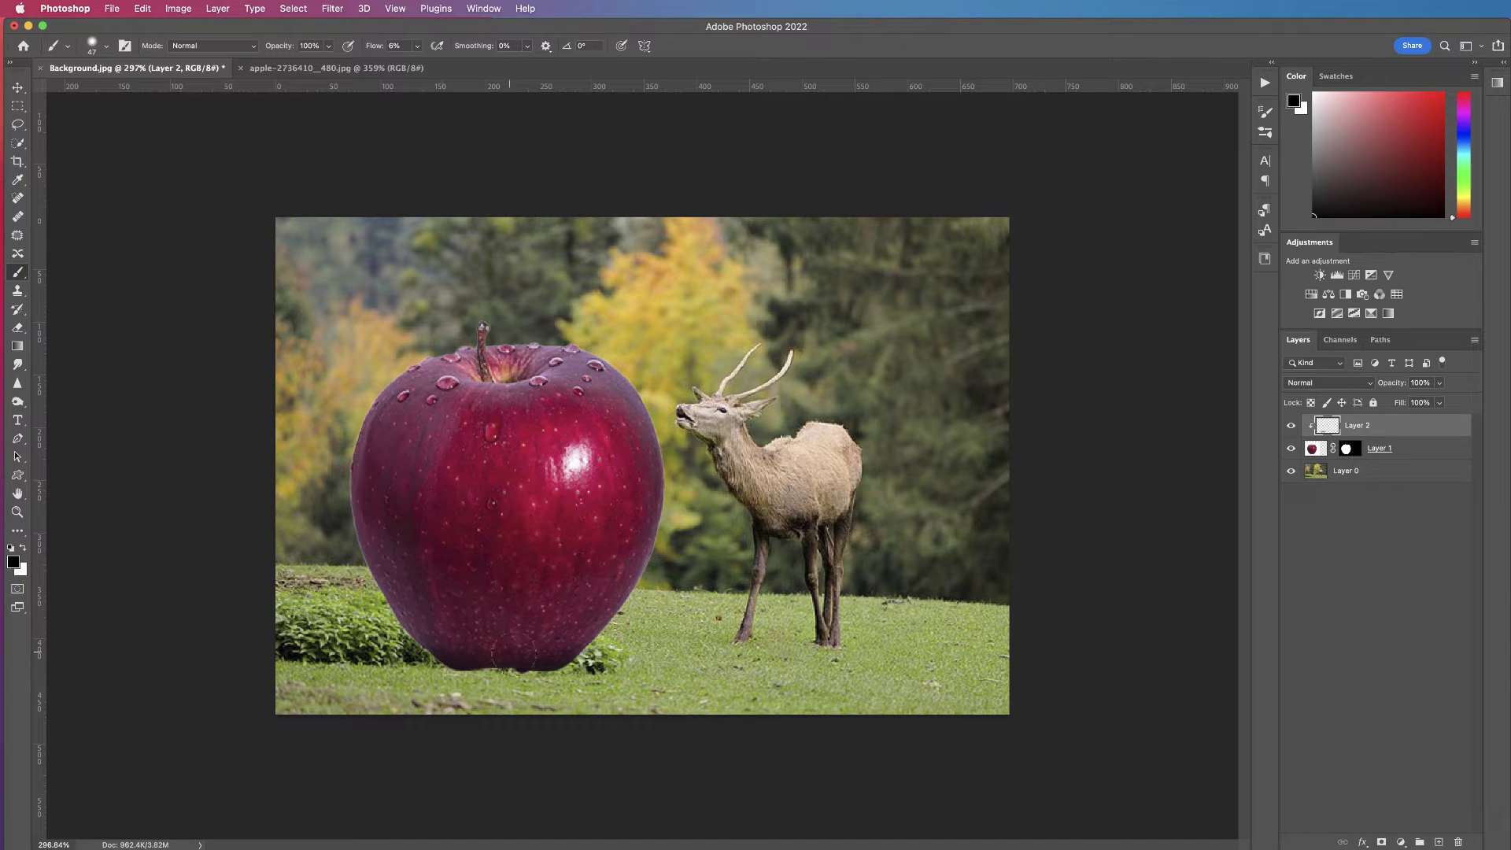
drag(497, 631, 503, 647)
drag(580, 654, 568, 652)
mouse_move(442, 663)
mouse_down()
mouse_move(401, 628)
mouse_move(459, 648)
mouse_move(413, 627)
mouse_move(539, 644)
mouse_move(565, 625)
mouse_move(463, 632)
mouse_move(625, 624)
mouse_move(652, 602)
mouse_move(508, 664)
mouse_move(454, 668)
mouse_move(379, 622)
mouse_move(611, 637)
mouse_move(671, 577)
mouse_up()
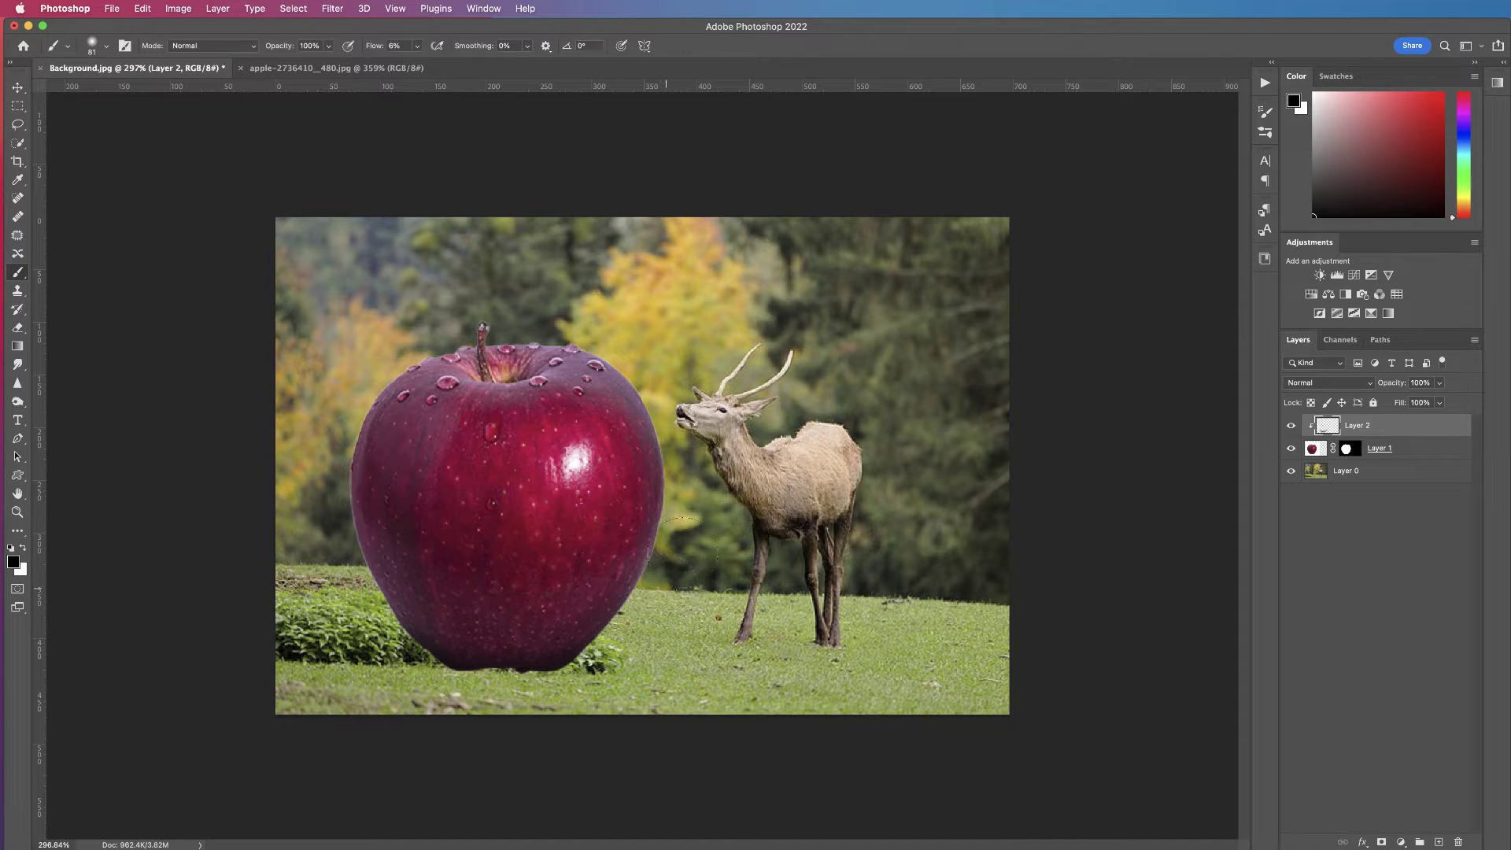
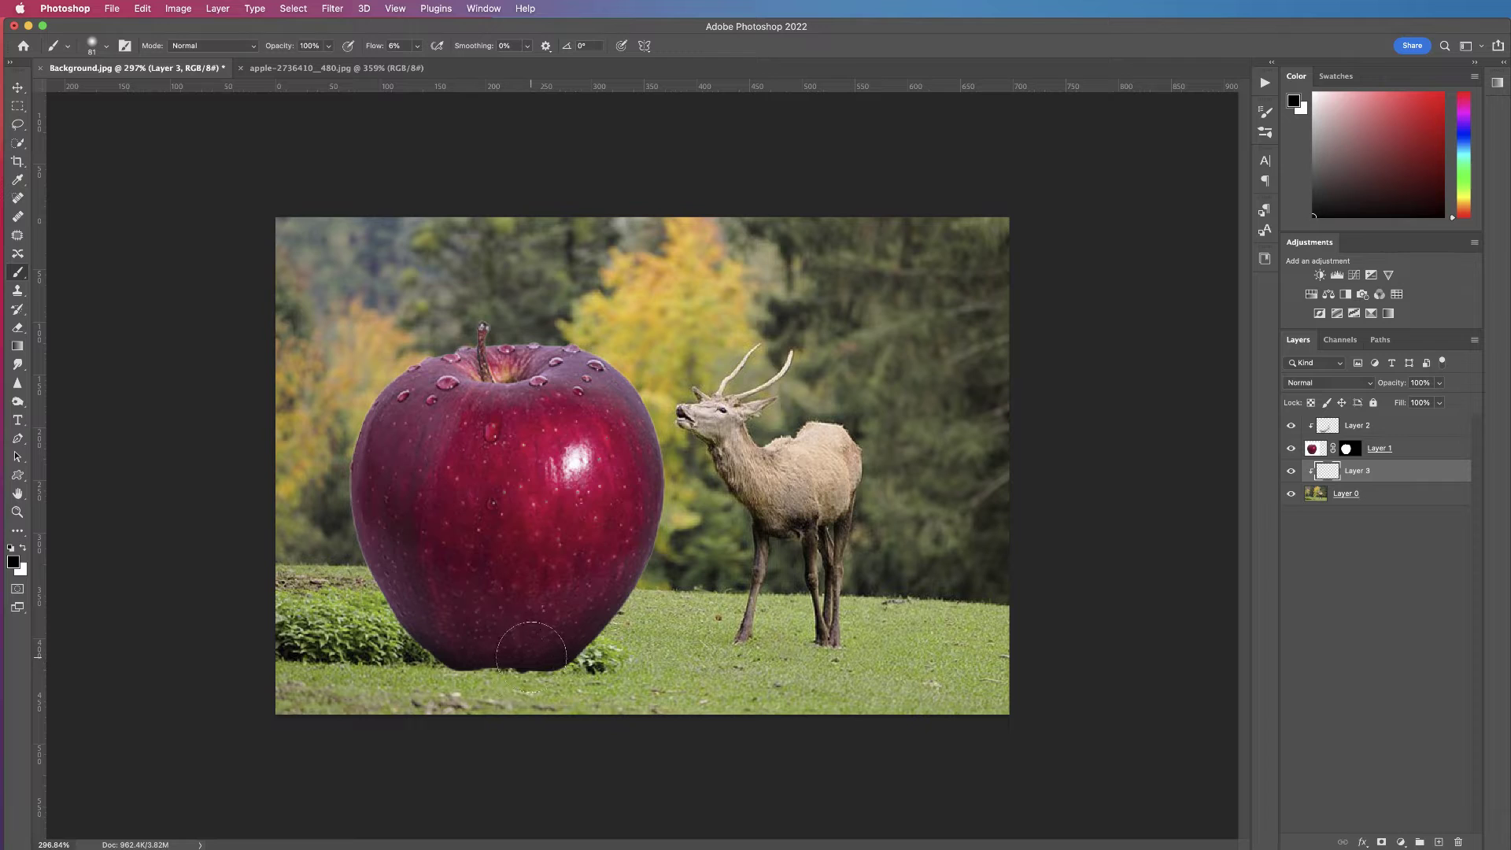
Step: Paint a black contact shadow on Layer 3 over the grass and plants around the apple's base, lowering the brush flow to 2%
mouse_move(532, 655)
mouse_down()
mouse_move(486, 664)
mouse_move(555, 665)
mouse_move(453, 661)
mouse_move(560, 660)
mouse_move(492, 657)
mouse_move(551, 649)
mouse_up()
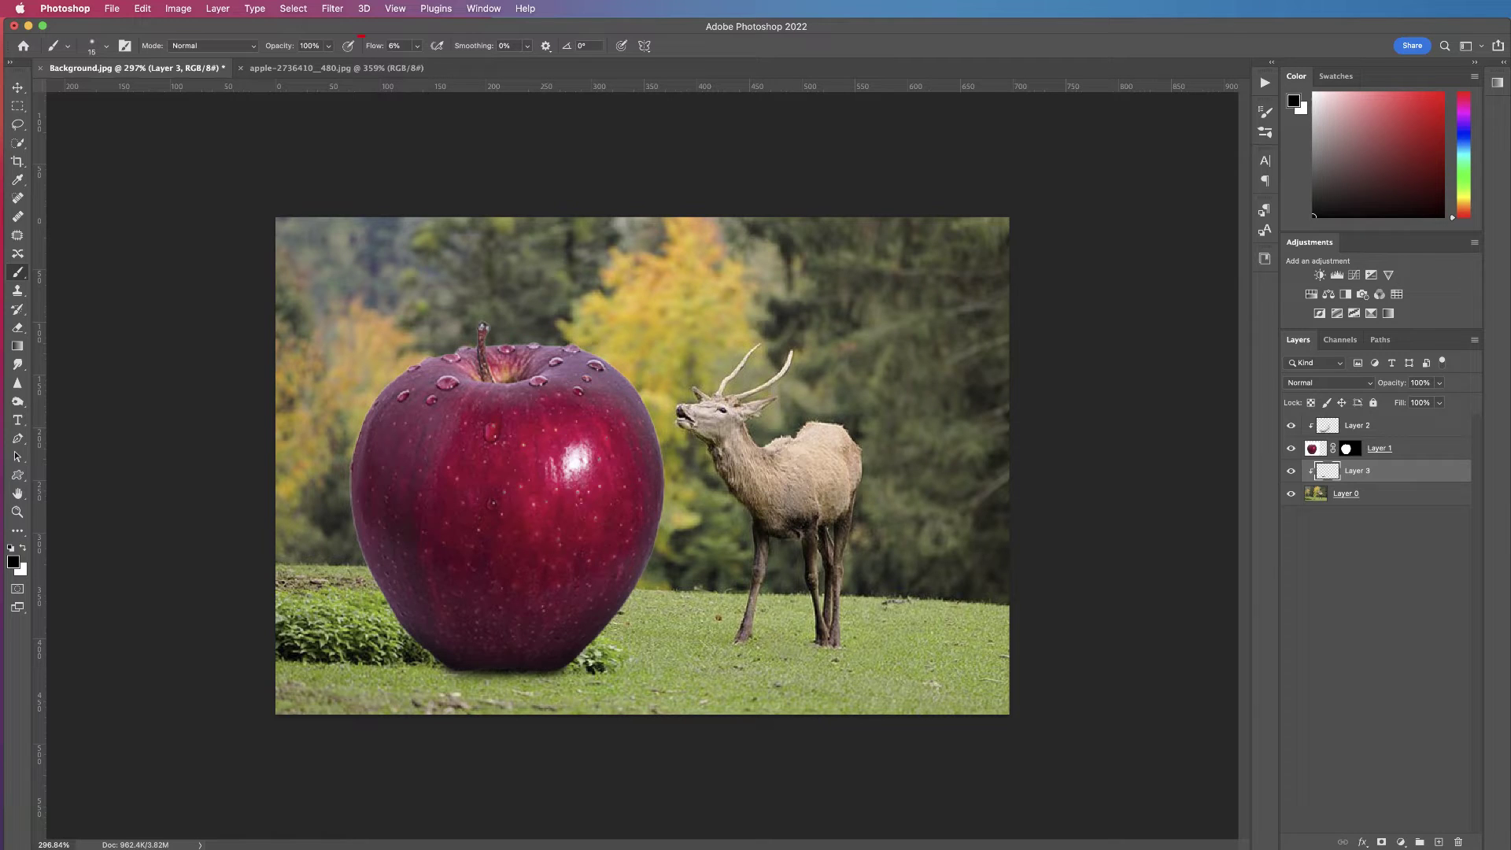
key(Return)
mouse_move(521, 646)
mouse_down()
mouse_move(573, 664)
mouse_move(403, 653)
mouse_move(450, 649)
mouse_move(432, 640)
mouse_move(405, 658)
mouse_move(441, 662)
mouse_move(423, 666)
mouse_move(435, 640)
mouse_move(406, 658)
mouse_move(383, 644)
mouse_move(563, 665)
mouse_move(581, 651)
mouse_move(596, 671)
mouse_move(580, 642)
mouse_move(394, 650)
mouse_move(582, 657)
mouse_move(578, 645)
mouse_move(568, 653)
mouse_move(600, 664)
mouse_move(560, 653)
mouse_move(574, 647)
mouse_move(410, 643)
mouse_move(408, 656)
mouse_move(439, 655)
mouse_move(426, 637)
mouse_move(575, 655)
mouse_move(565, 644)
mouse_move(592, 610)
mouse_up()
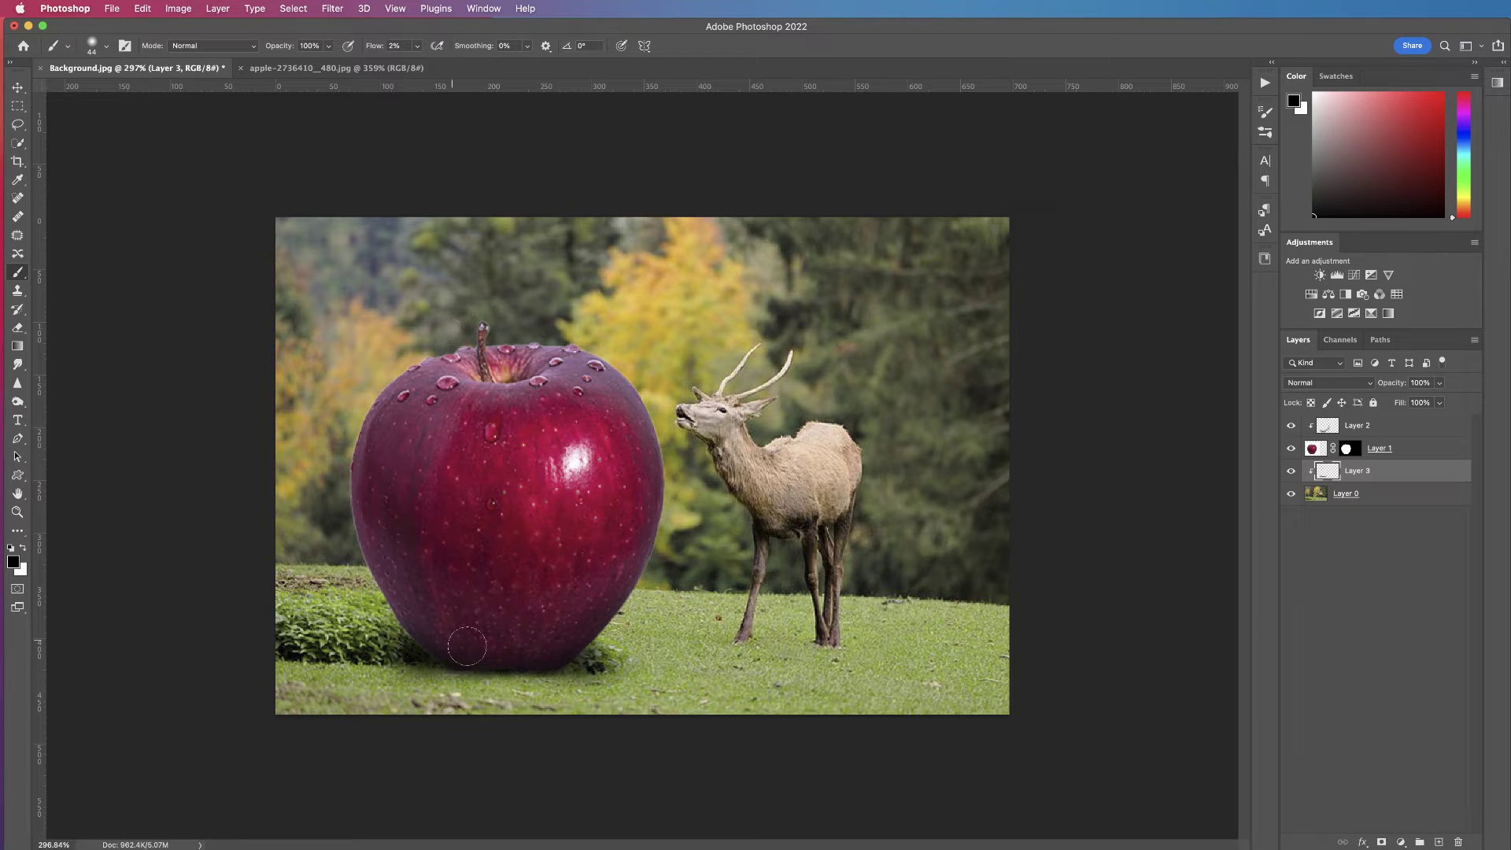
mouse_move(467, 645)
mouse_down()
mouse_move(393, 629)
mouse_move(382, 653)
mouse_move(385, 610)
mouse_move(356, 646)
mouse_move(389, 663)
mouse_move(441, 655)
mouse_move(403, 651)
mouse_move(454, 613)
mouse_move(533, 667)
mouse_move(537, 703)
mouse_up()
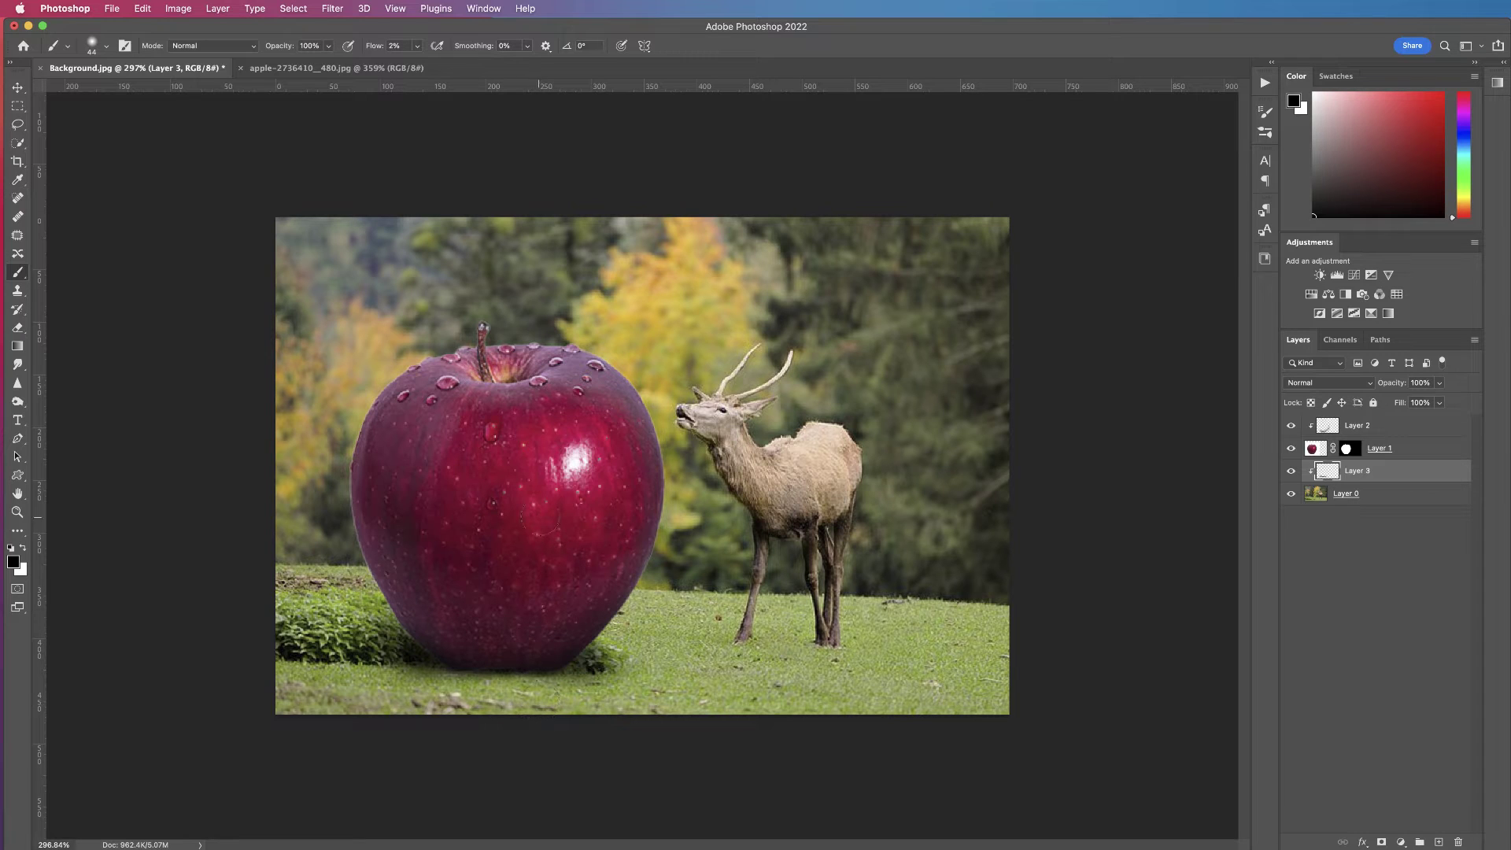
drag(565, 632, 637, 537)
Step: Add a new empty layer above Layer 2, at the top of the layer stack
click(1313, 449)
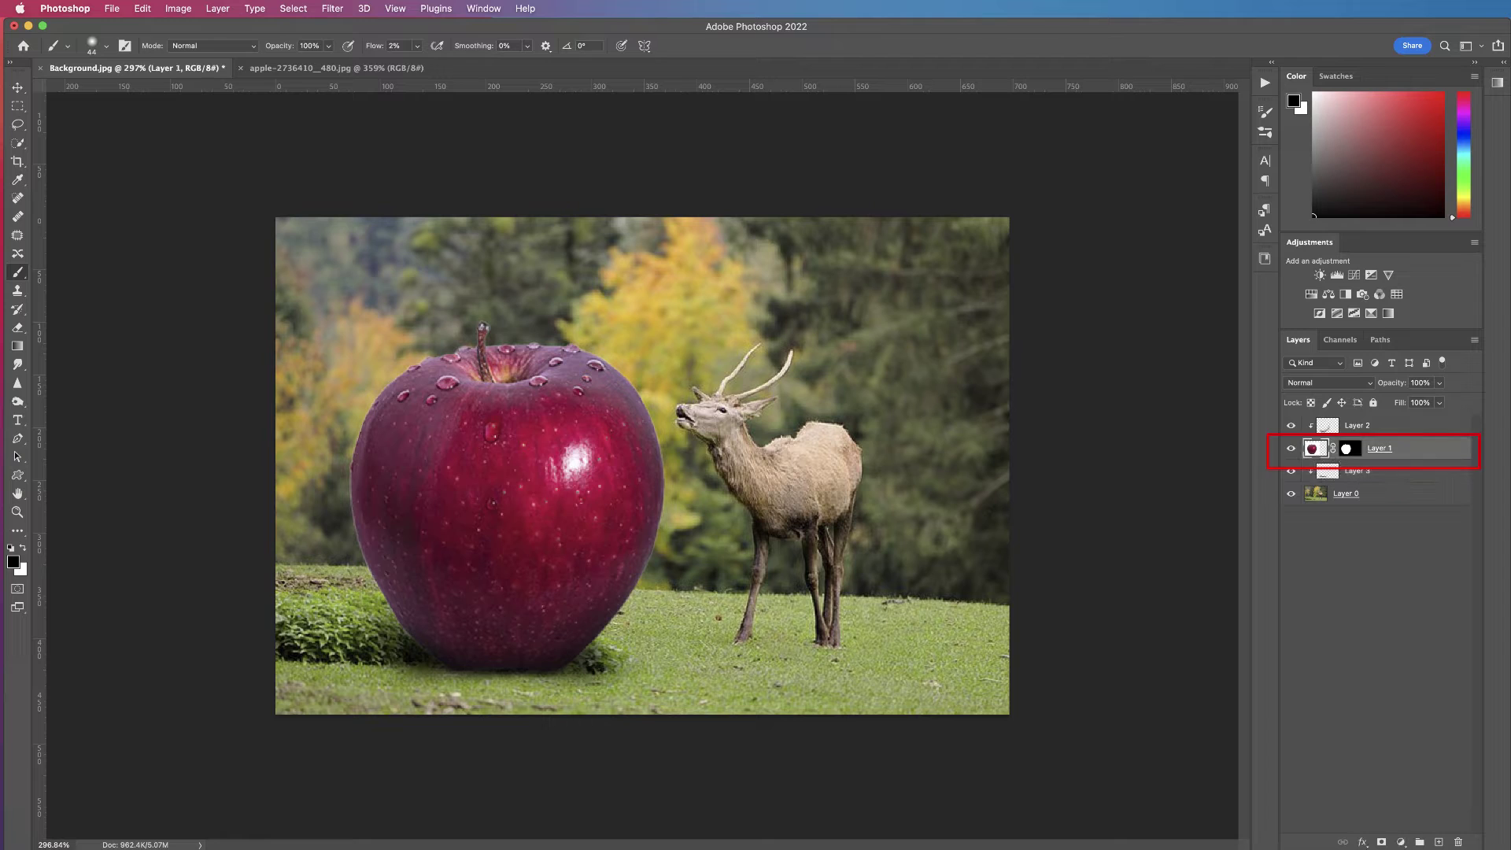
click(1327, 425)
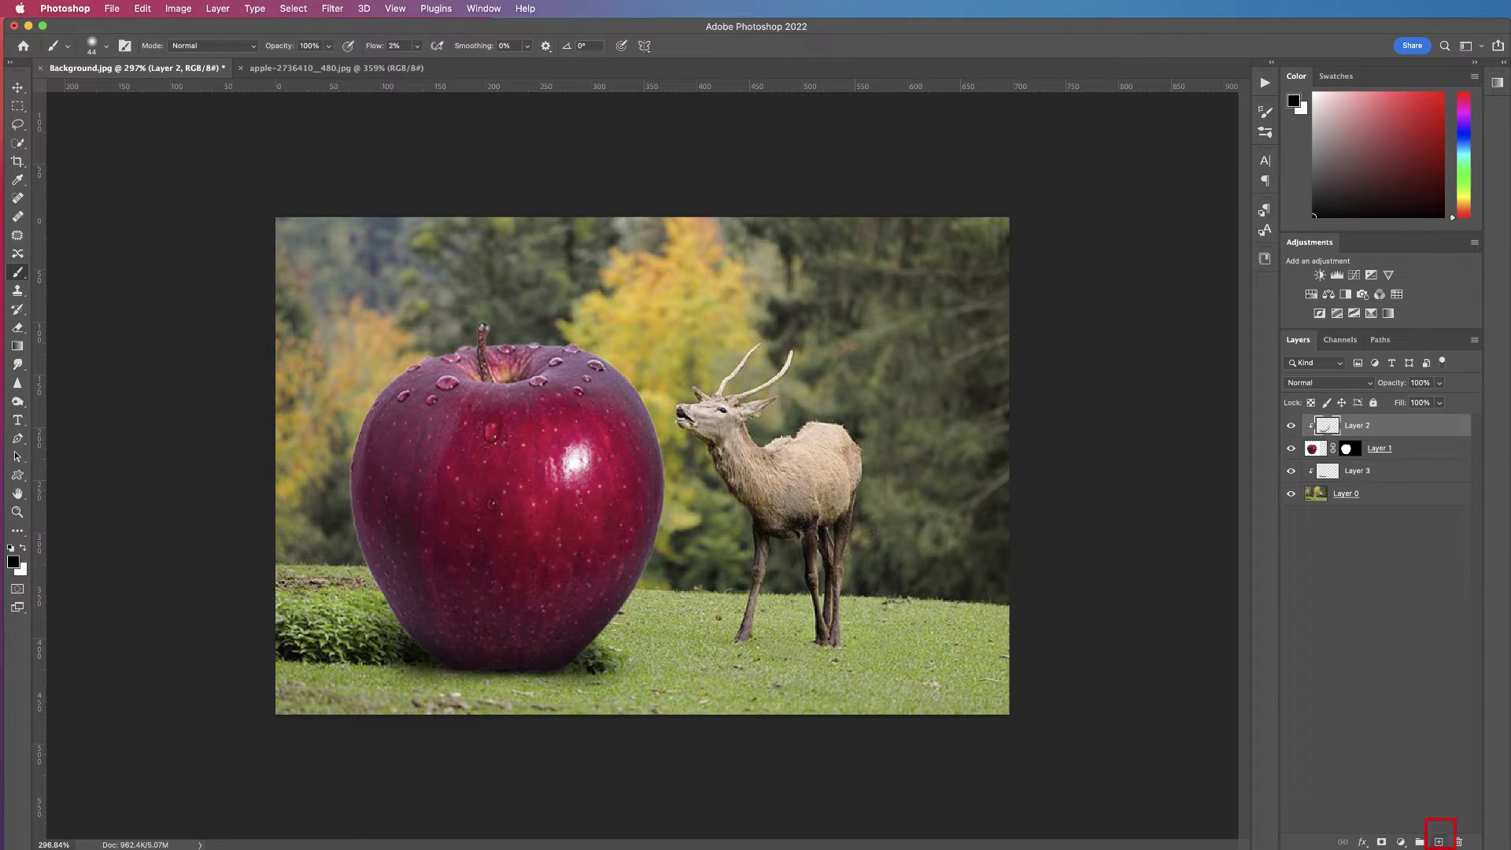
key(super+alt+shift+n)
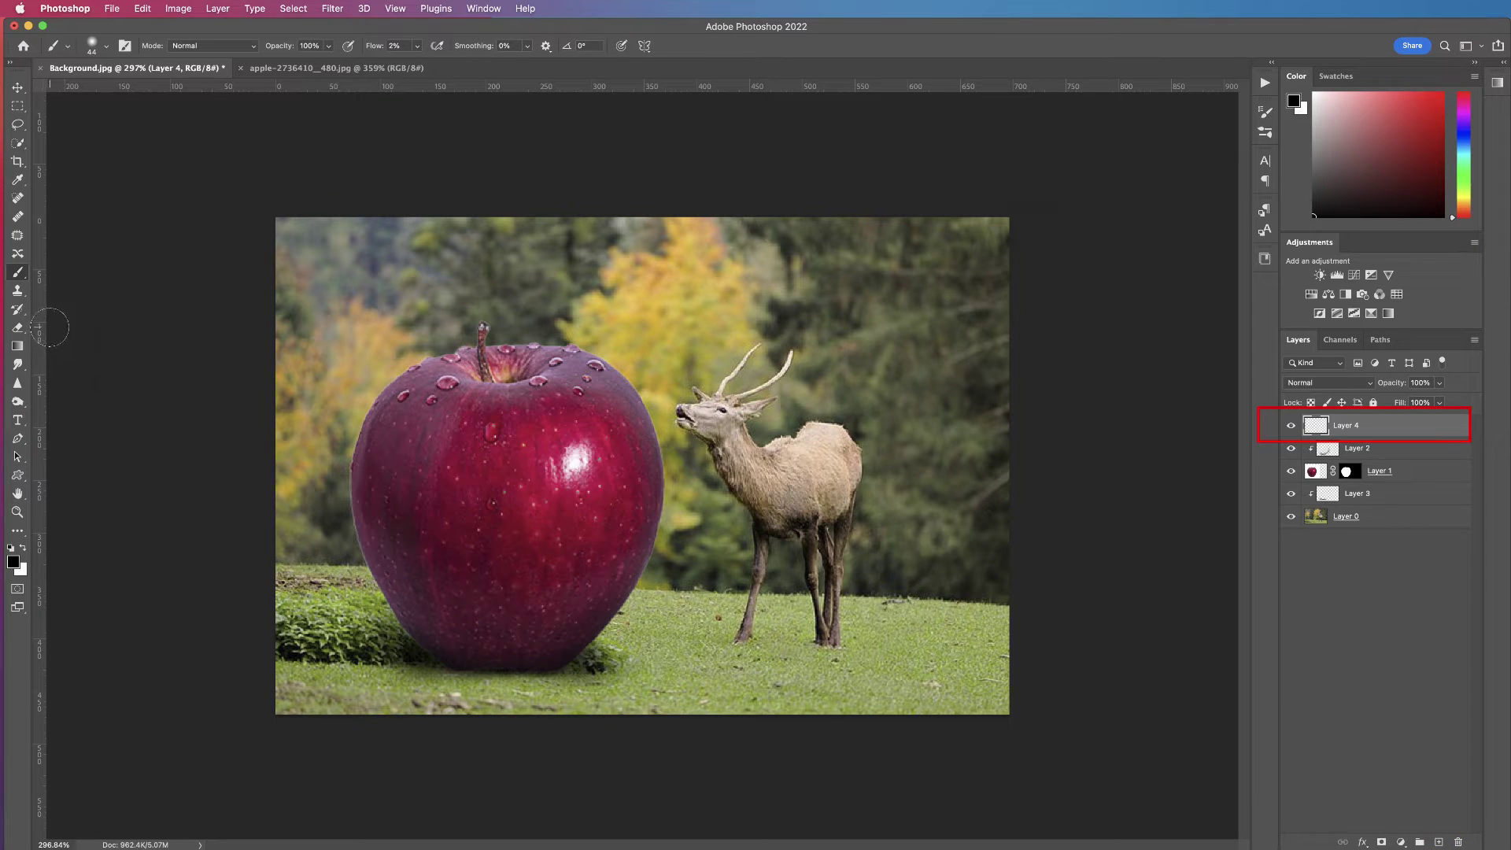
Step: Clone Stamp away the bright highlight on the apple's skin on Layer 4, using a 14 px brush at 11% flow
click(18, 290)
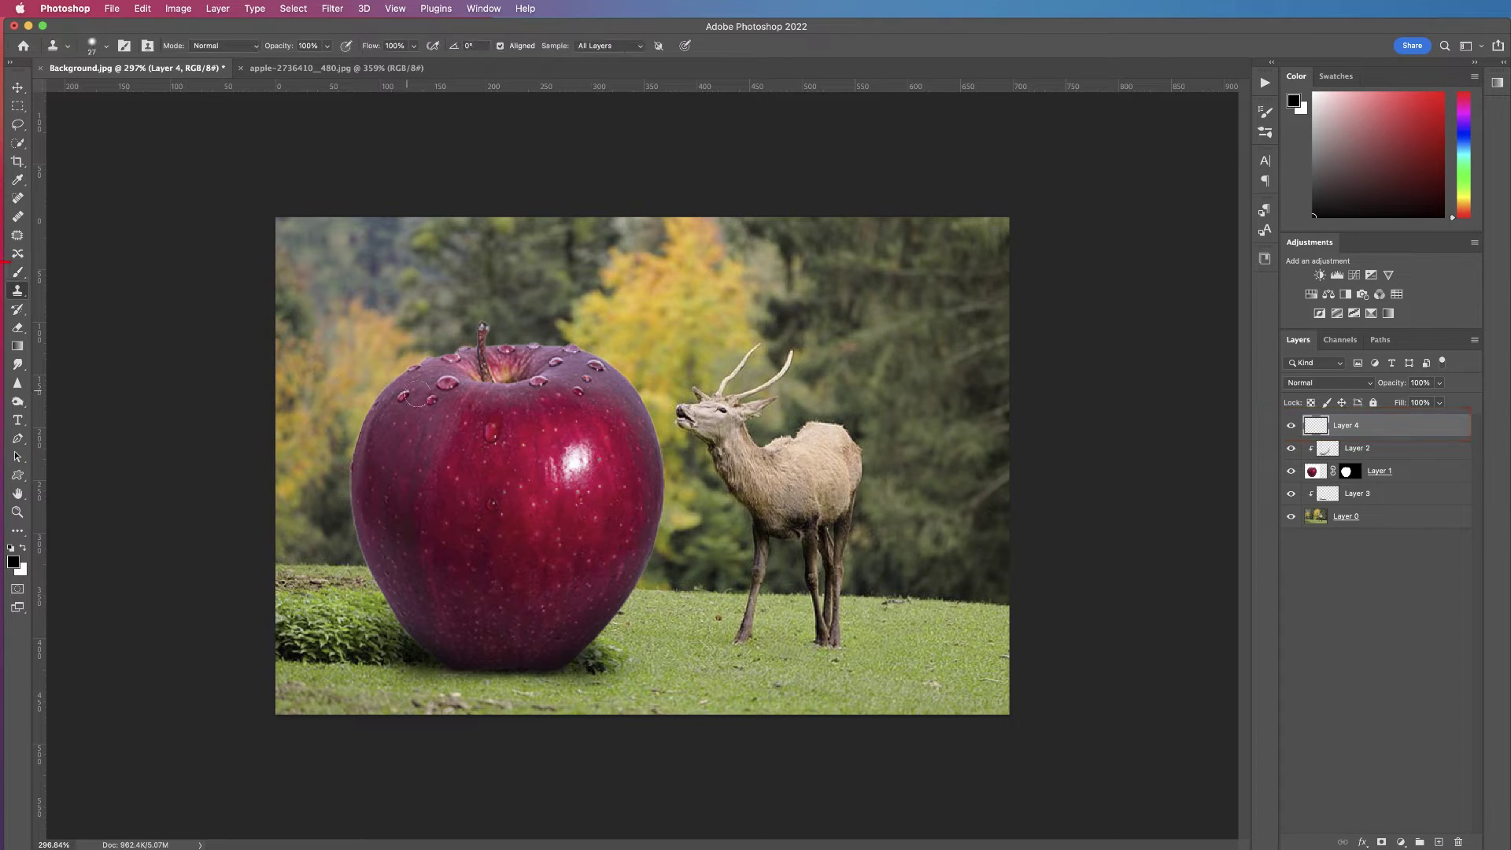
scroll(602, 476, up, 5)
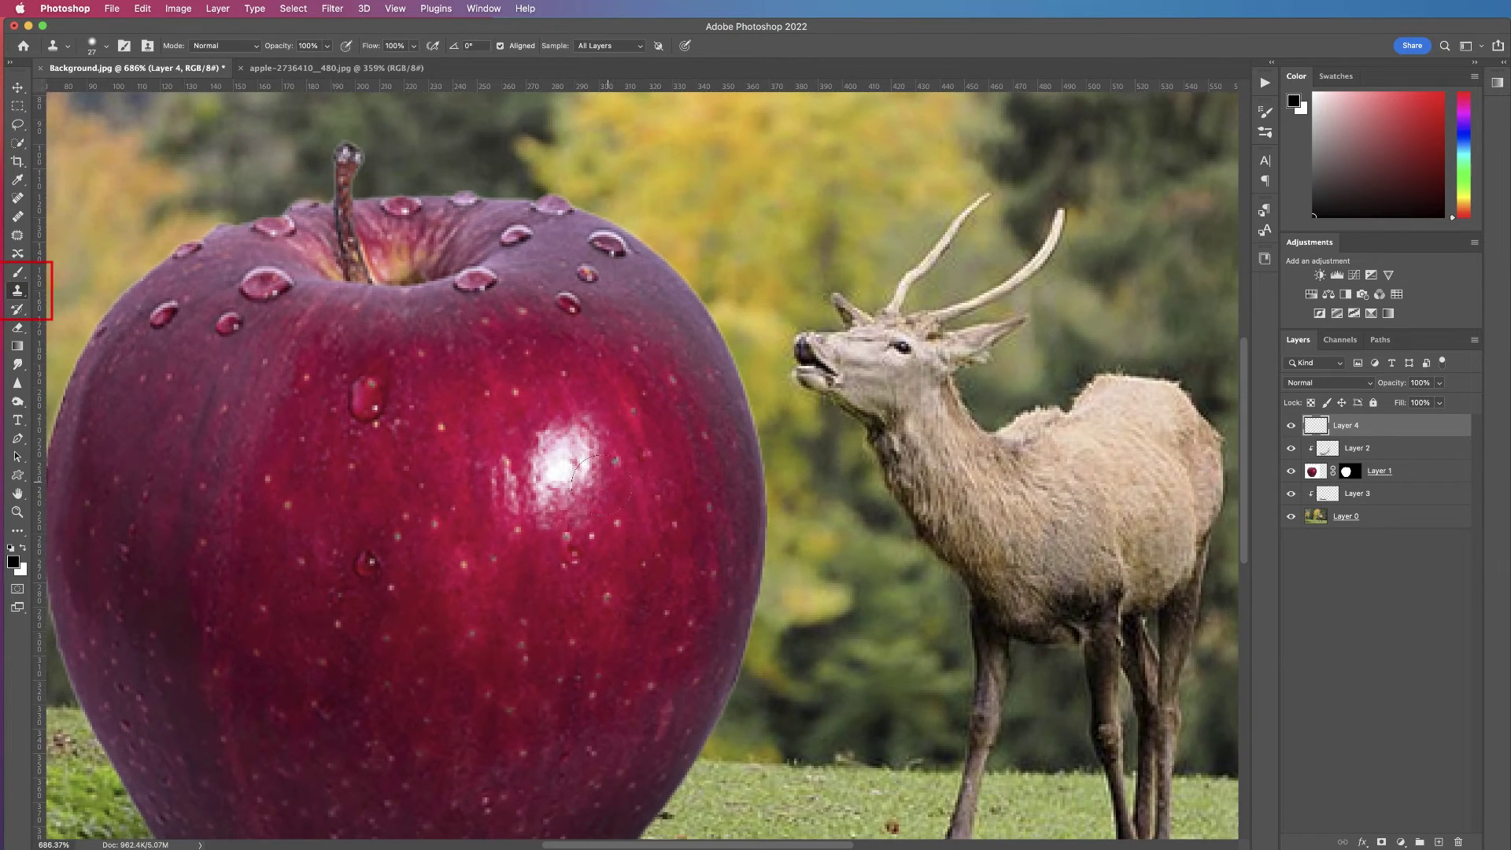
drag(453, 515, 485, 531)
mouse_move(506, 499)
mouse_down()
mouse_move(500, 465)
mouse_move(496, 499)
mouse_move(529, 519)
mouse_move(499, 486)
mouse_up()
text(98)
key(Return)
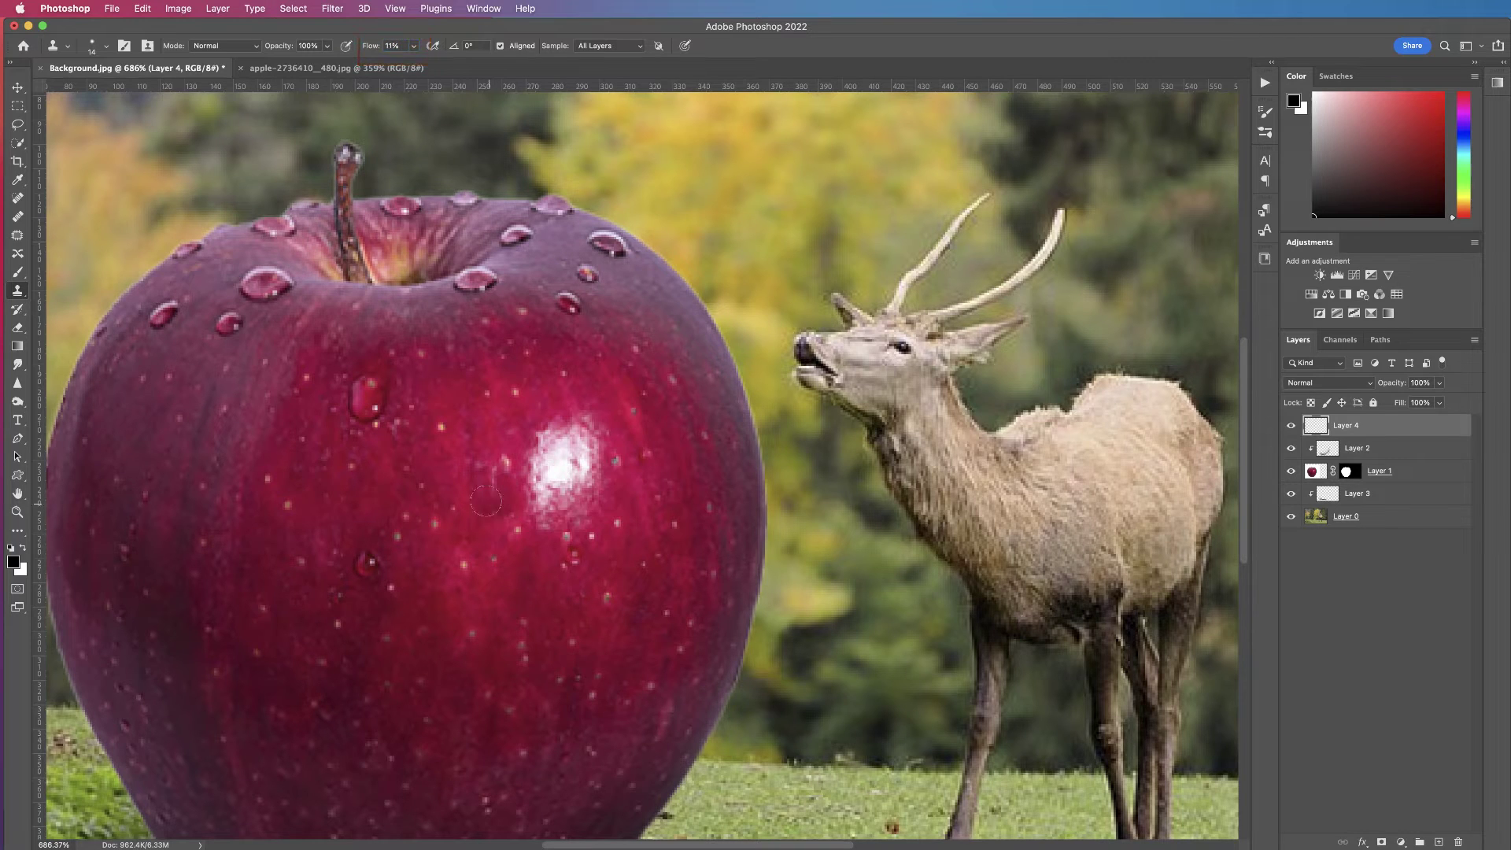
mouse_move(496, 471)
mouse_down()
mouse_move(511, 463)
mouse_move(508, 512)
mouse_move(492, 488)
mouse_move(627, 501)
mouse_up()
mouse_move(508, 508)
mouse_down()
mouse_move(623, 504)
mouse_move(585, 488)
mouse_move(583, 418)
mouse_move(580, 481)
mouse_move(543, 498)
mouse_move(572, 447)
mouse_move(547, 537)
mouse_up()
key(super+space)
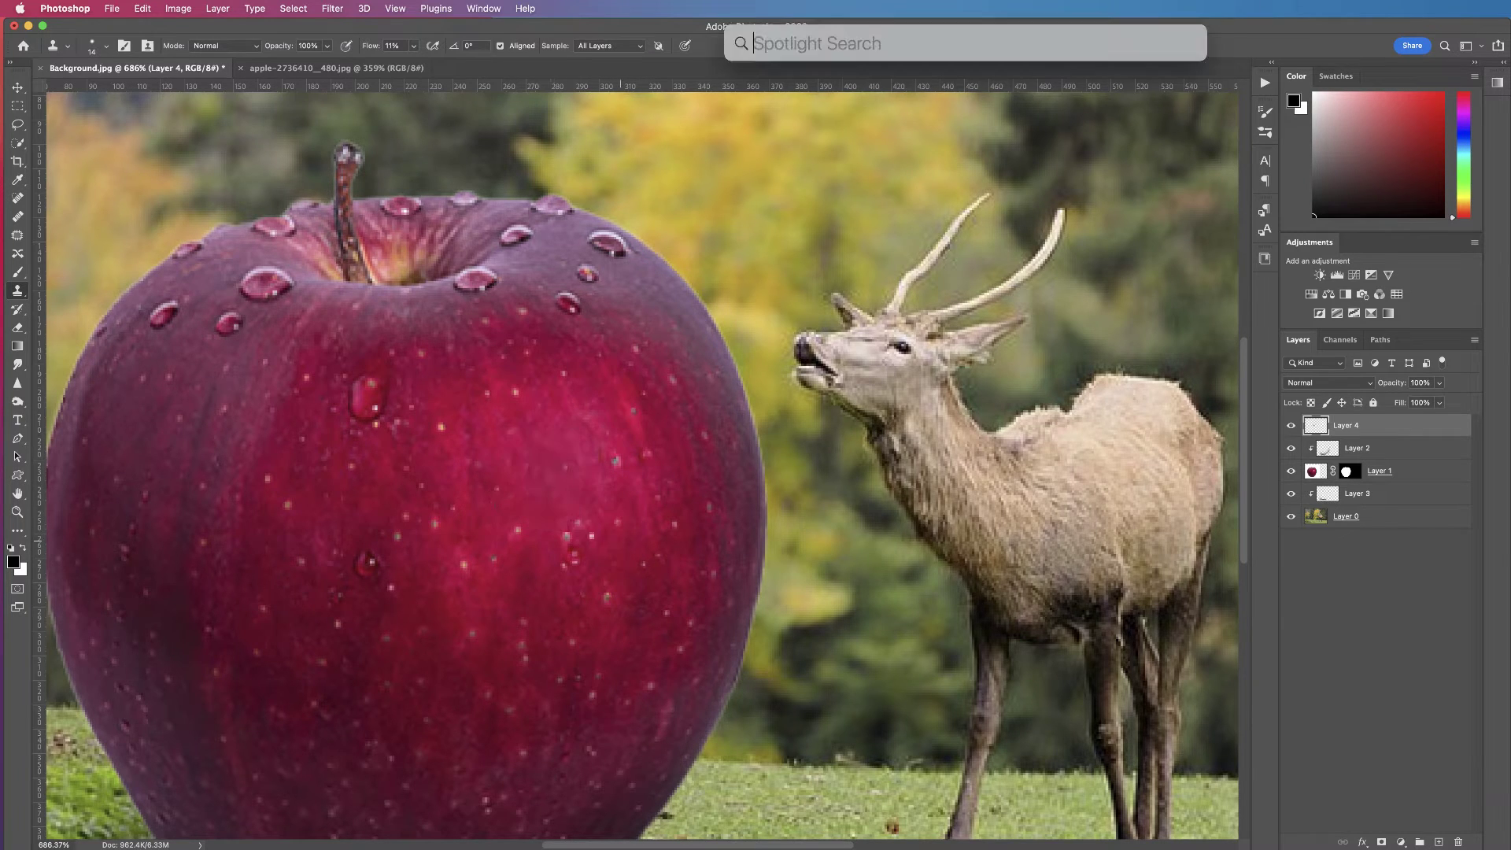
key(Escape)
scroll(547, 537, down, 5)
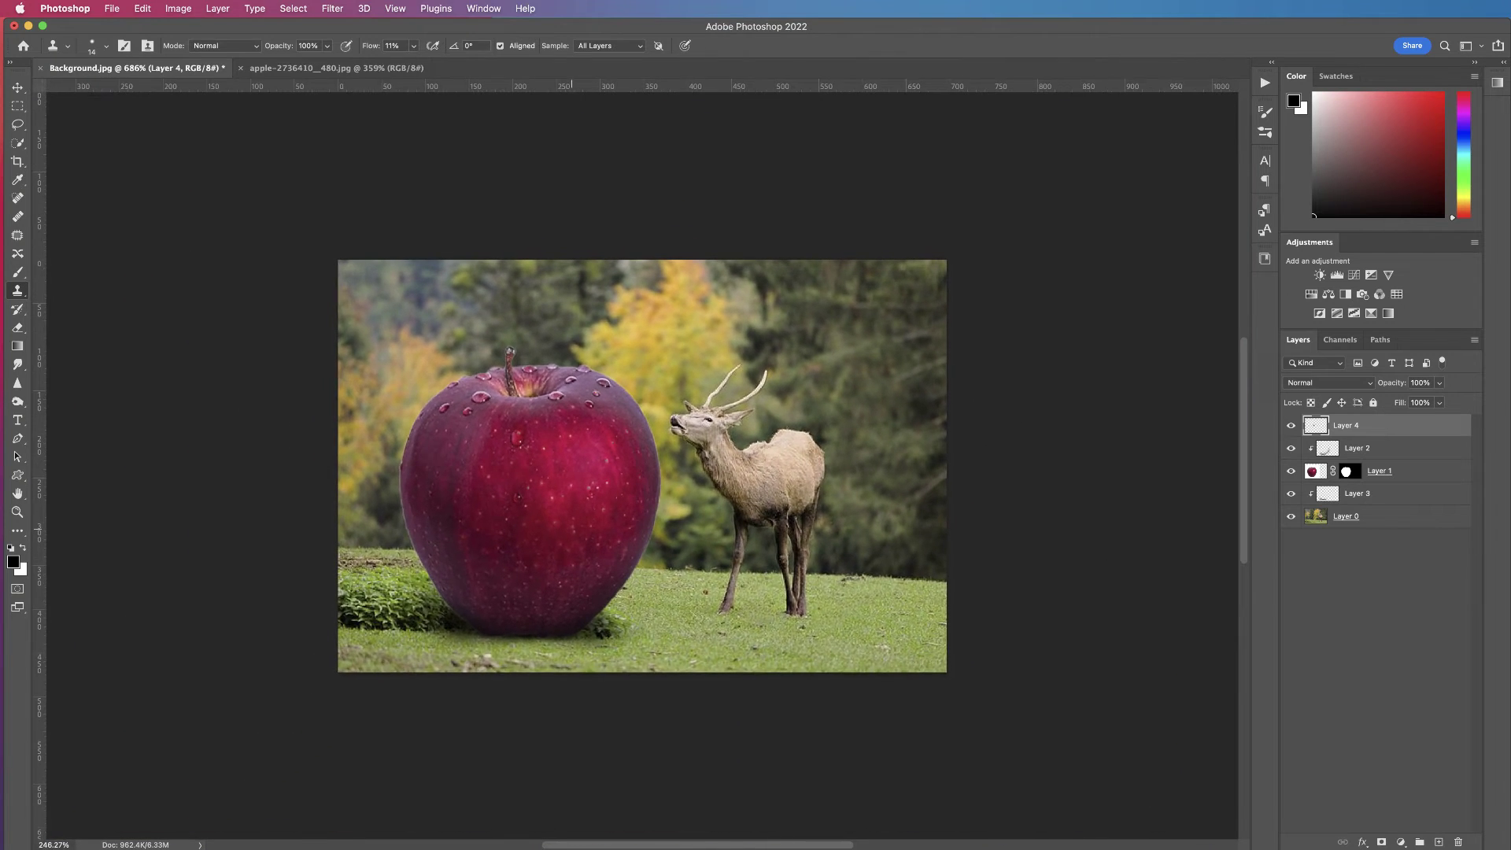
Step: Examine the apple's edge facing the deer up close
scroll(640, 464, up, 2)
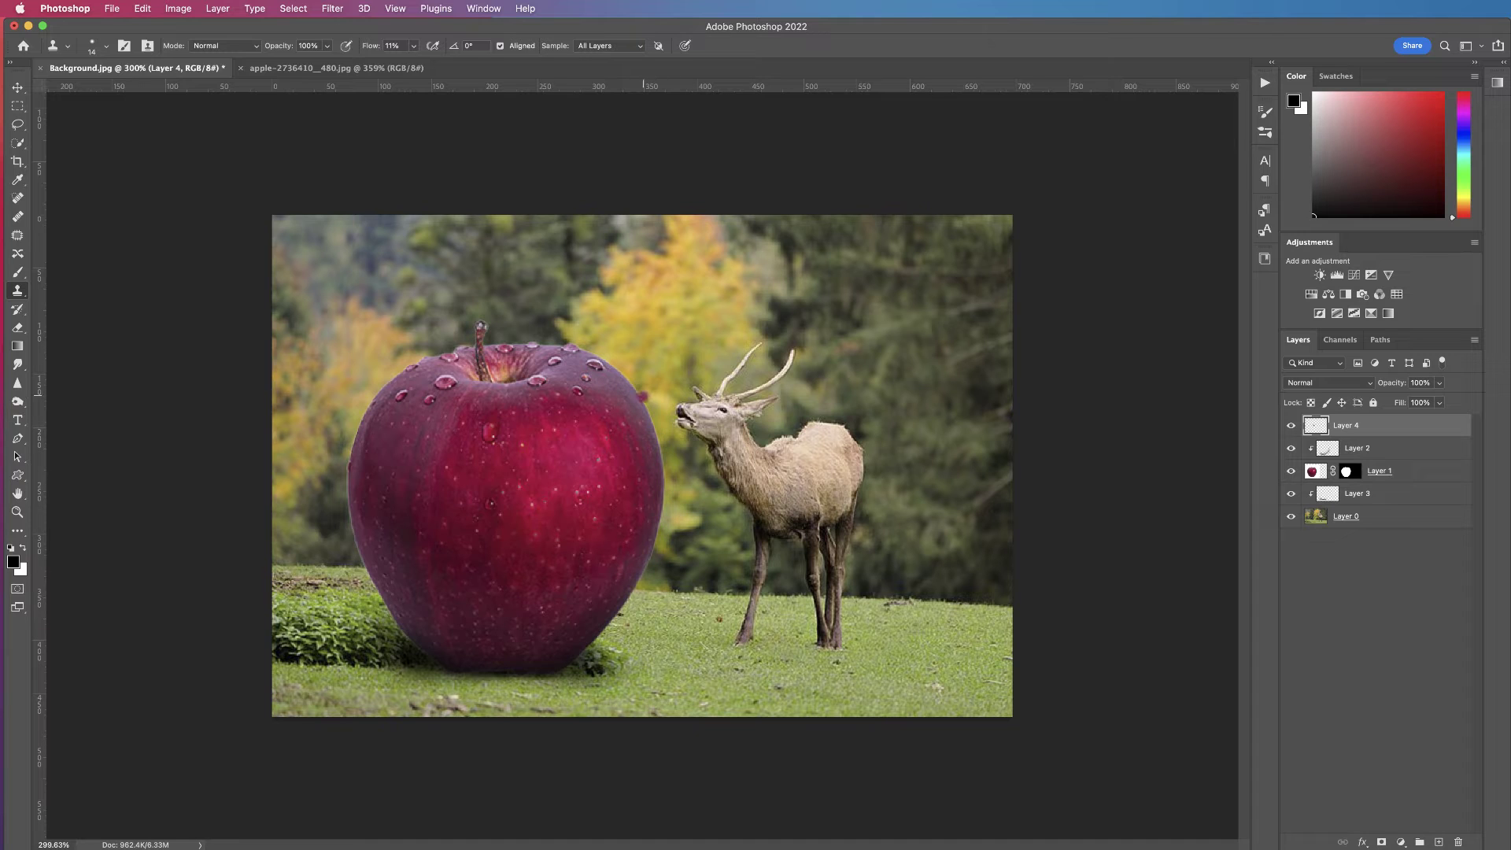
key(super+space)
key(Escape)
scroll(674, 475, up, 1)
scroll(674, 474, up, 15)
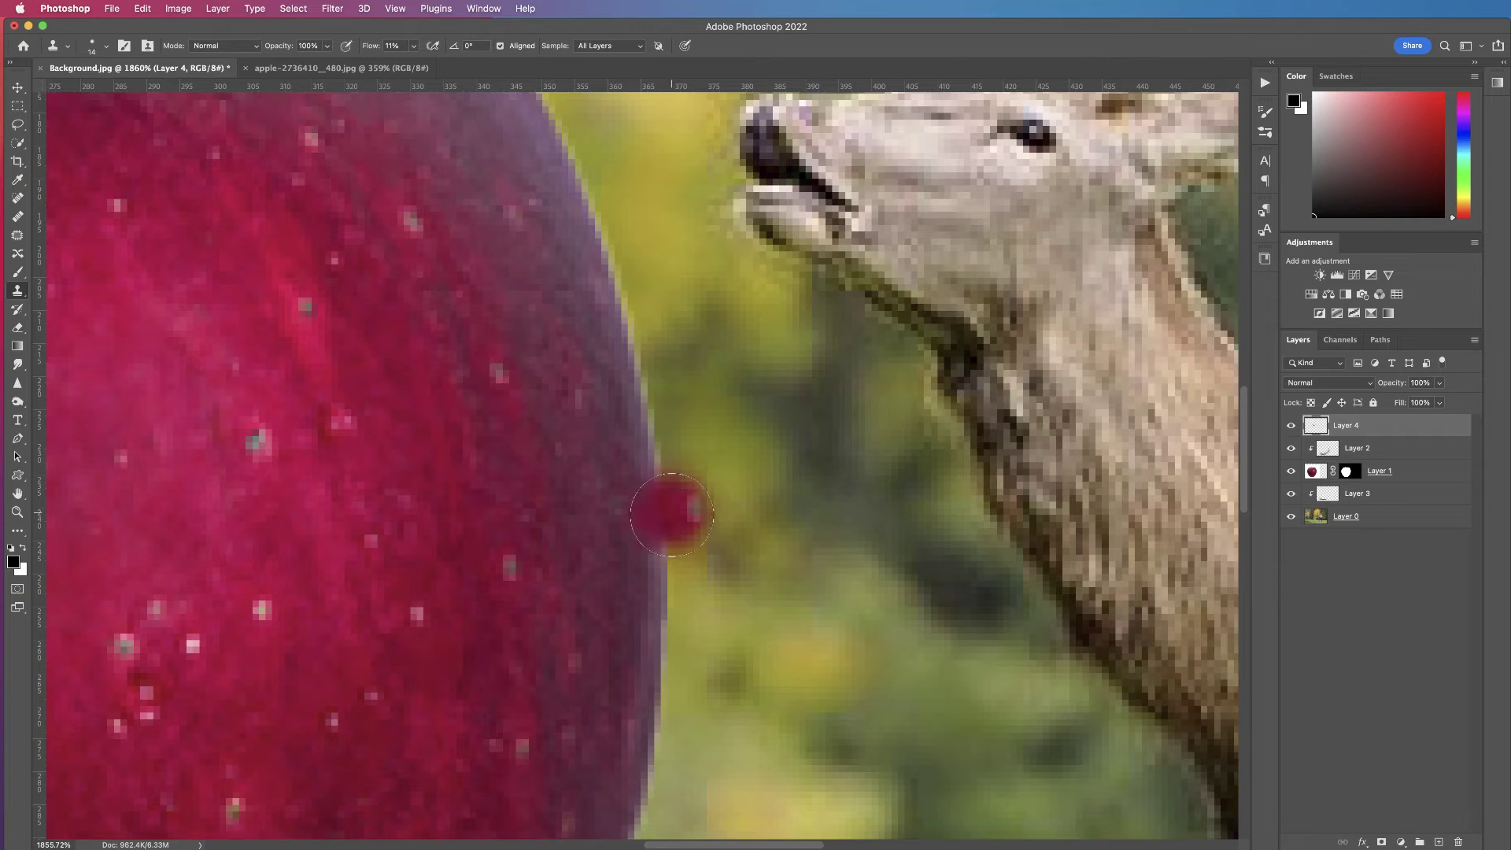
key(super+space)
key(Escape)
scroll(674, 506, down, 3)
scroll(674, 507, down, 3)
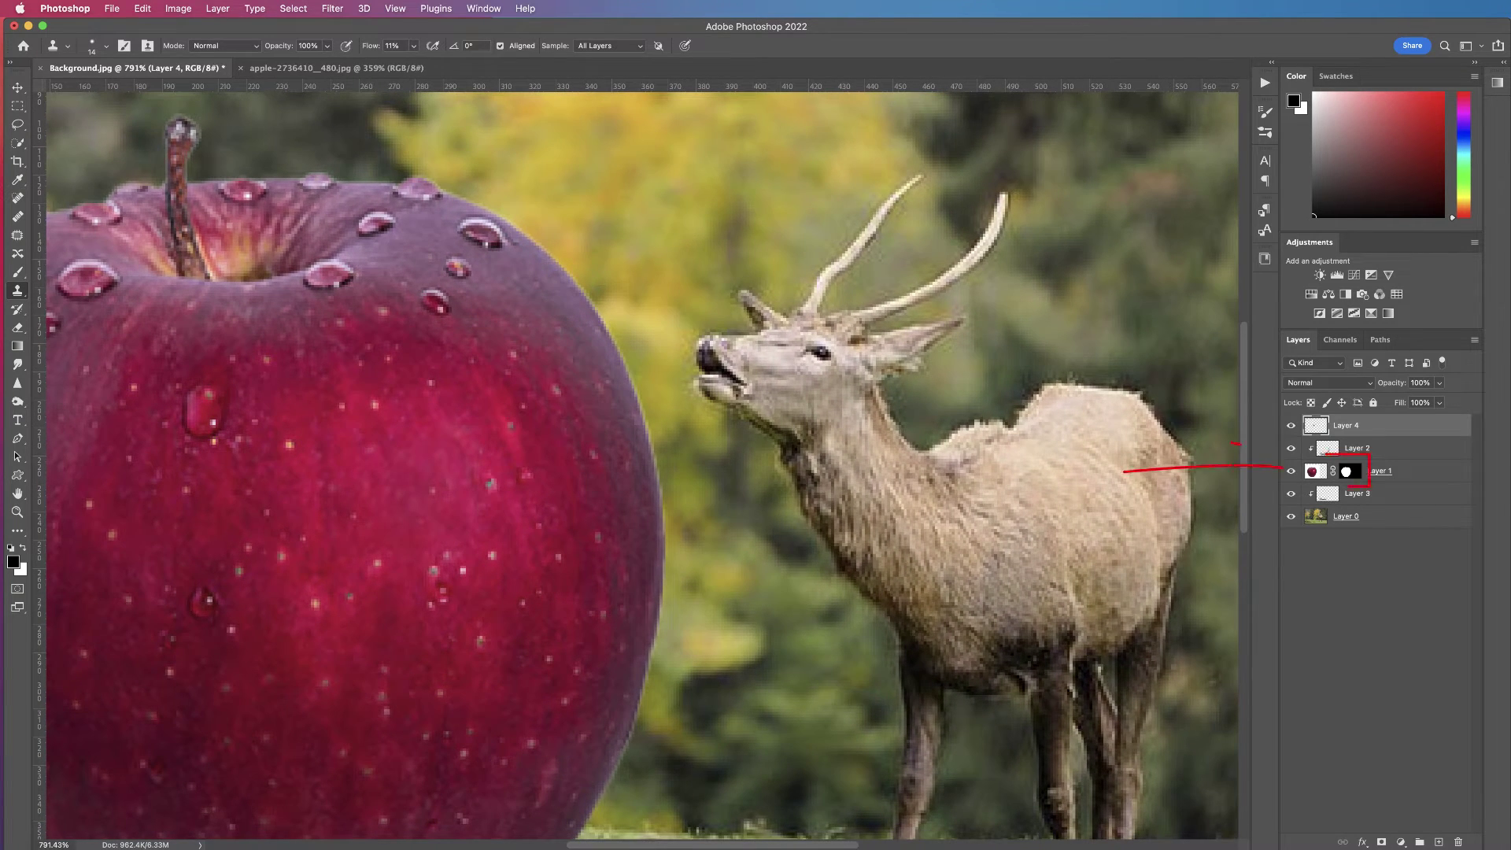
Step: Open the apple's layer mask in Select and Mask and feather its edge by 1.4 px
click(1348, 470)
double_click(1348, 470)
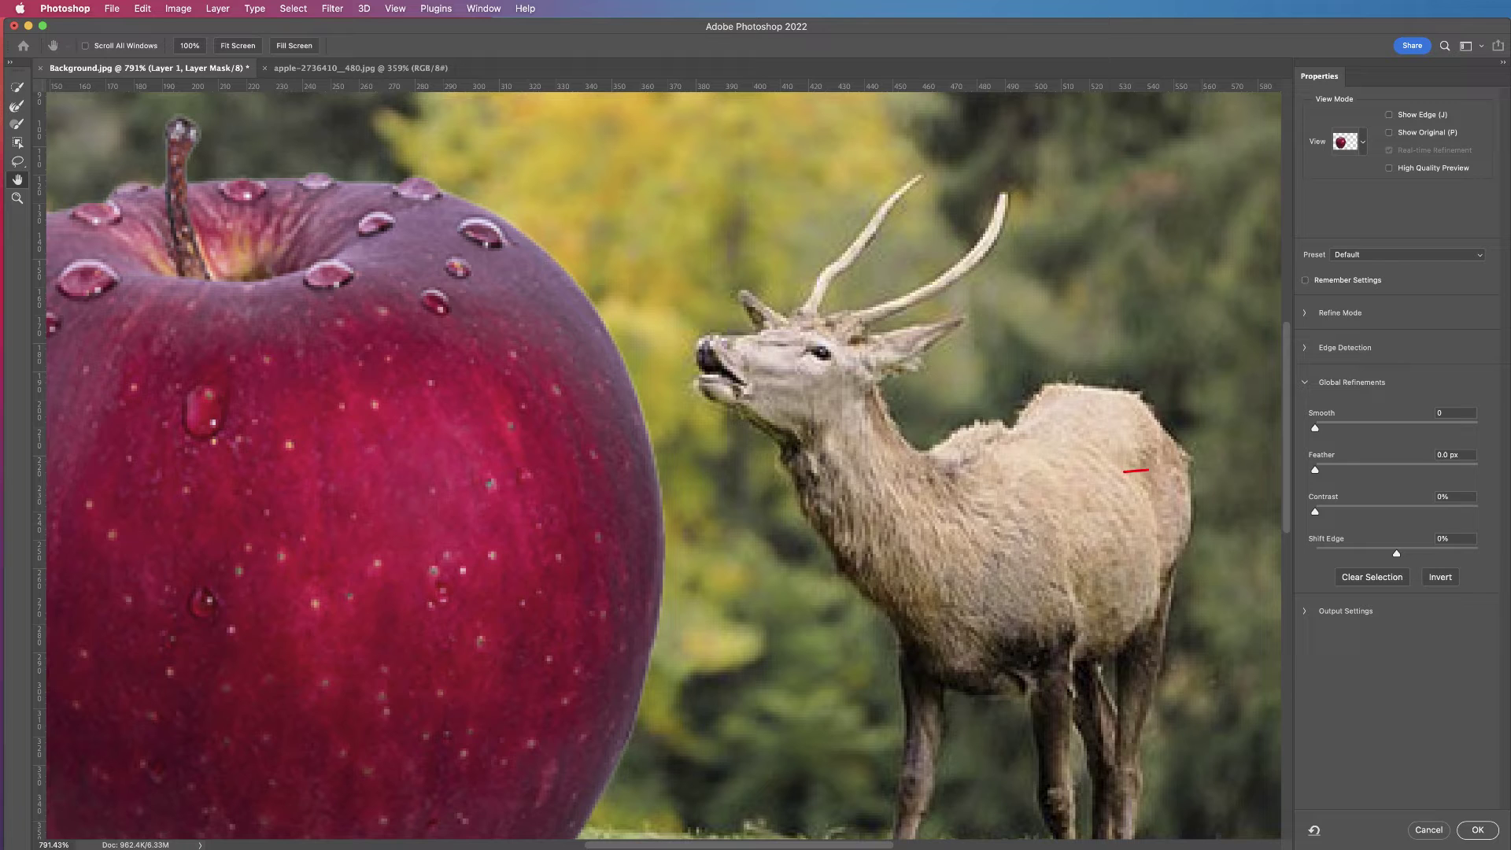
drag(1147, 470, 1282, 467)
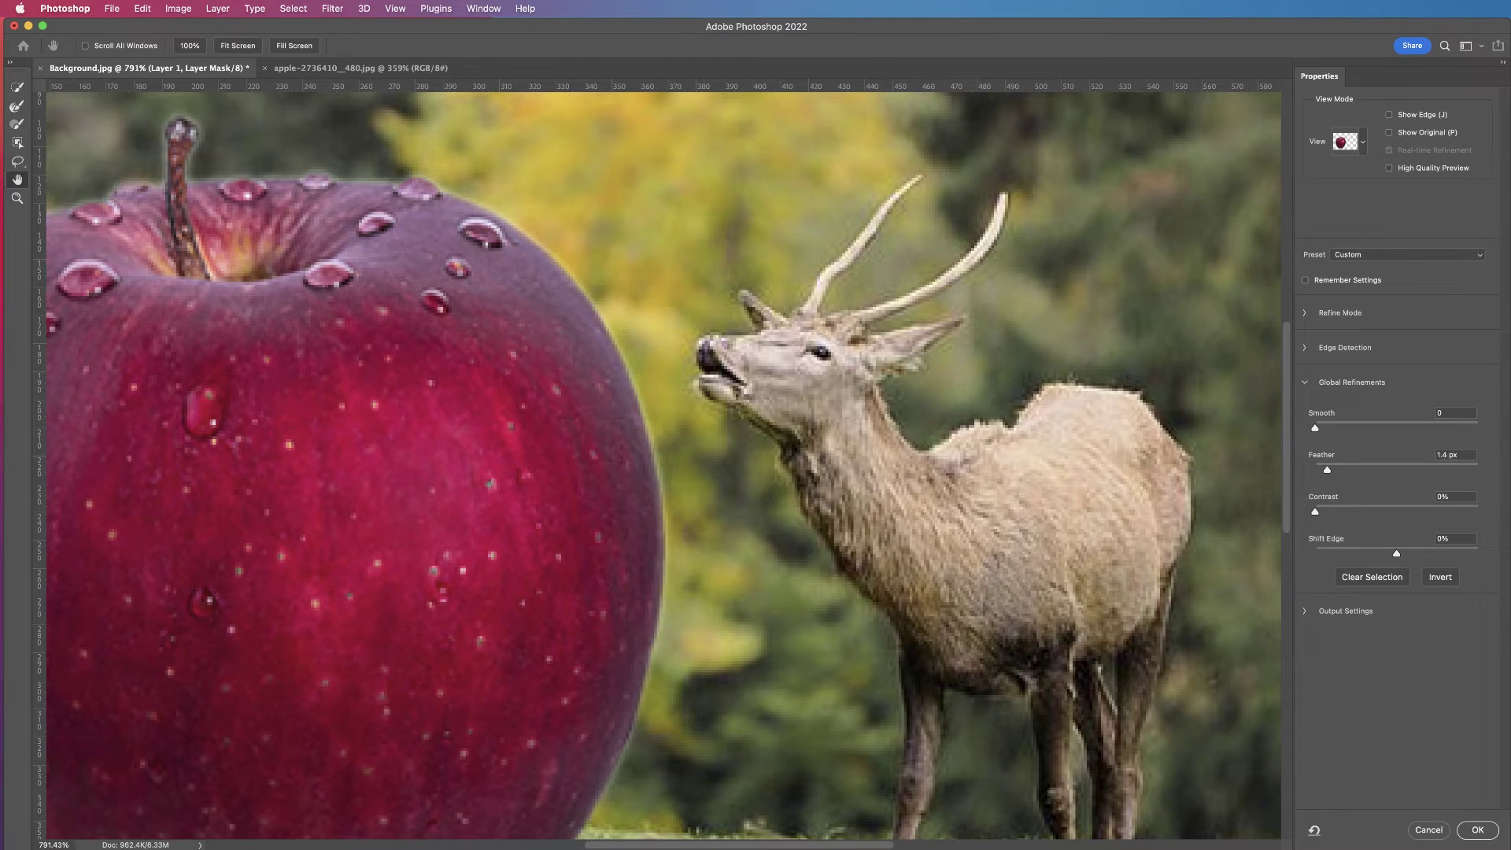
click(1446, 454)
Step: Contract the apple's mask with a Shift Edge of -23% and lower the feather to 1.1 px
click(1442, 538)
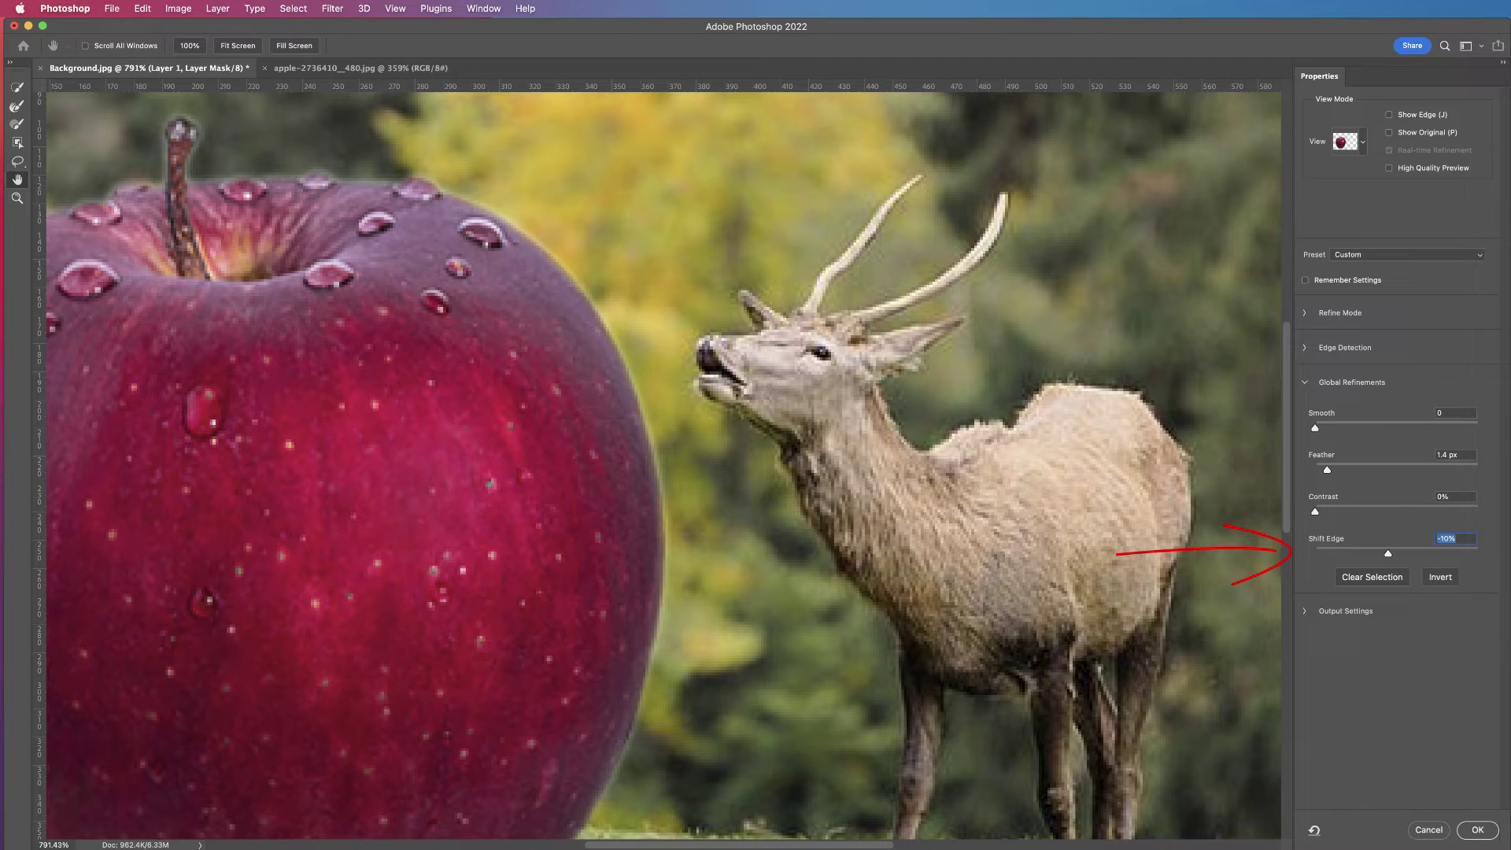
key(Down)
key(Down)
key(Down)
key(Down)
key(Down)
key(Down)
key(Down)
key(Down)
key(Down)
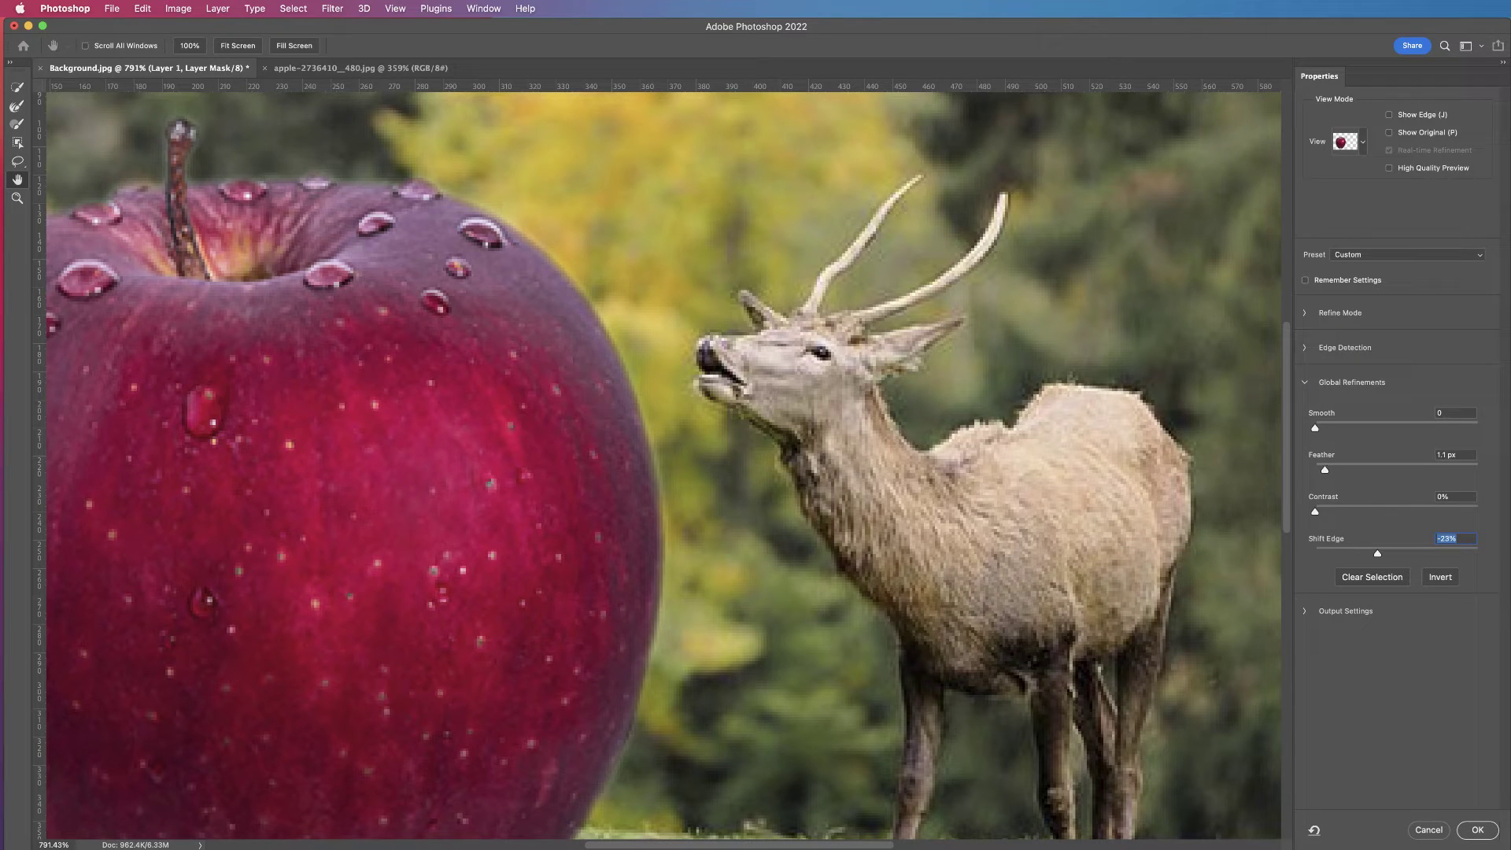
Step: Shift the apple's mask edge further inward, apply the mask refinement and return to the whole image
click(1447, 454)
click(1448, 539)
key(Down)
key(Down)
key(Down)
key(Down)
key(Down)
key(Down)
key(Down)
key(Down)
click(1478, 830)
key(super+0)
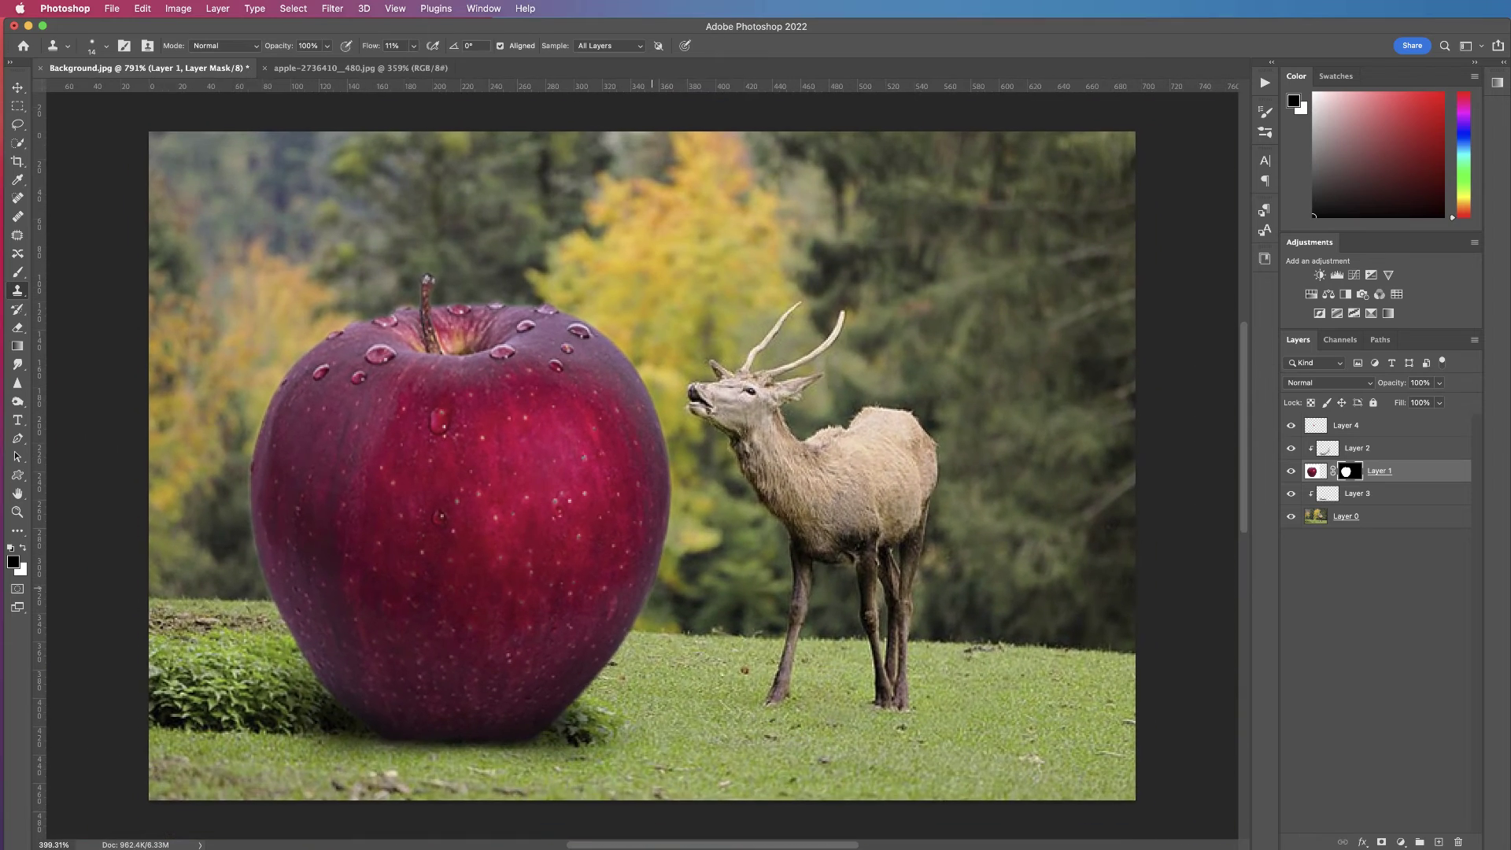
Step: Clone Stamp the apple's outline on the side away from the deer clean on Layer 4, using a 3 px brush at 100% flow
scroll(238, 551, up, 8)
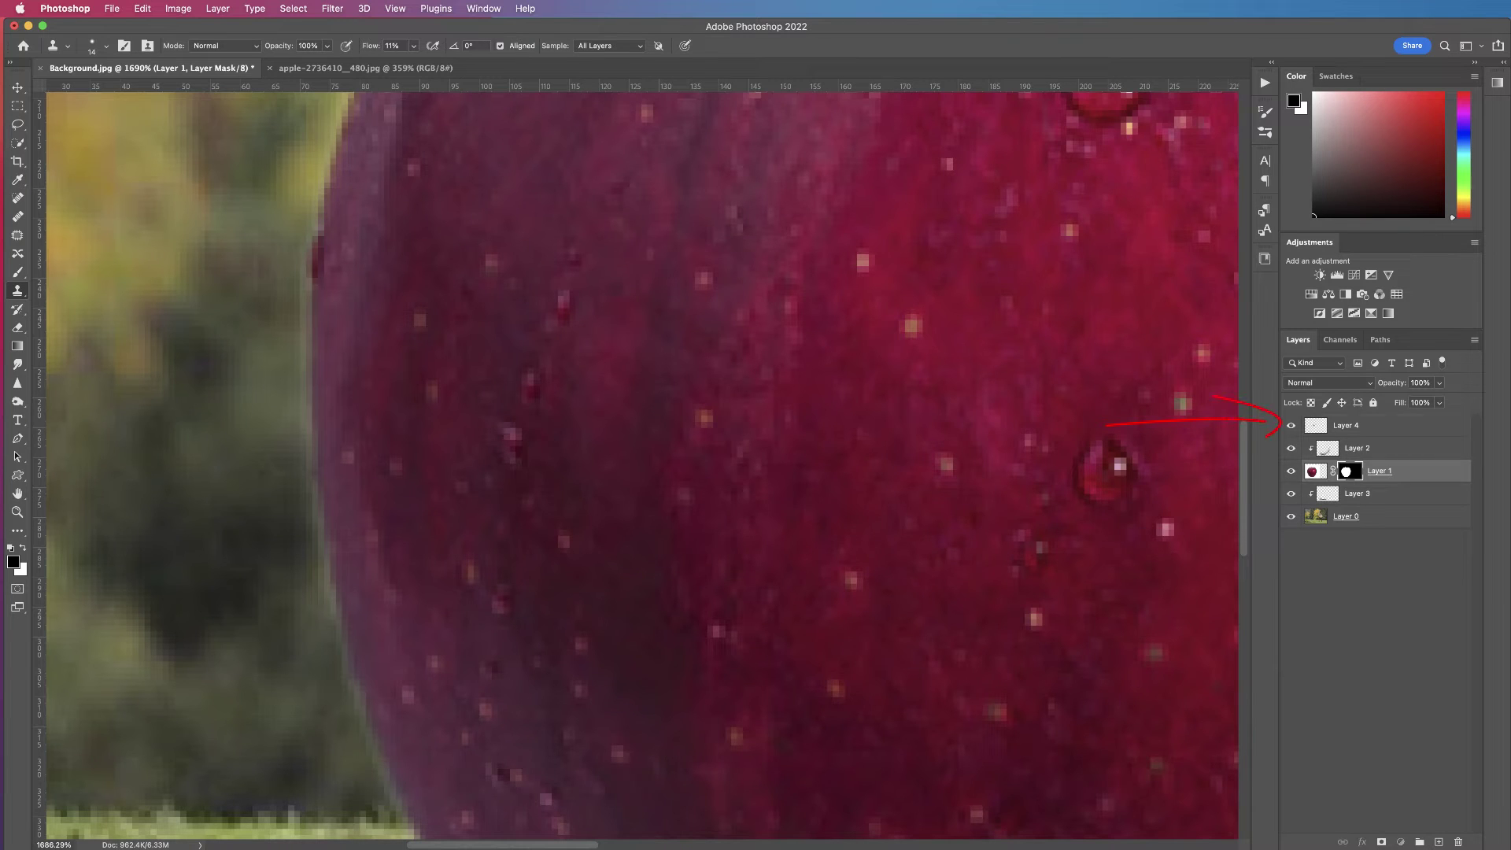
click(1369, 425)
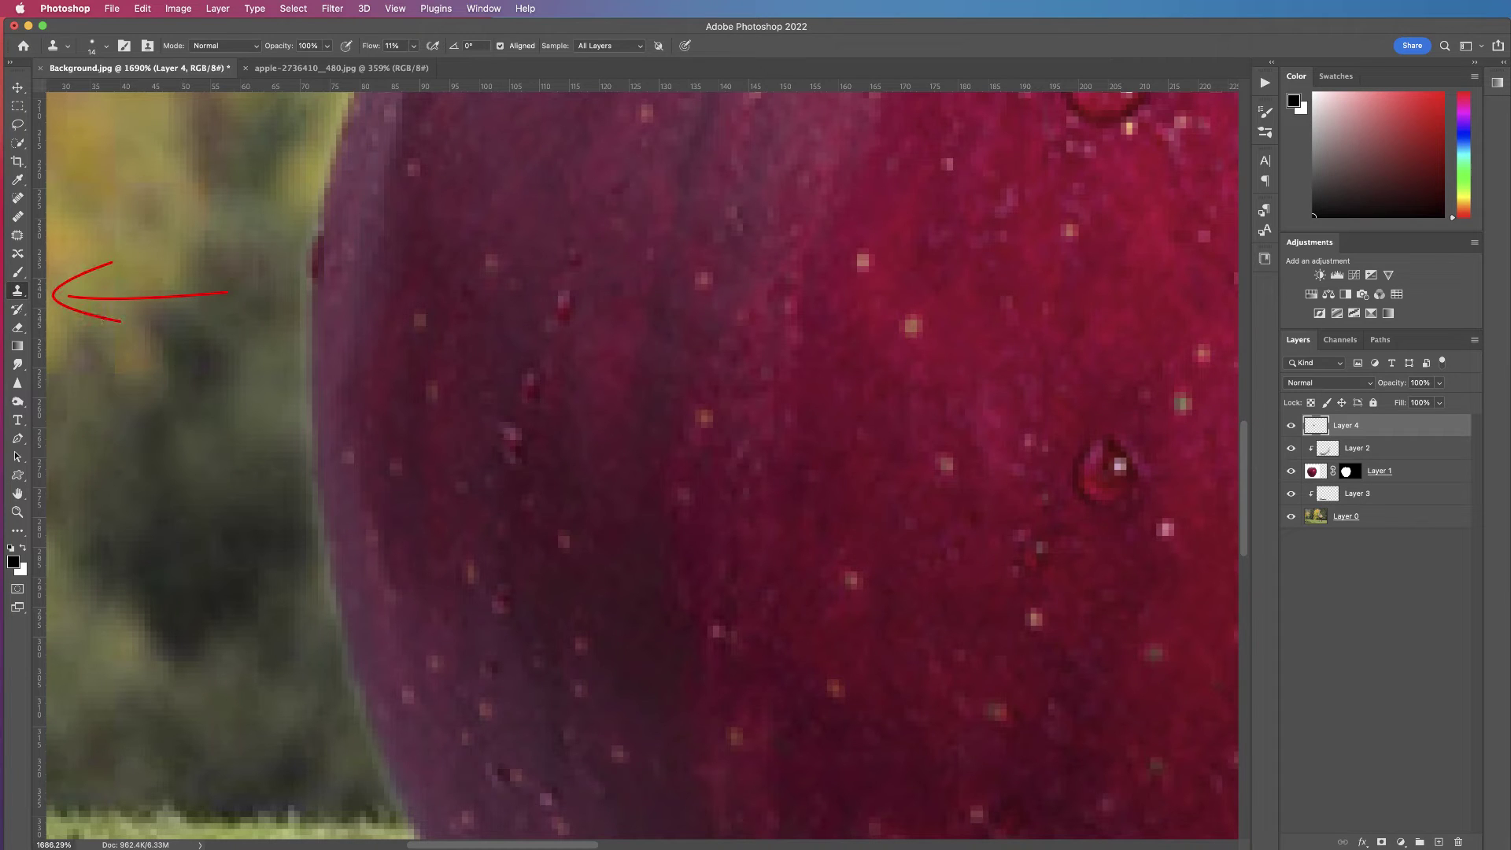
drag(252, 523, 256, 522)
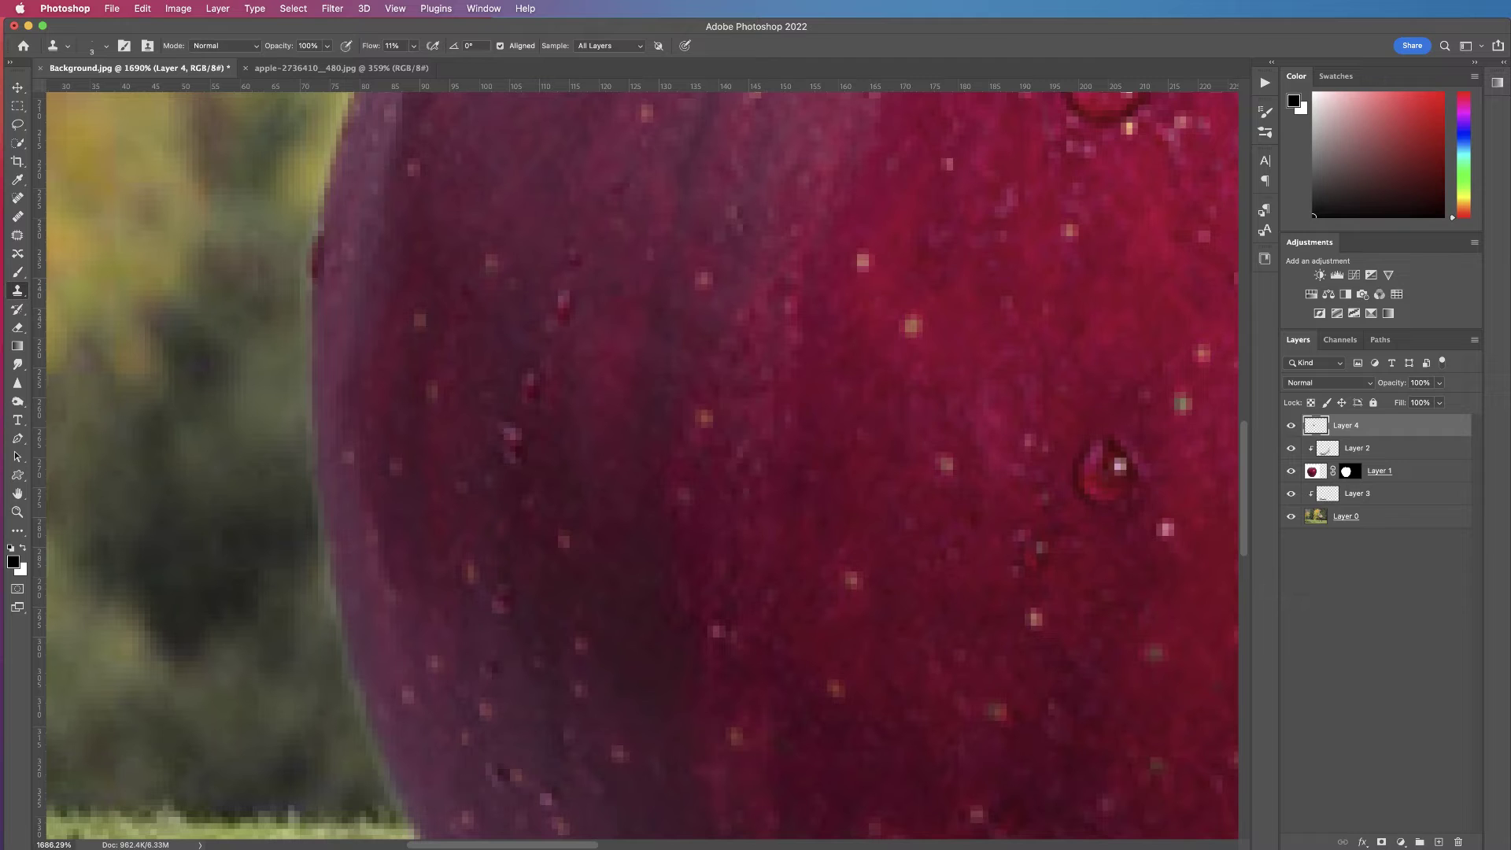
key(shift+3)
key(shift+8)
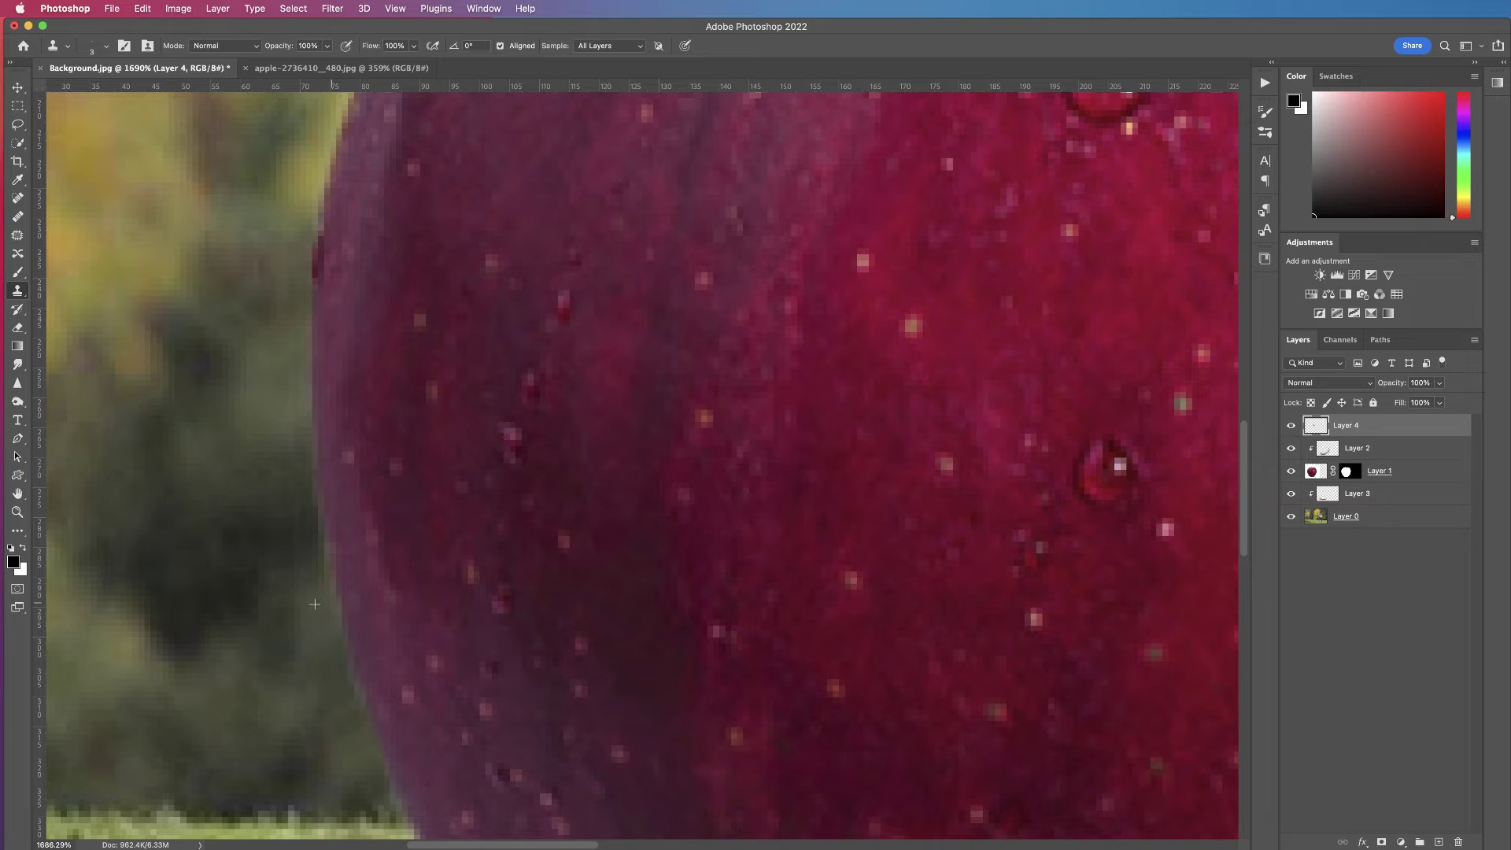
Step: Examine the rest of the apple's outline up close, including its lower sides, top edge and stem
scroll(641, 464, down, 5)
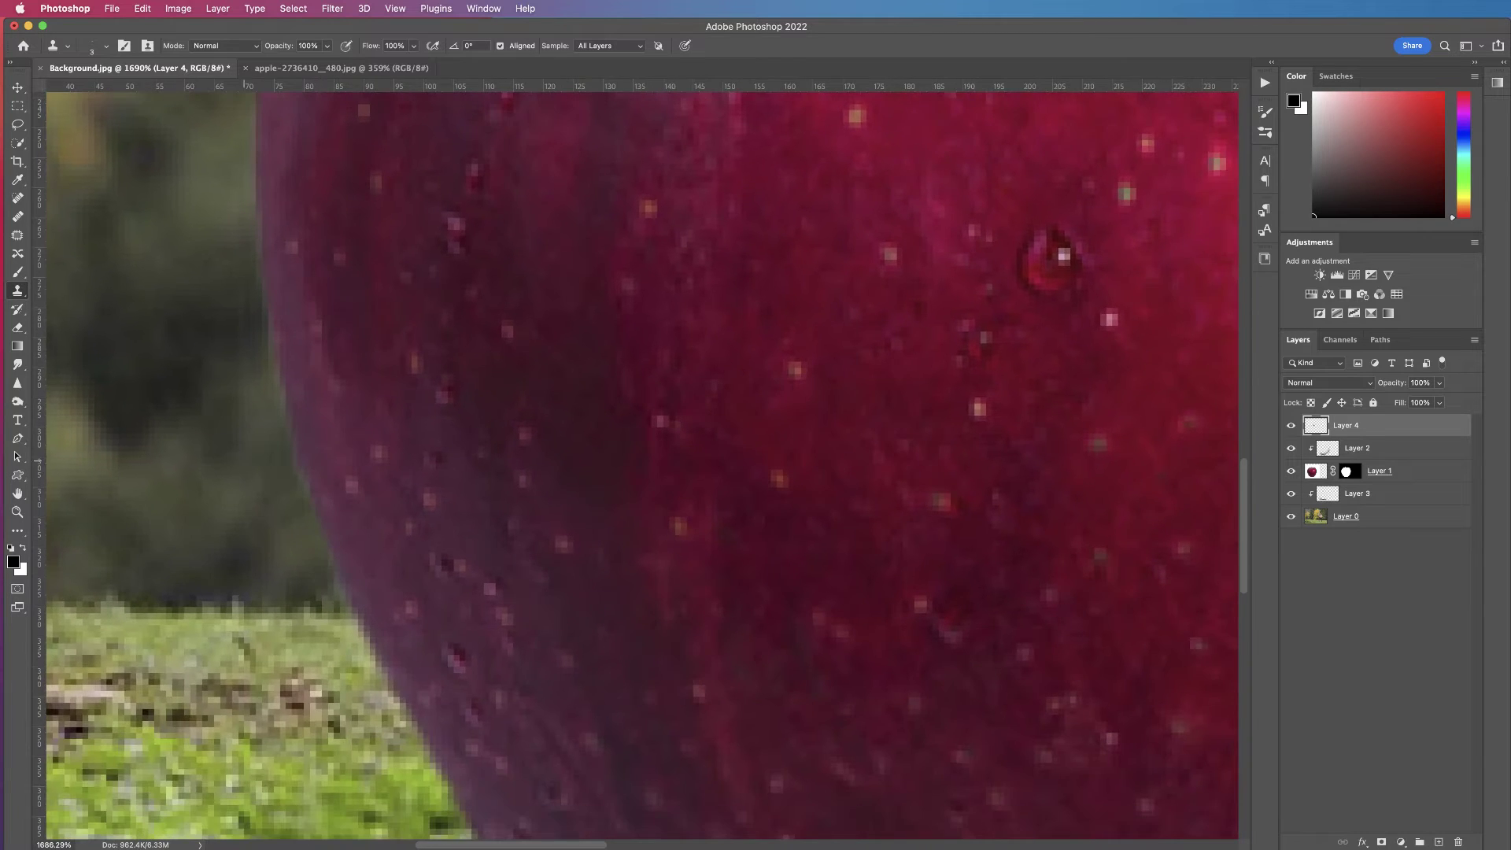
scroll(294, 592, down, 10)
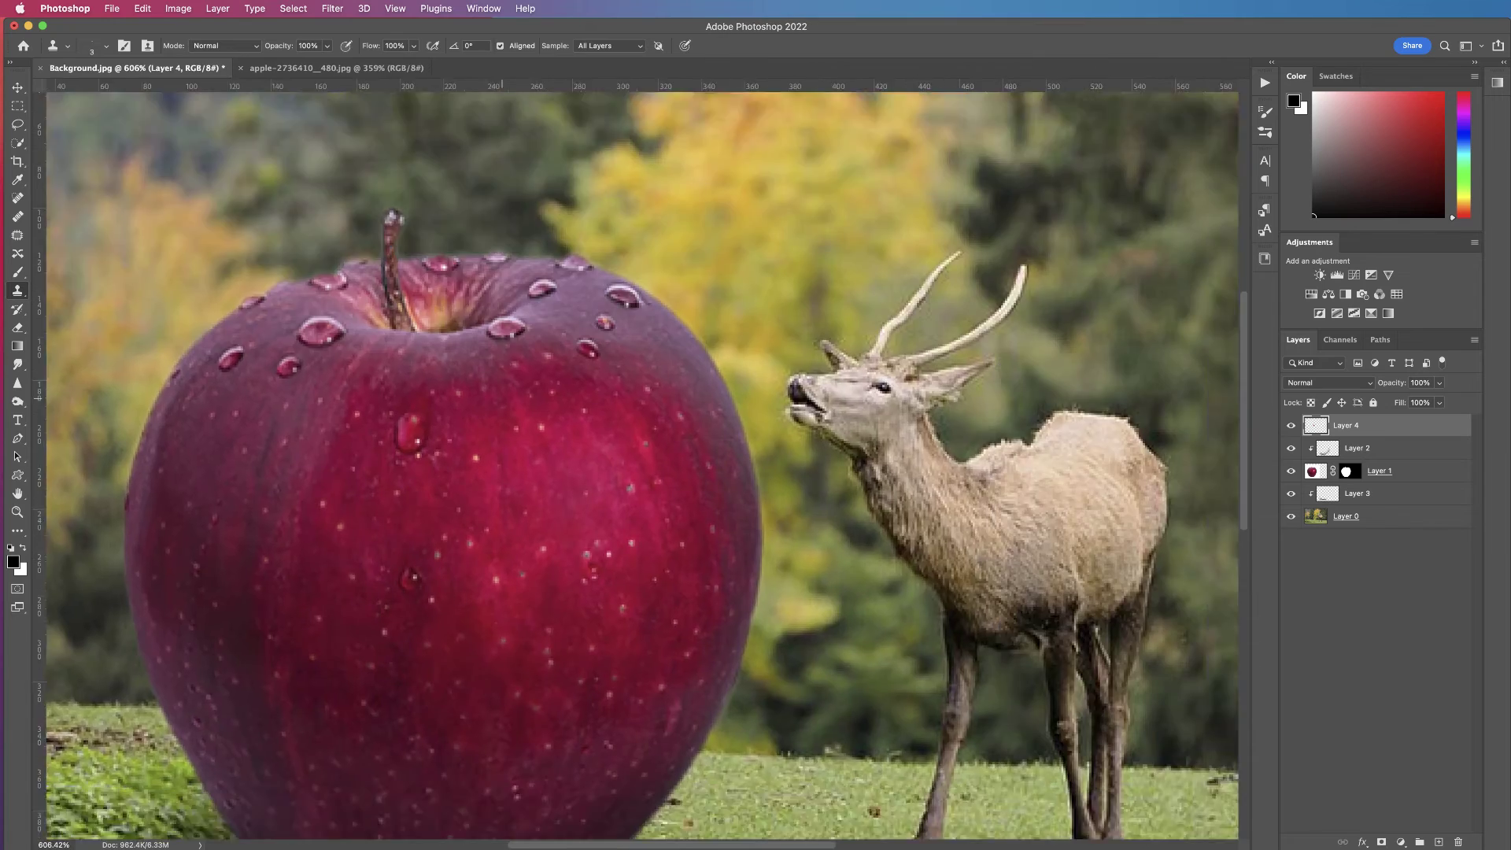
scroll(728, 643, up, 10)
scroll(729, 643, down, 8)
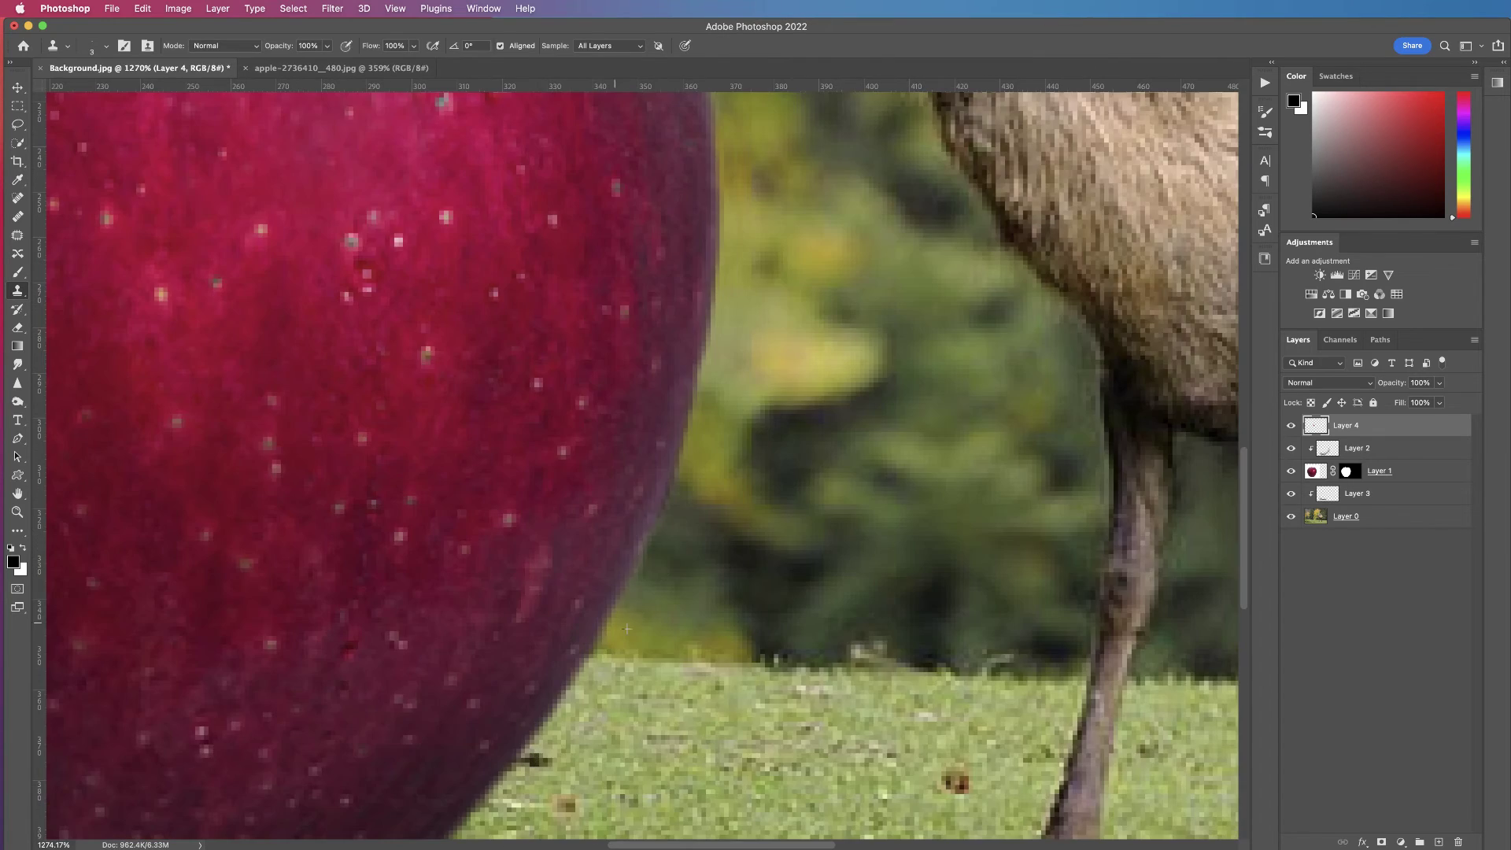
scroll(607, 443, up, 5)
scroll(607, 443, up, 8)
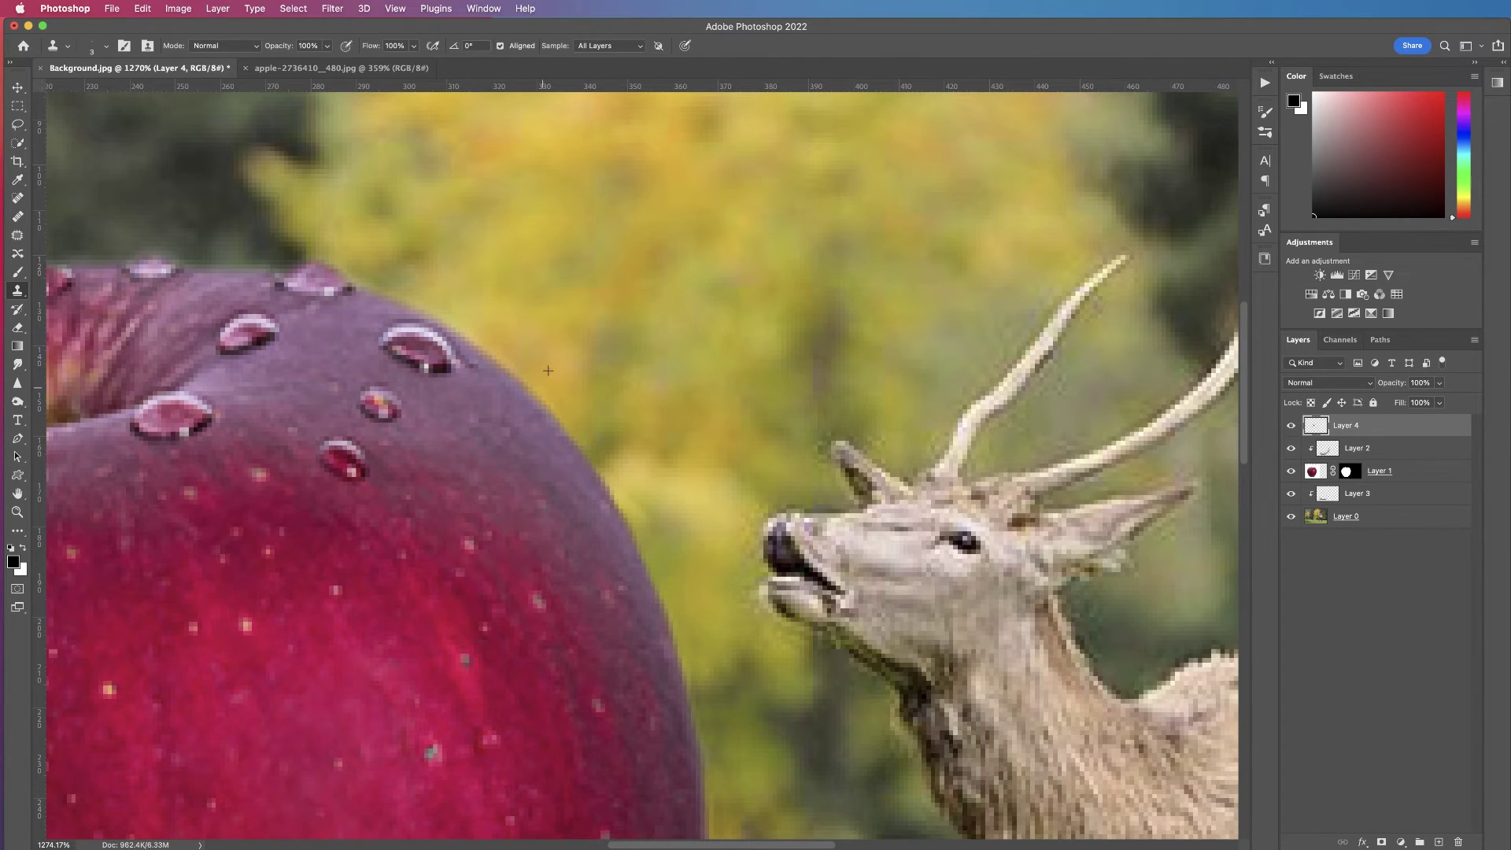
scroll(444, 297, down, 5)
scroll(464, 430, up, 6)
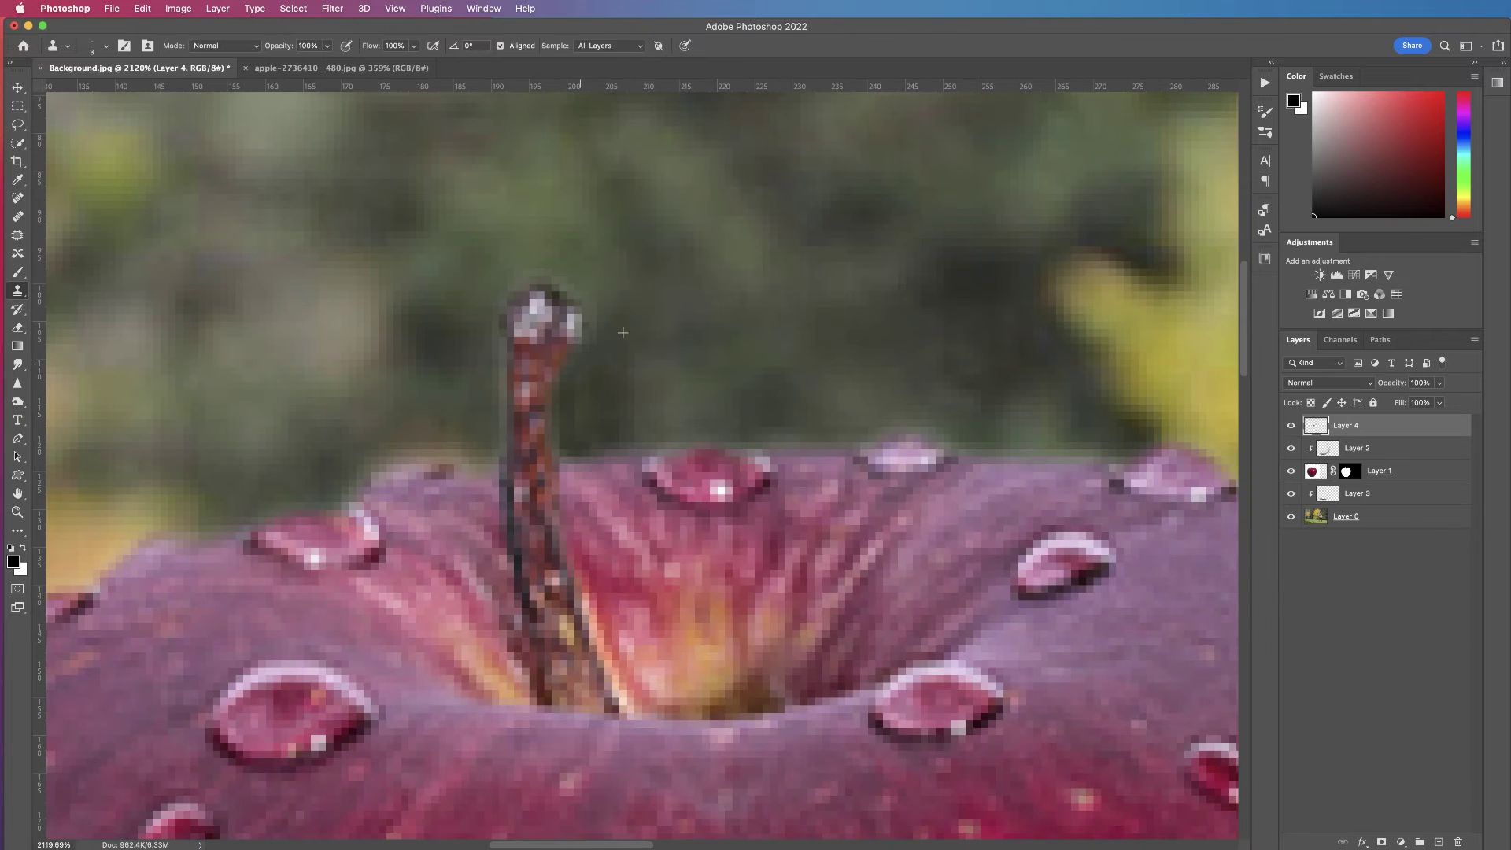
scroll(464, 430, down, 6)
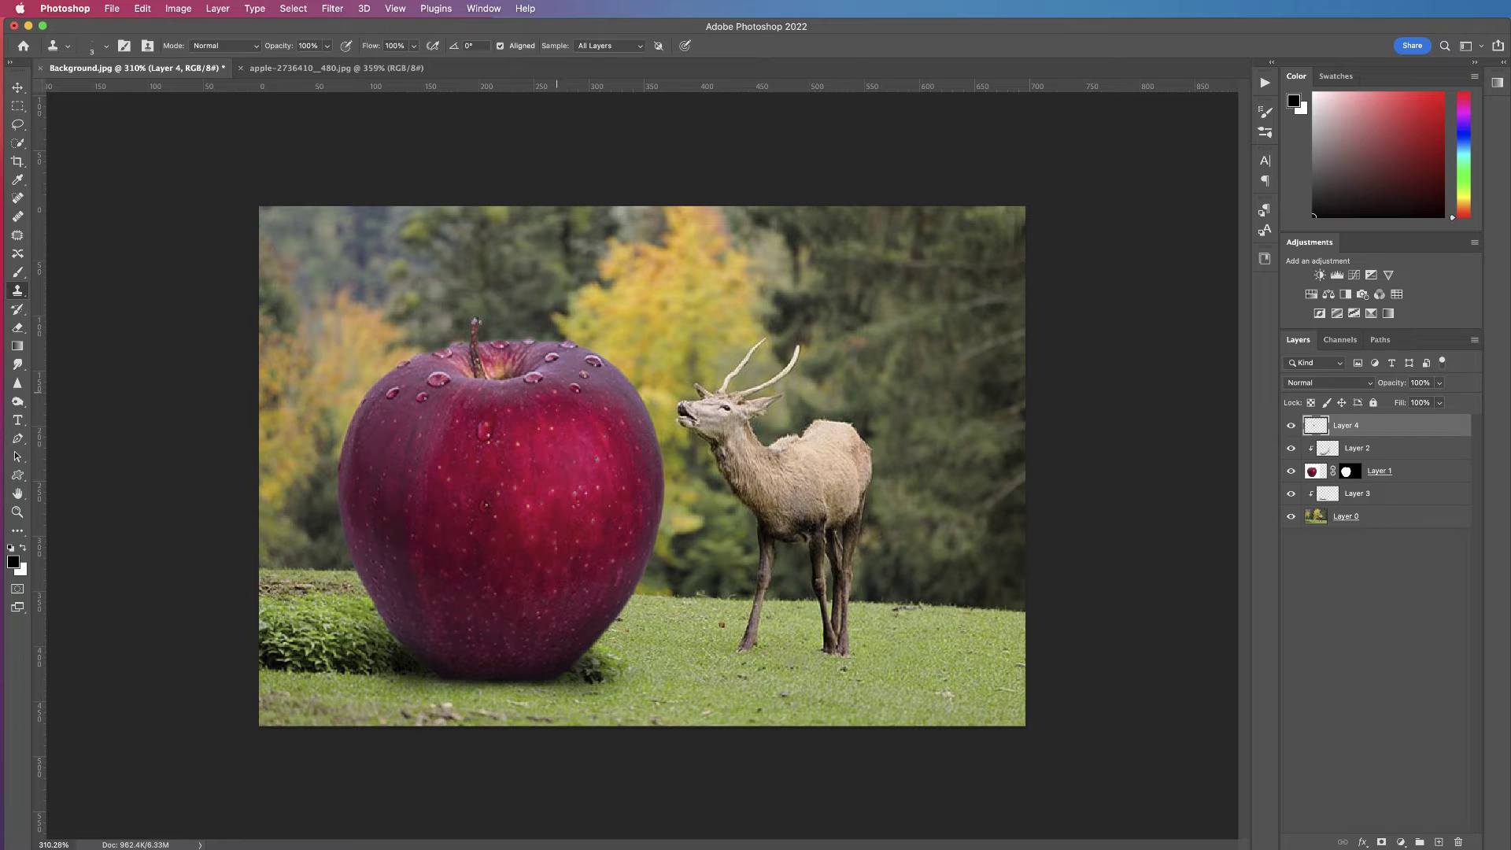
Step: Add a Black & White adjustment layer with default settings above all layers
click(1401, 842)
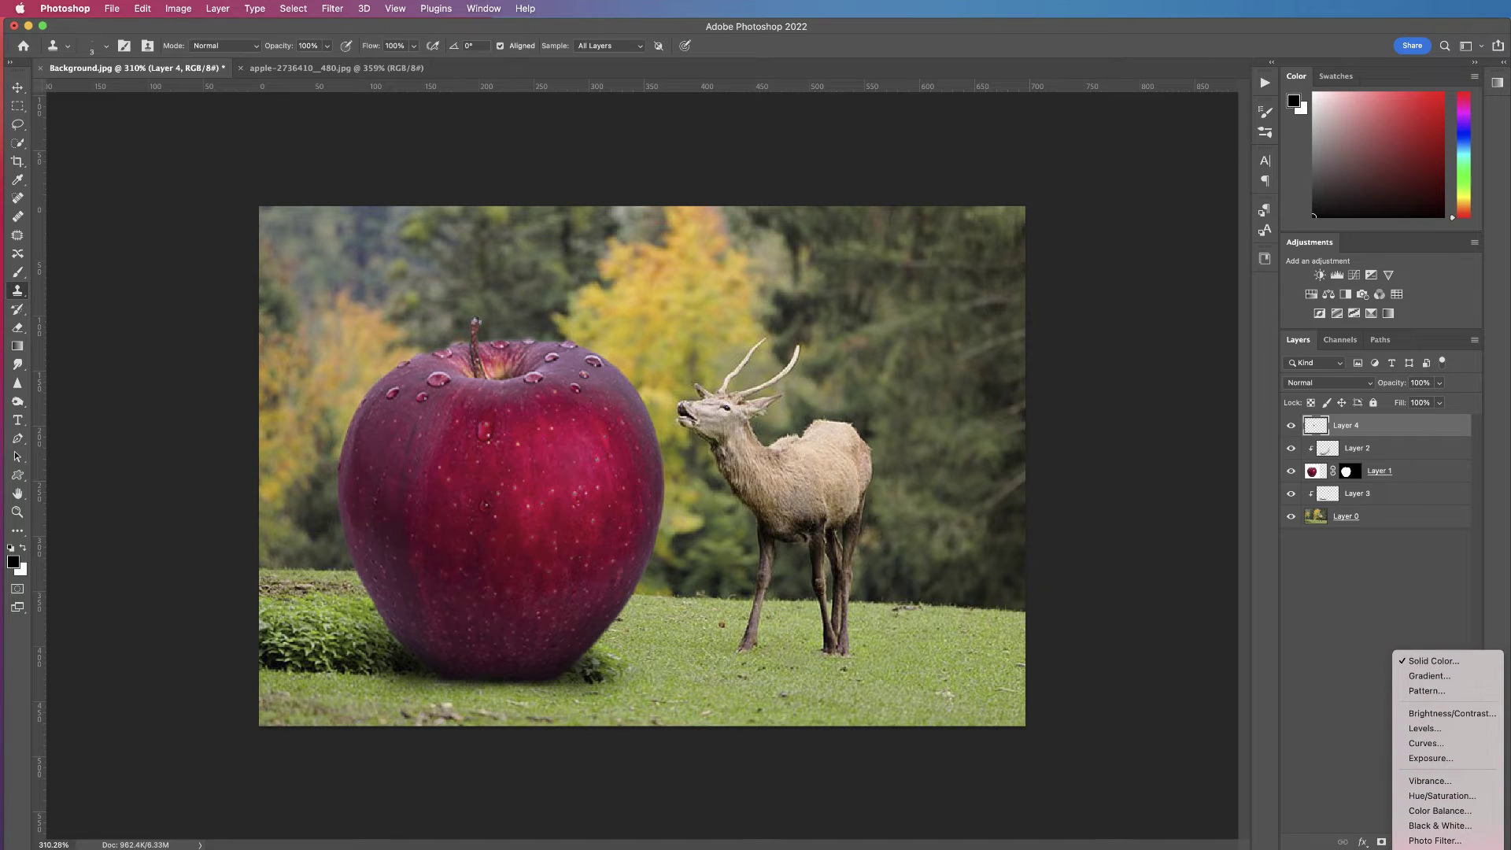
click(1422, 825)
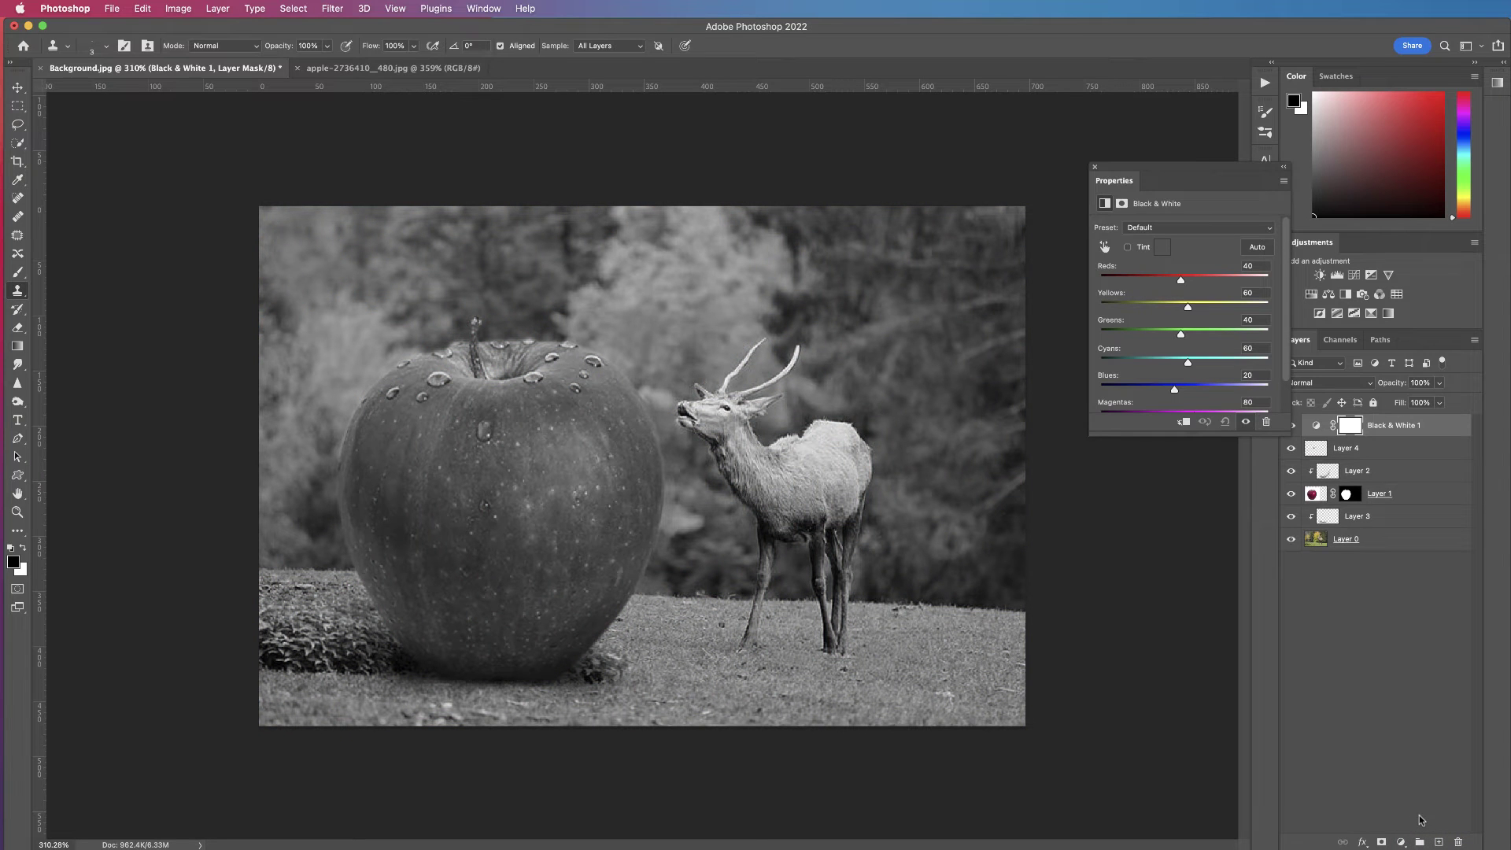
click(1095, 168)
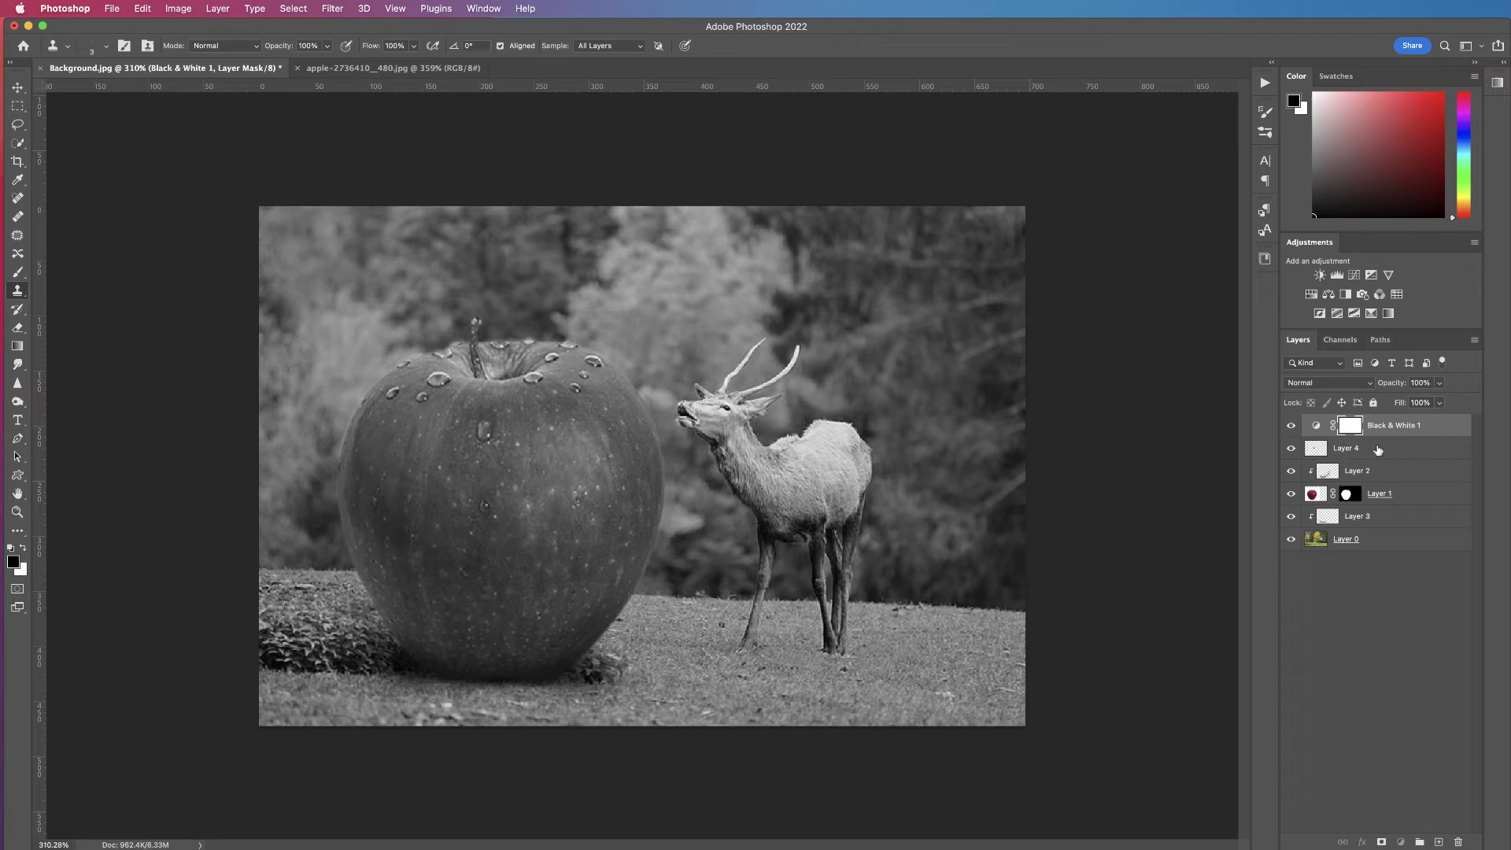
Step: Add a Curves adjustment layer directly above Layer 4, beneath the Black & White adjustment
click(1378, 449)
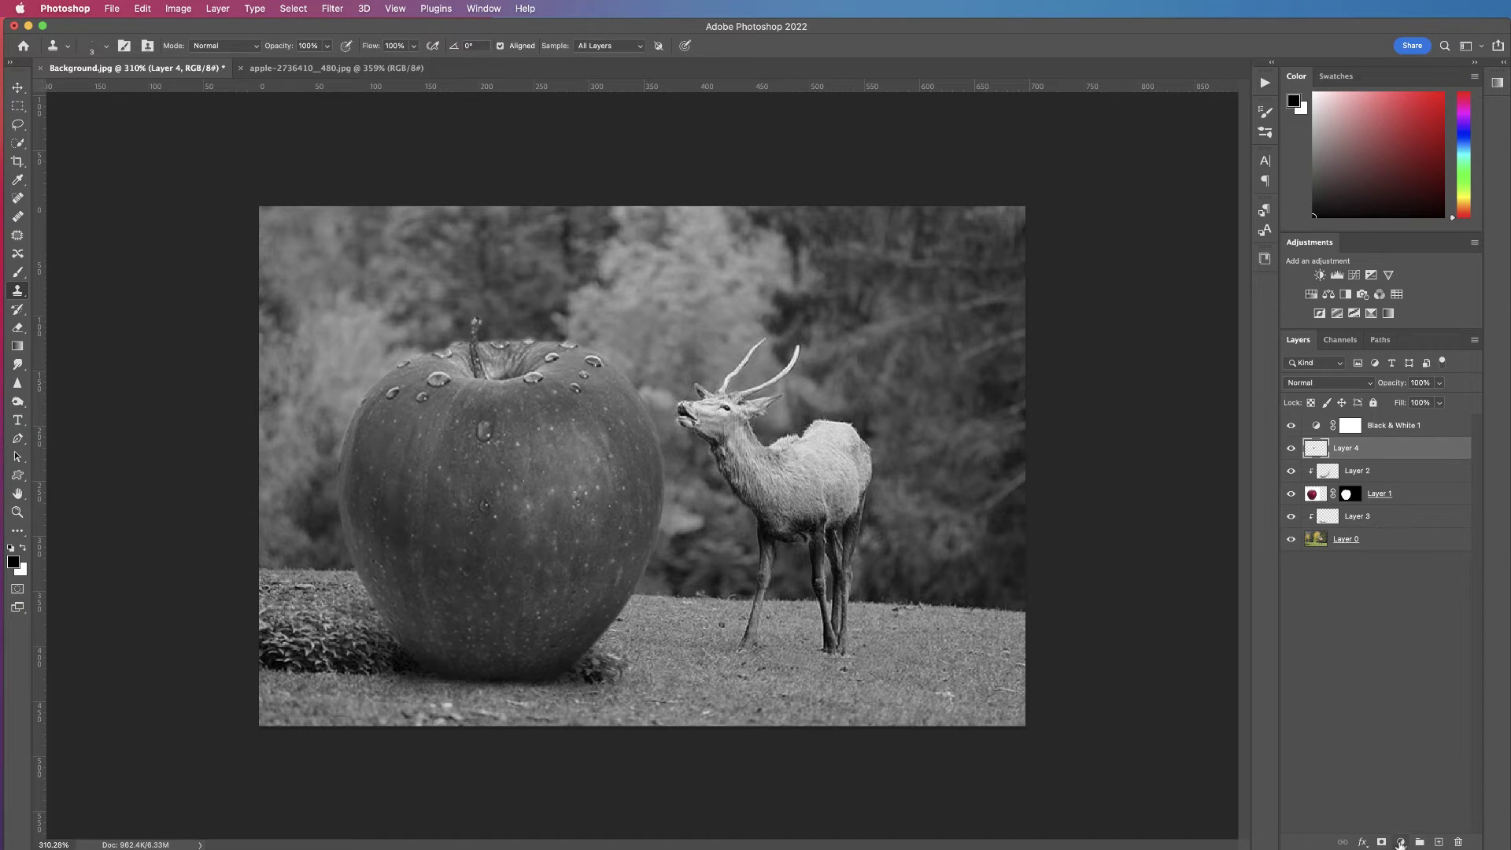
click(1400, 843)
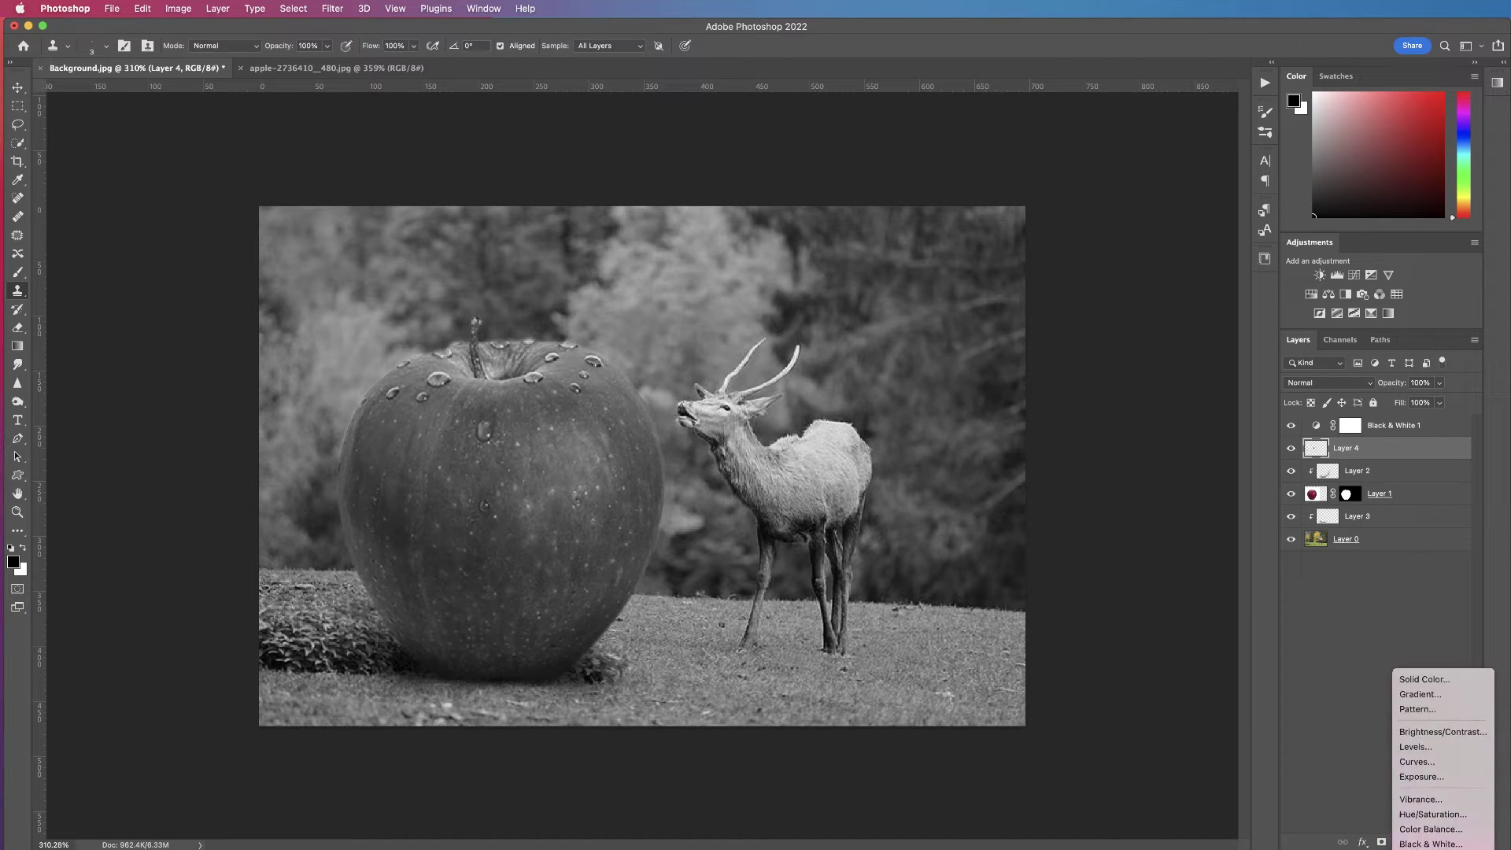
click(1418, 761)
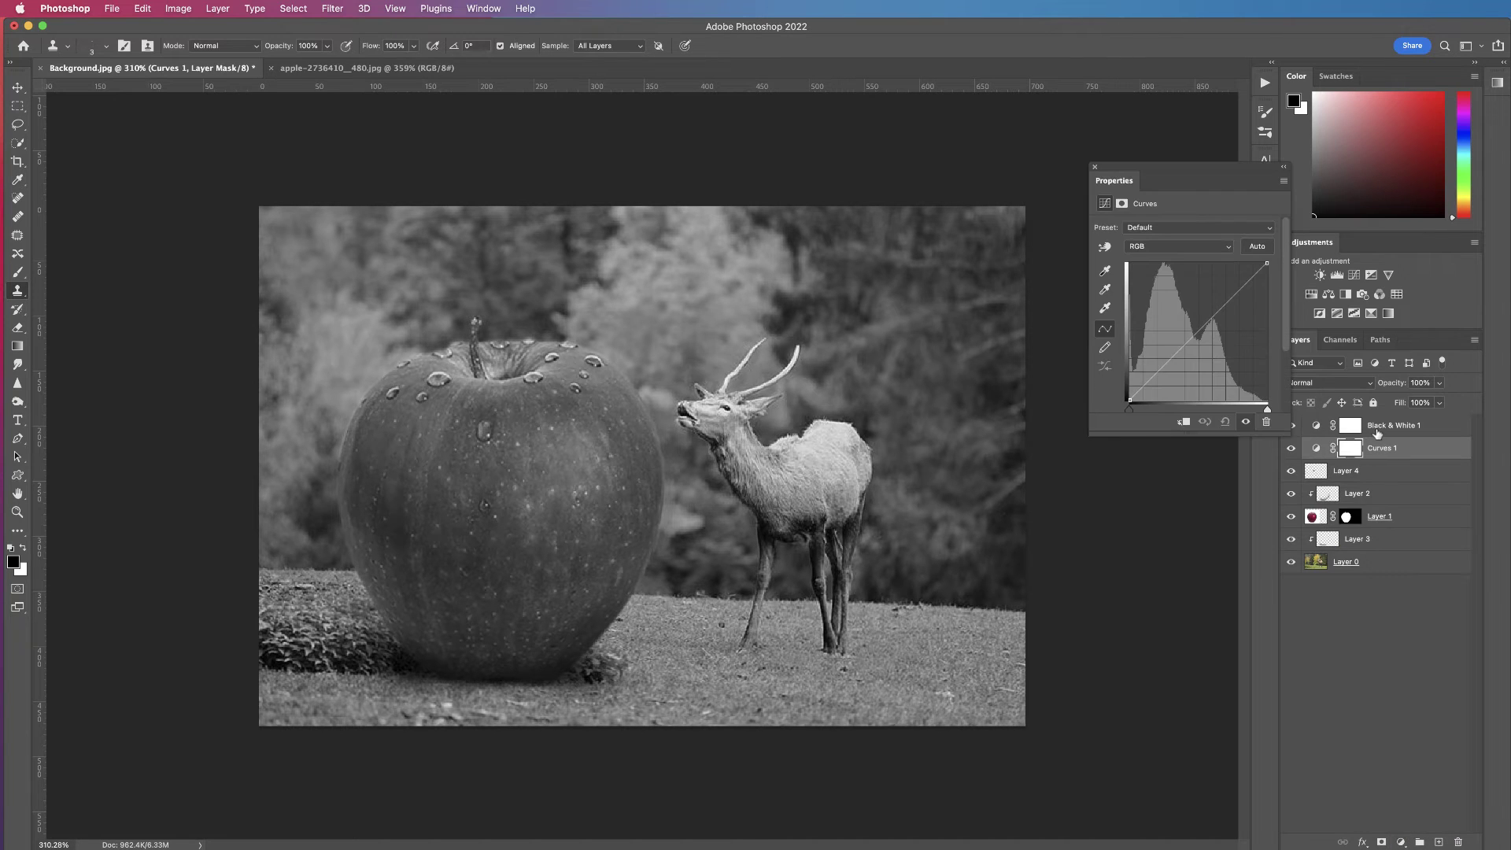
Step: Place shadow, midtone and highlight points on the RGB curve and pull the shadow point down to darken the shadows
click(1156, 373)
click(1196, 335)
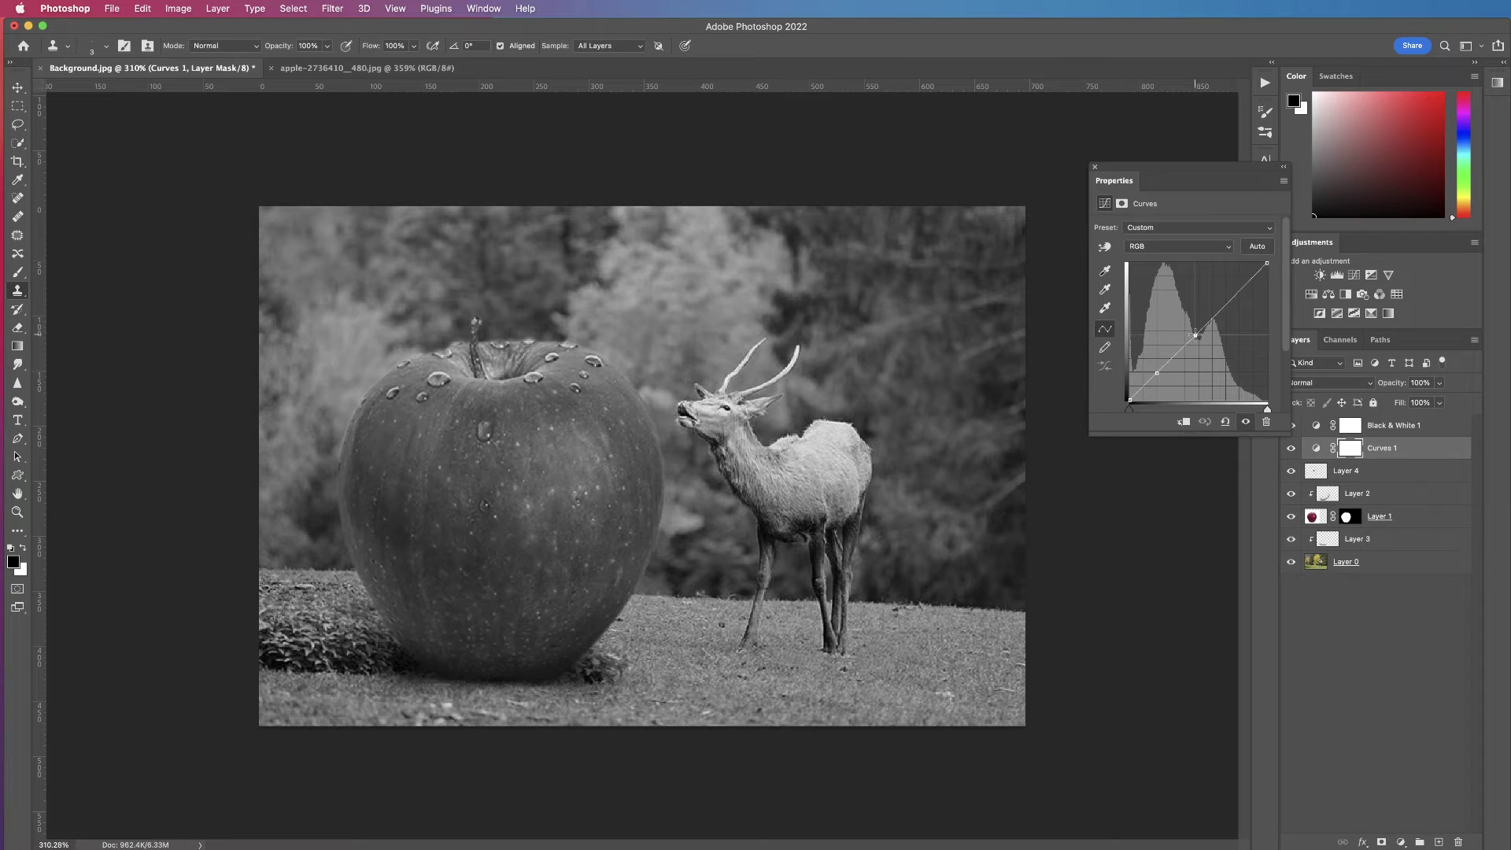
click(1236, 294)
click(1157, 374)
drag(1158, 374, 1165, 384)
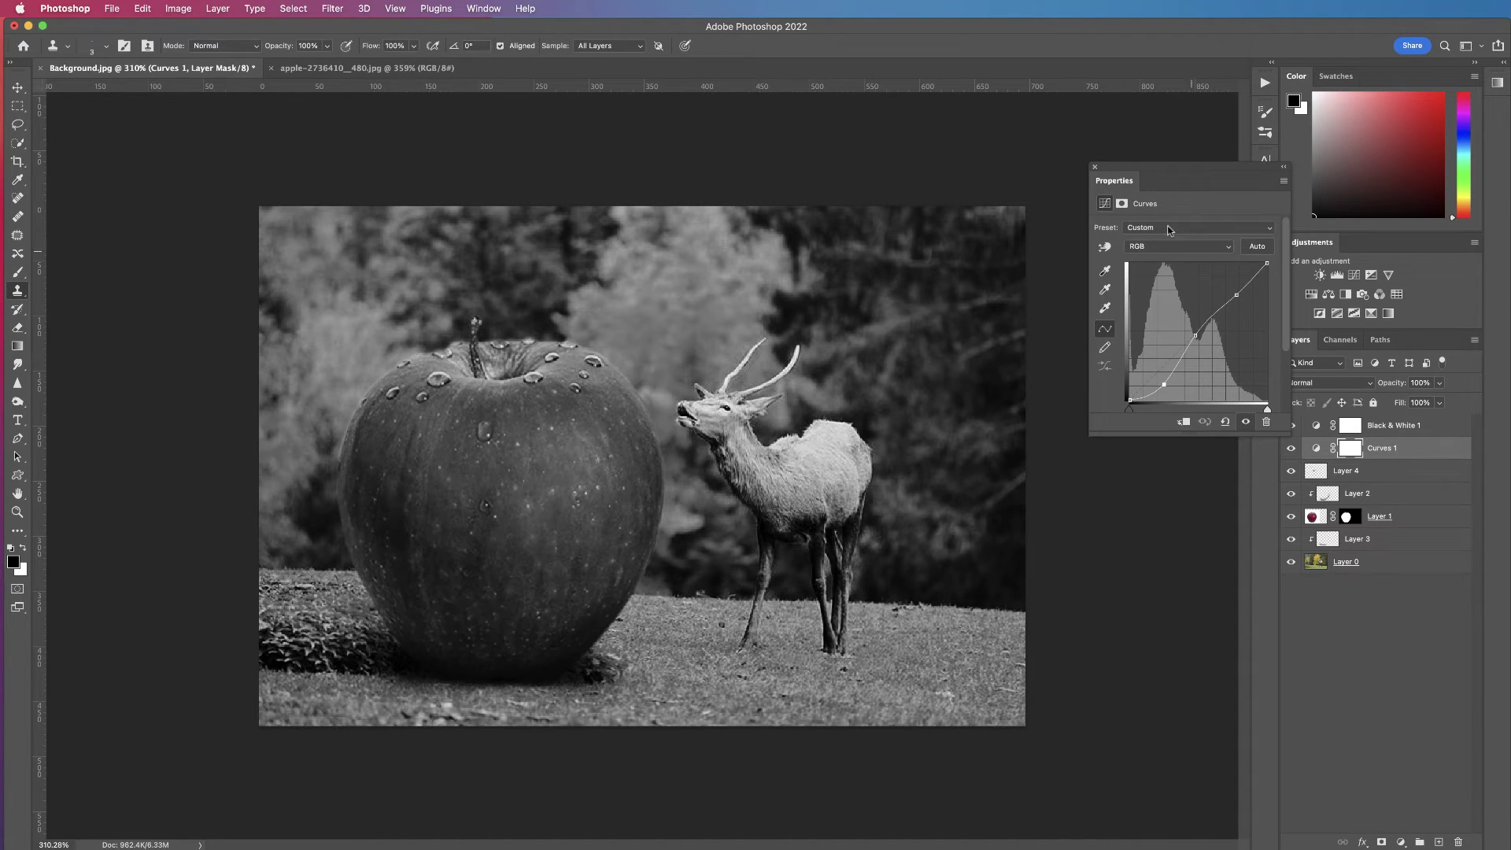
click(1095, 167)
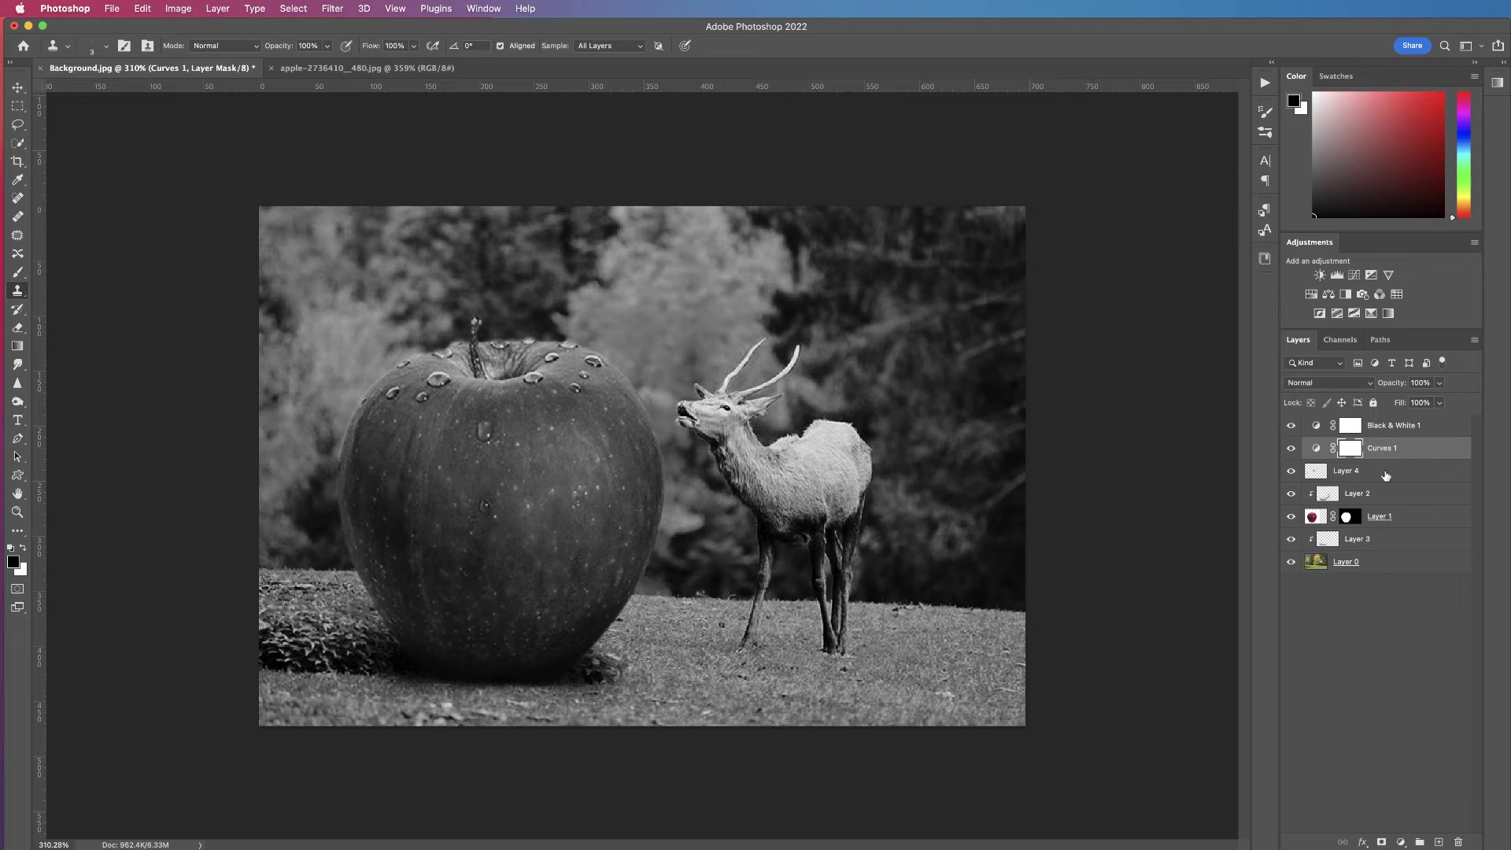
Step: Group Layers 1, 2 and 4 together and clip the Curves 1 adjustment to that group
click(1420, 520)
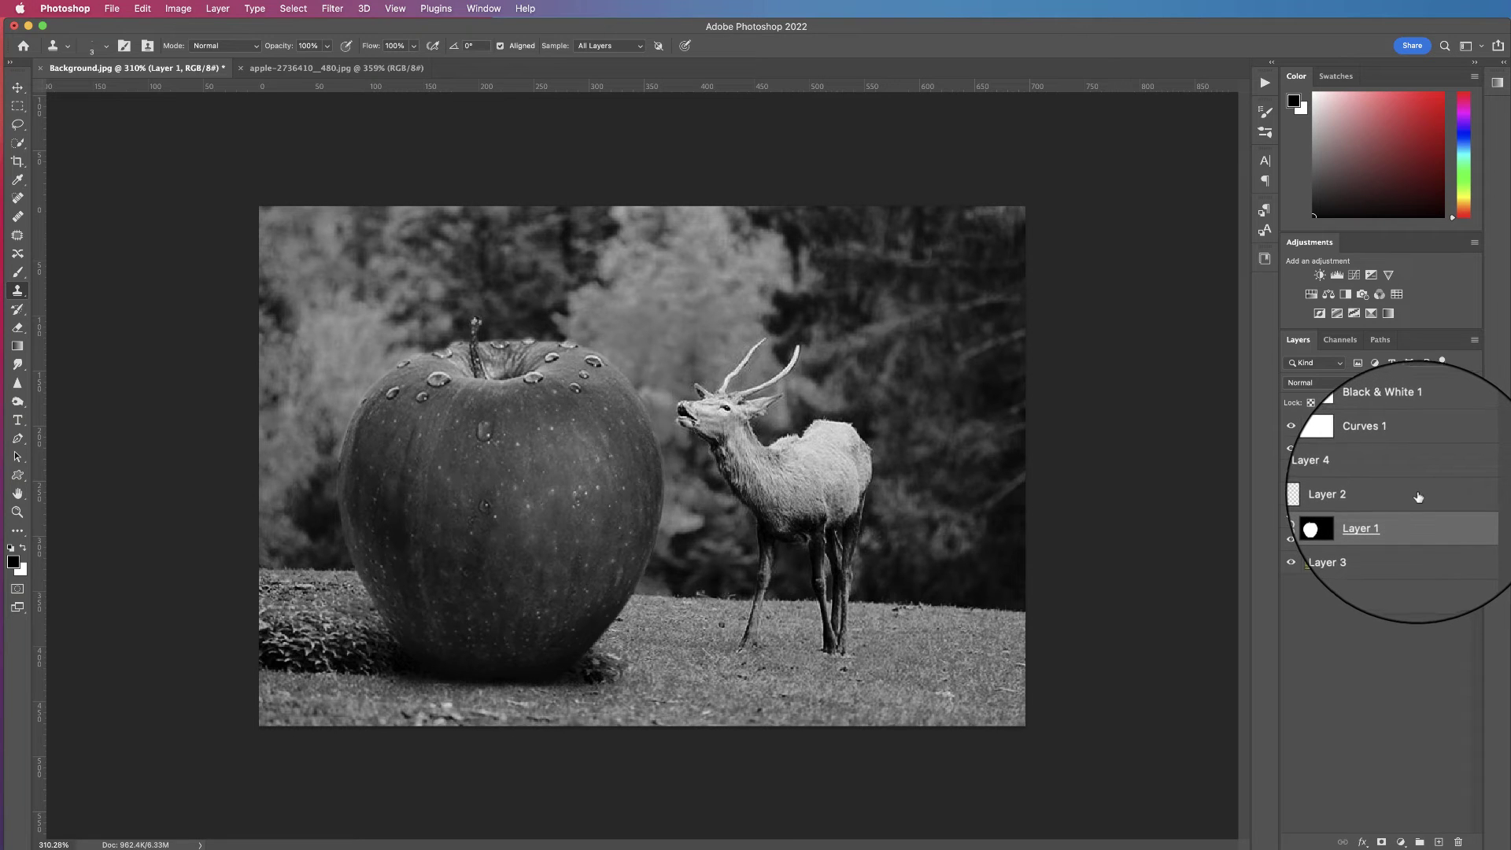
shift+click(1419, 496)
shift+click(1415, 476)
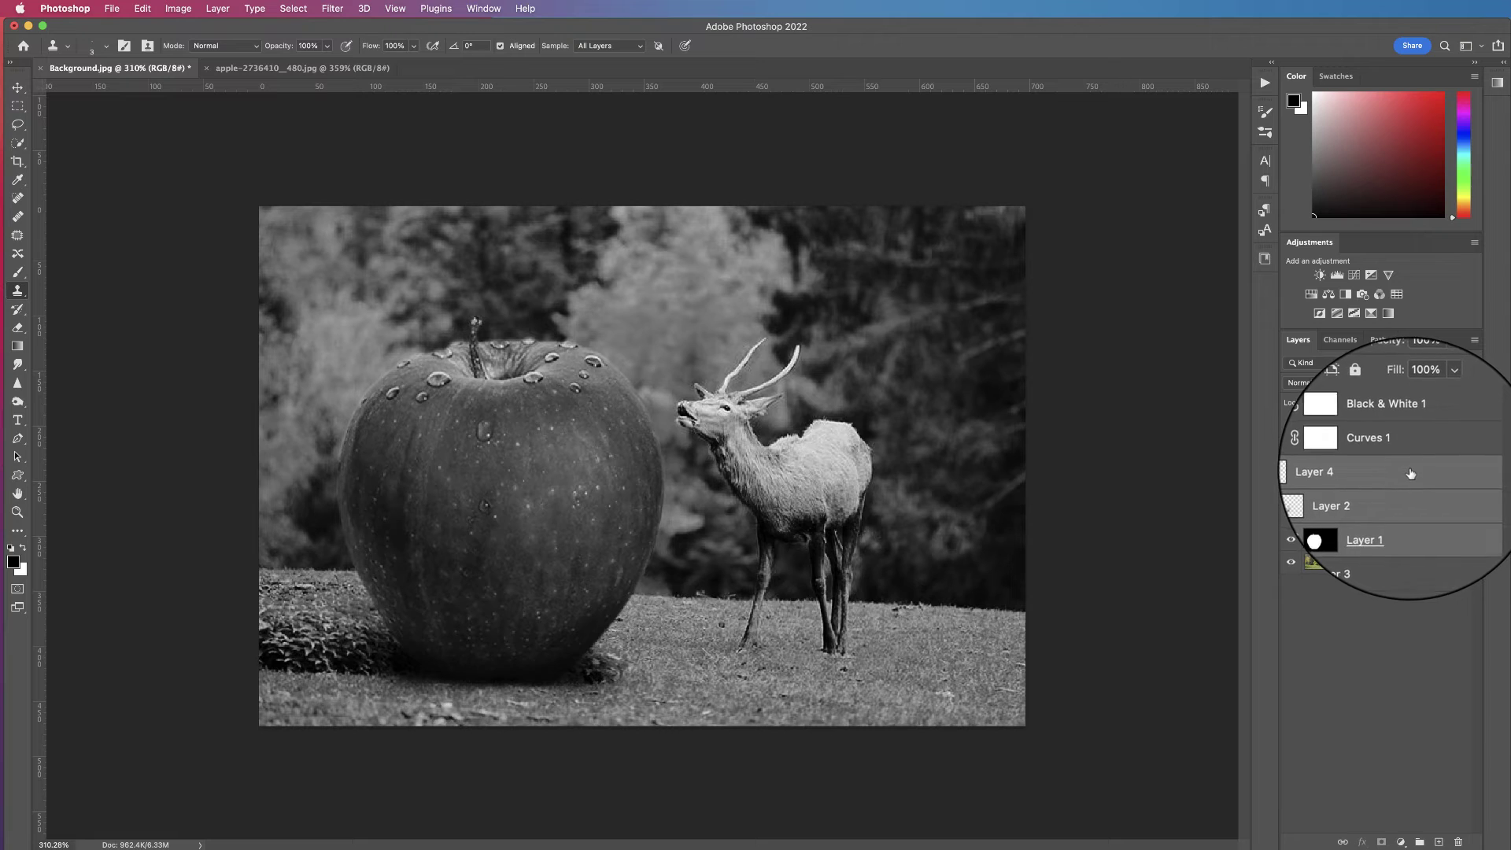
key(super+g)
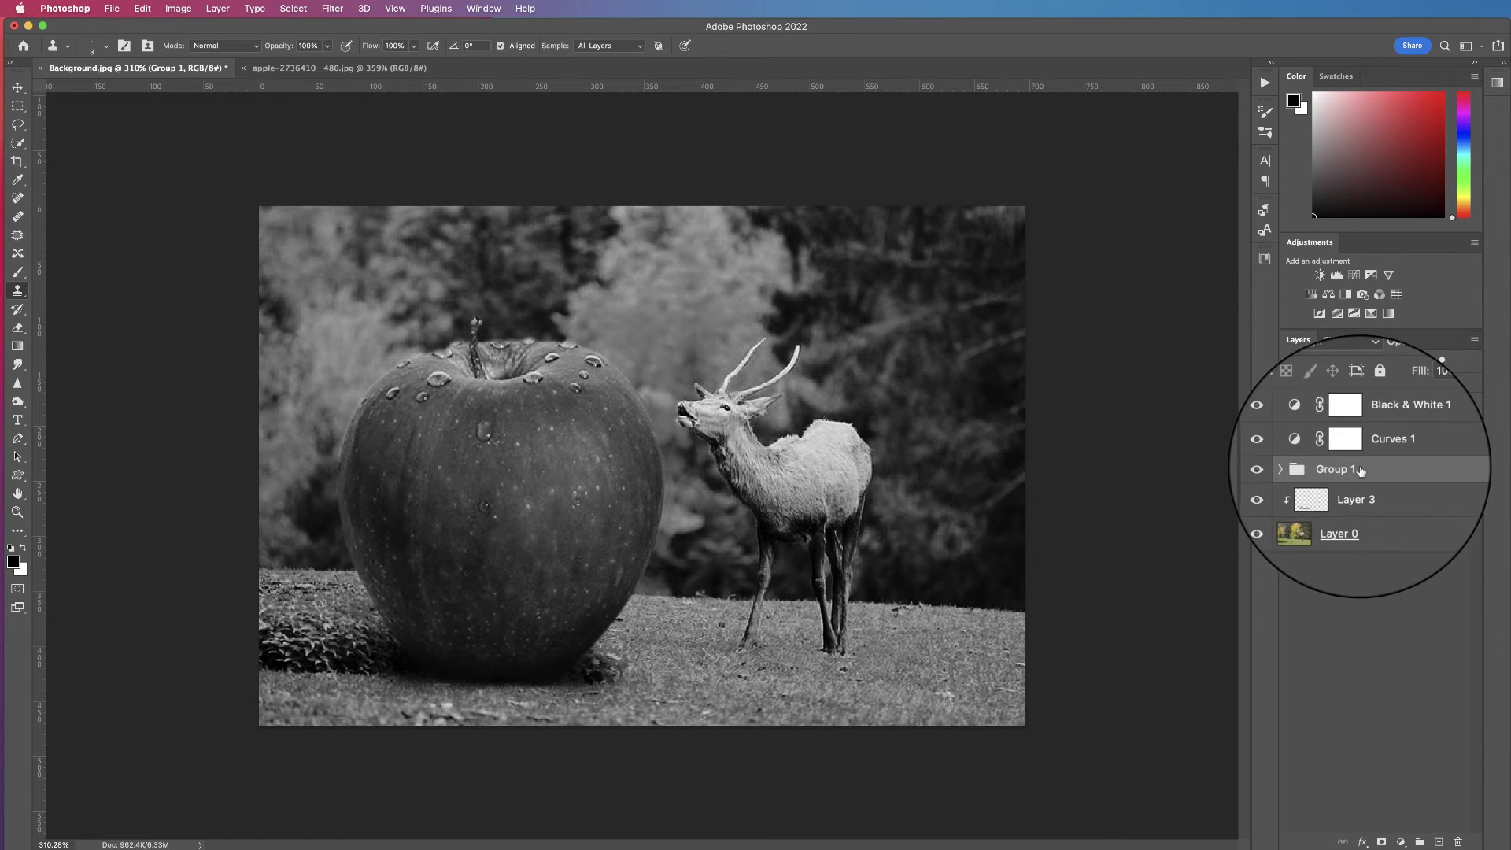
click(1397, 450)
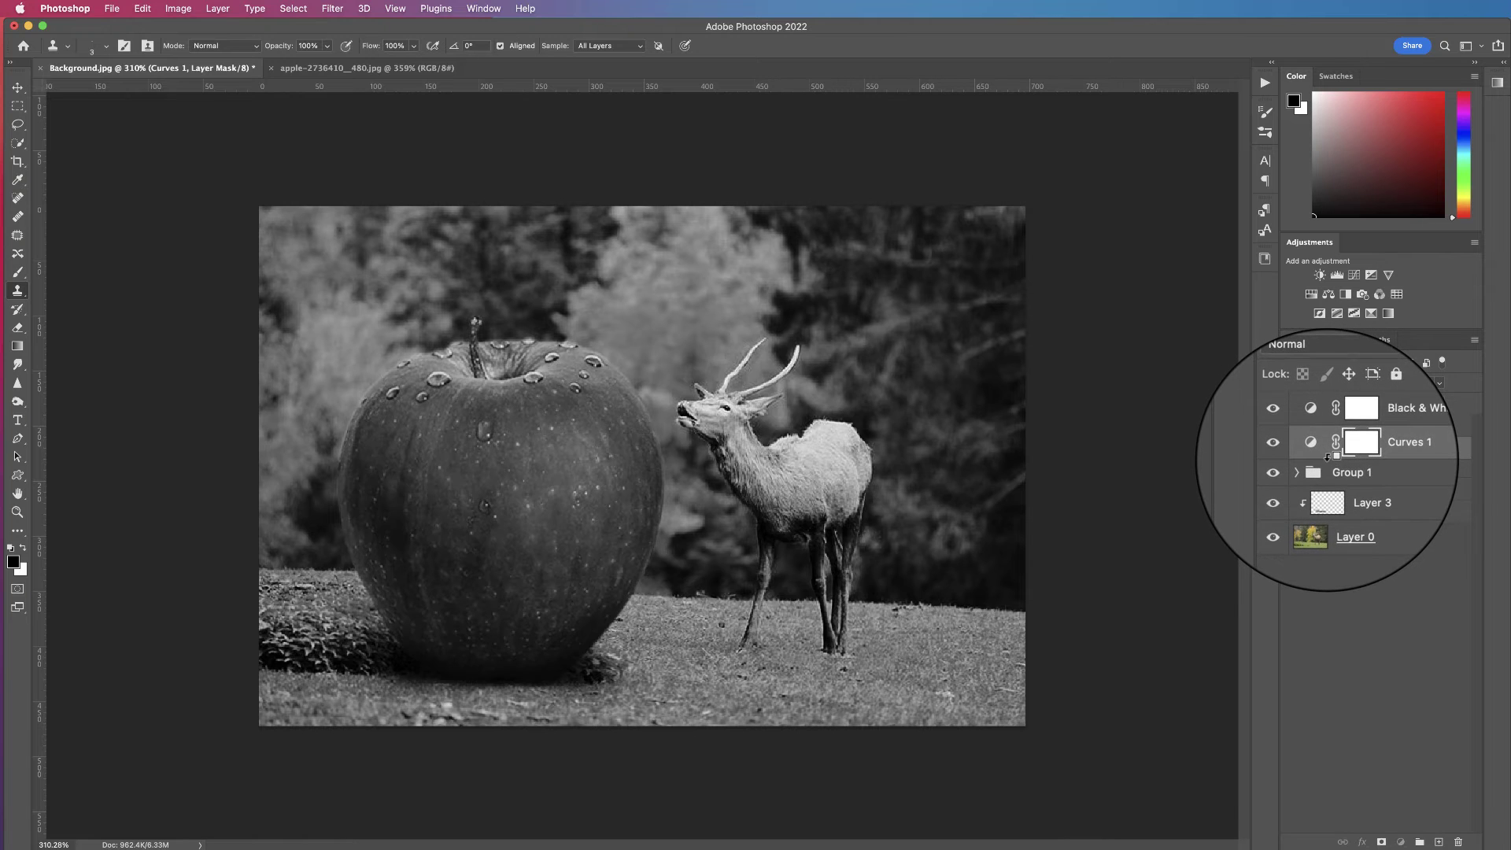
alt+click(1327, 456)
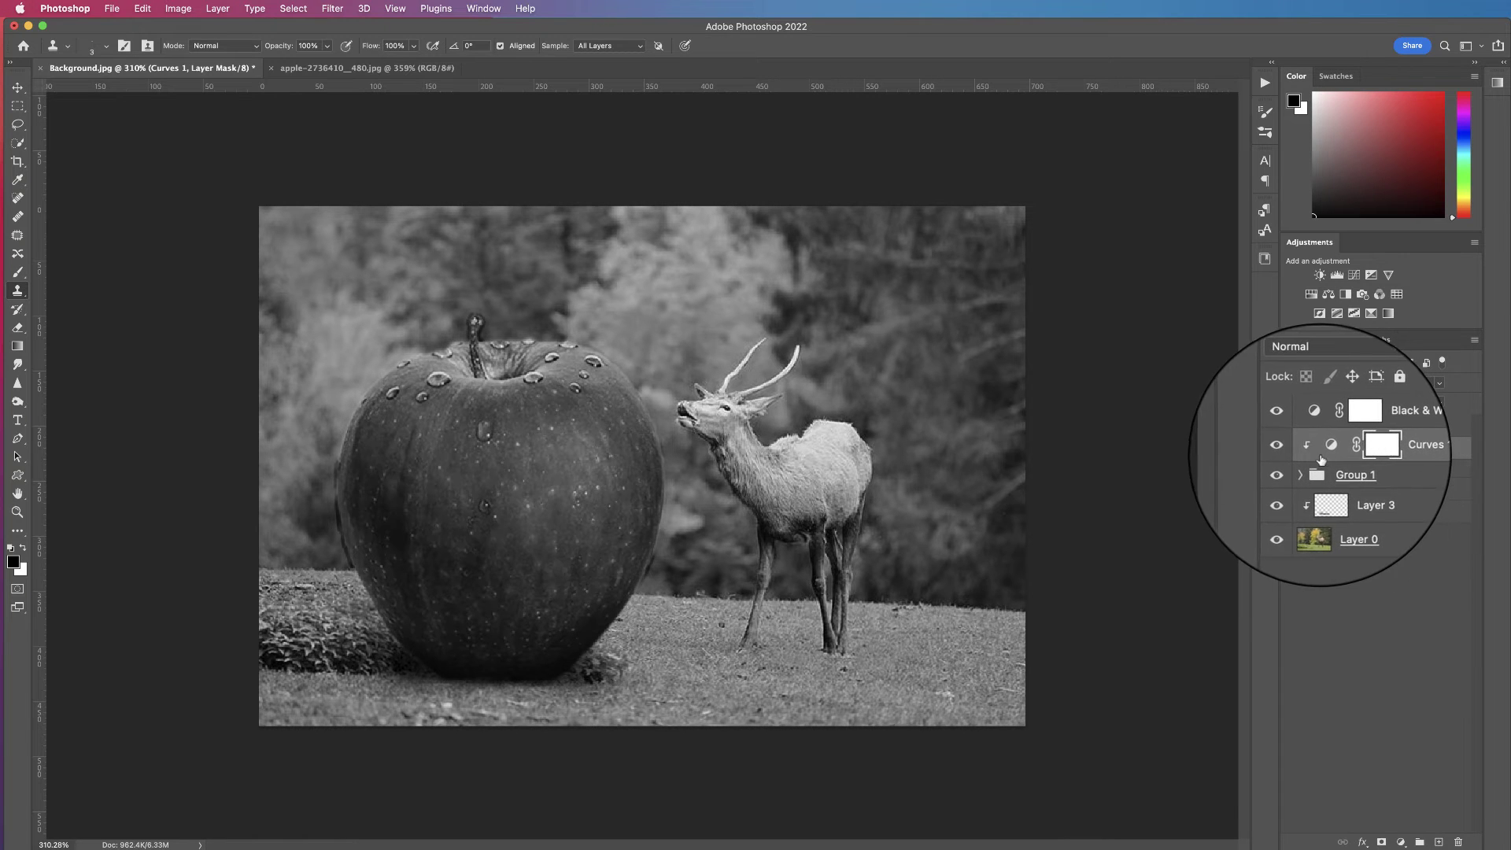
Step: Refine the apple's clipped RGB curve, keeping the shadow point low while raising the midtone and highlight points to brighten the apple
click(1328, 450)
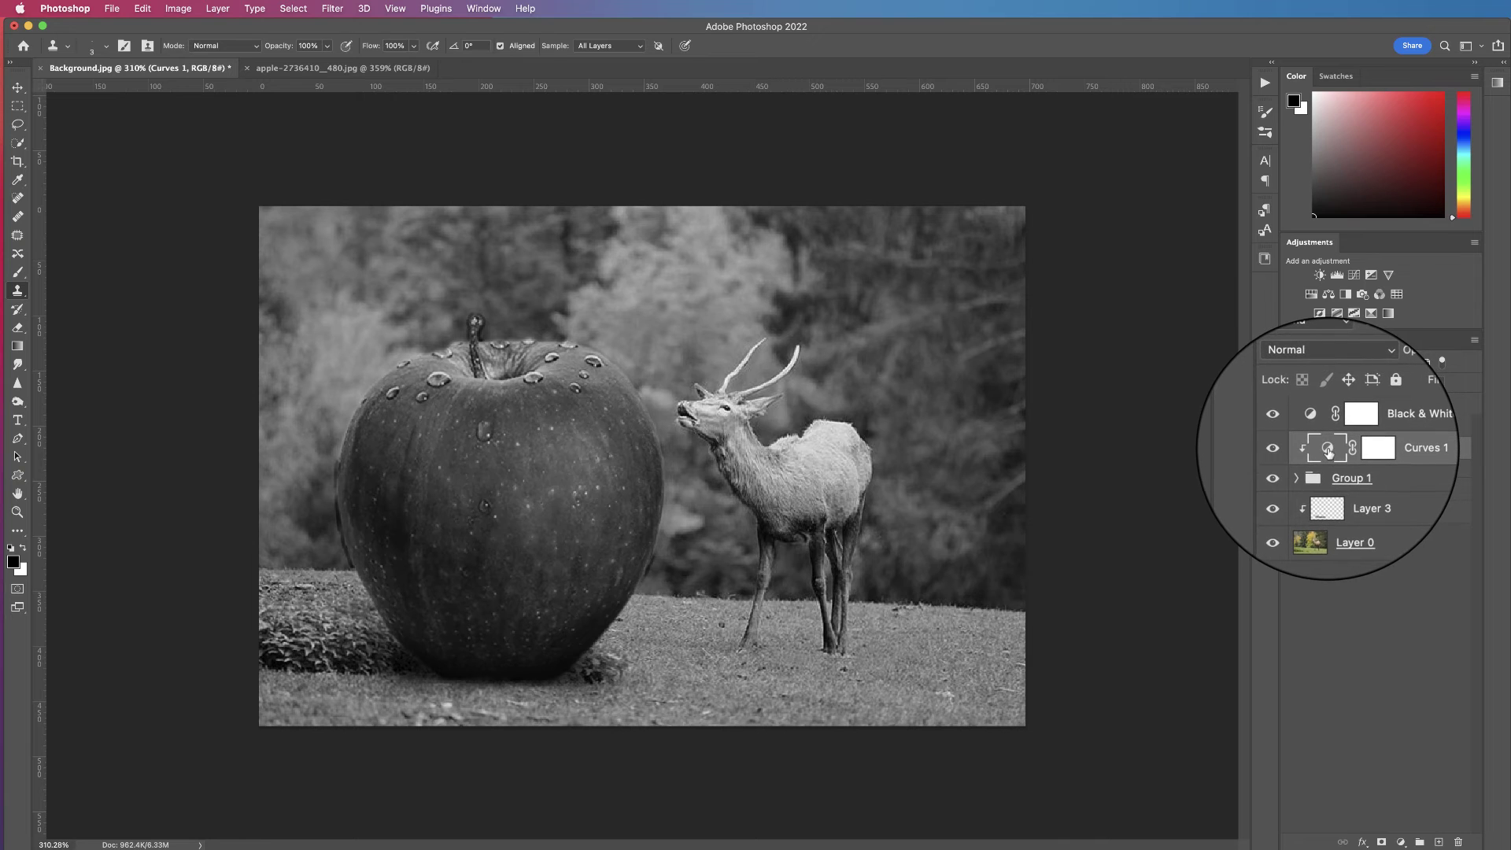
double_click(1328, 450)
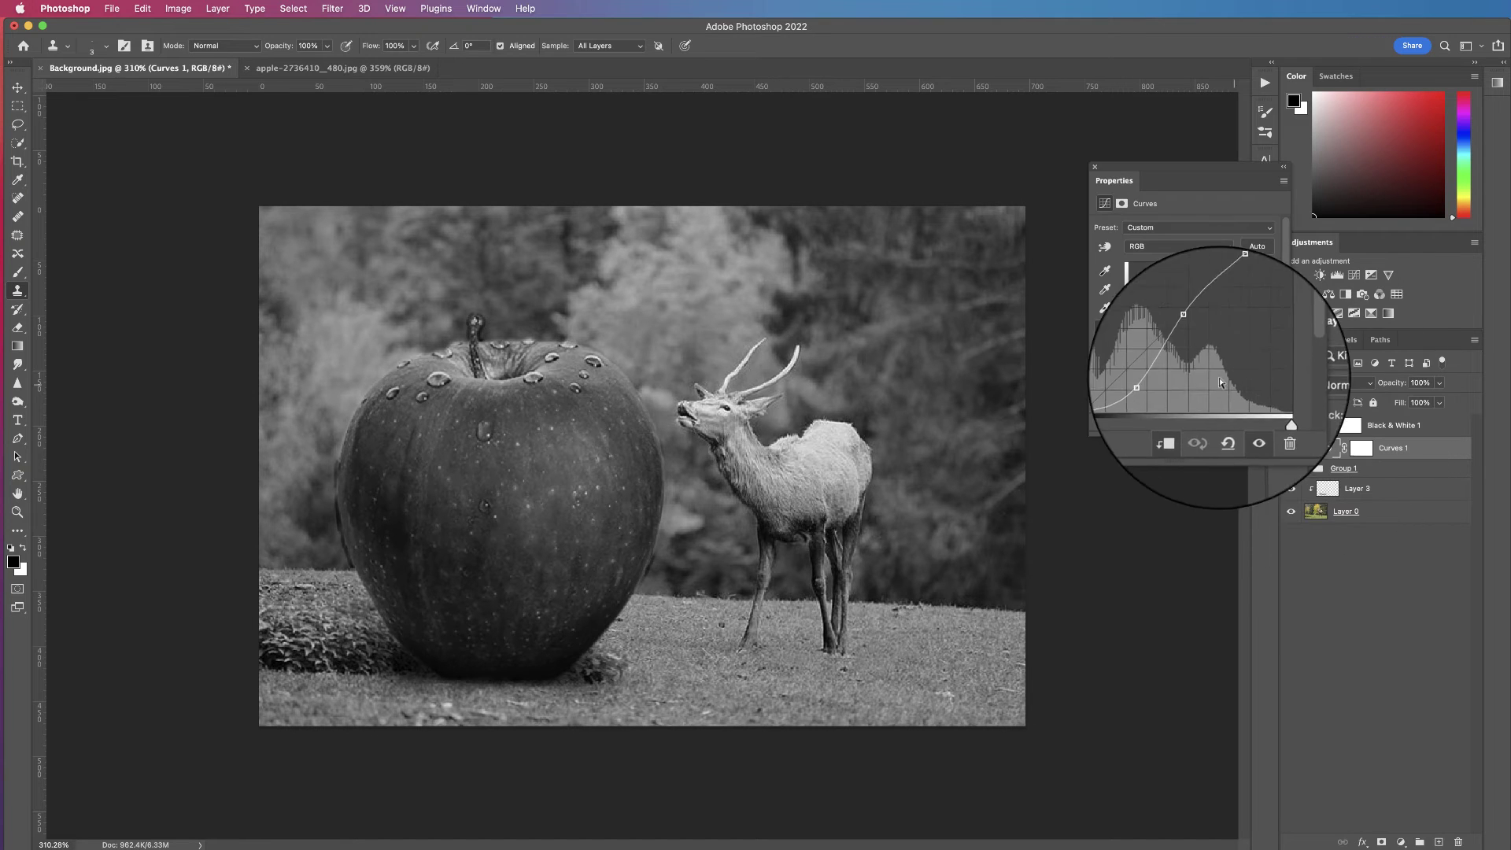
drag(1168, 382, 1158, 382)
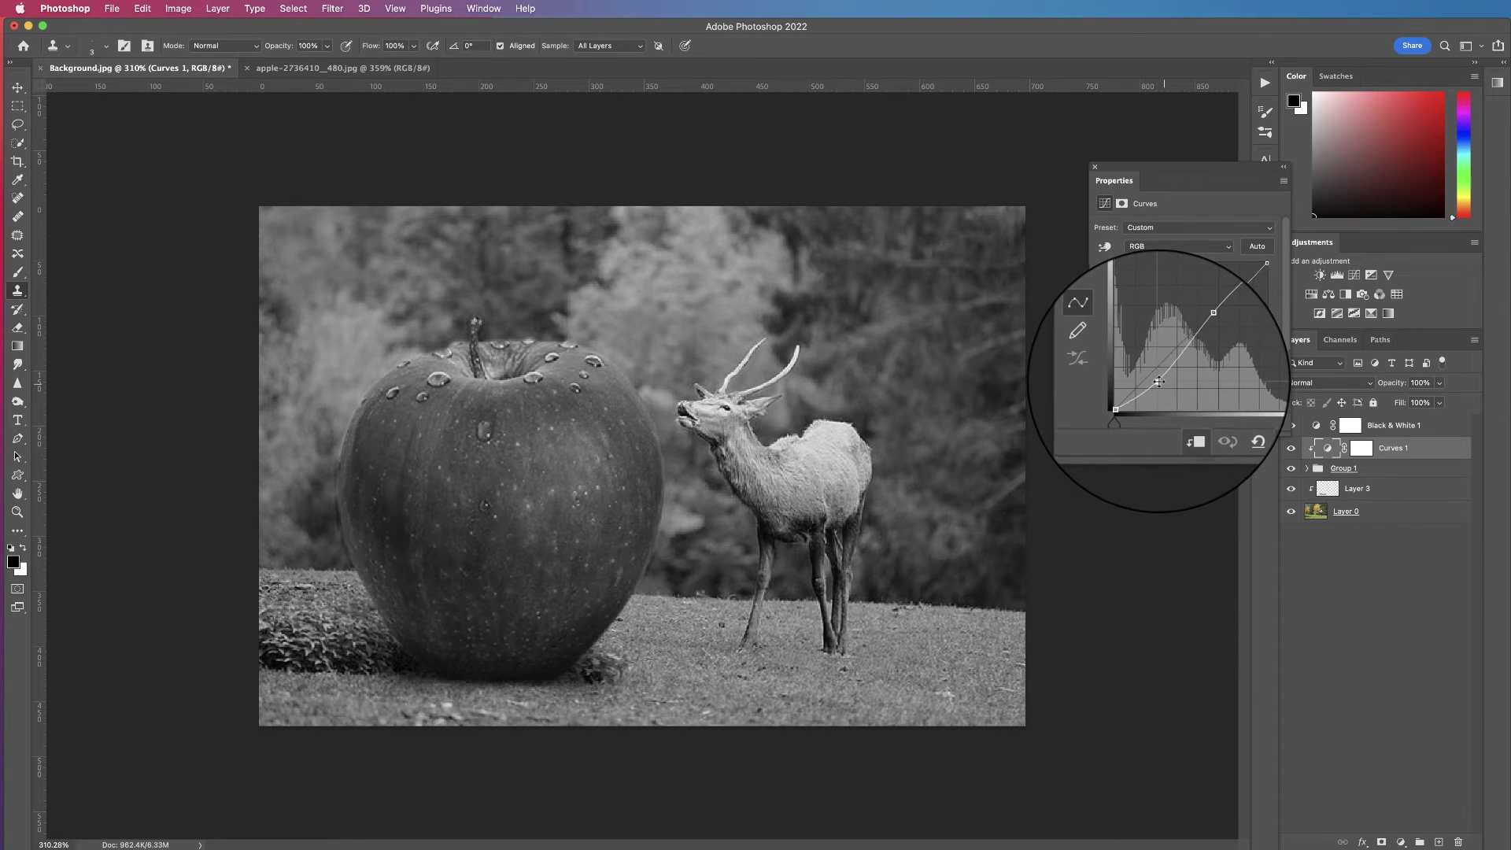
drag(1158, 382, 1160, 387)
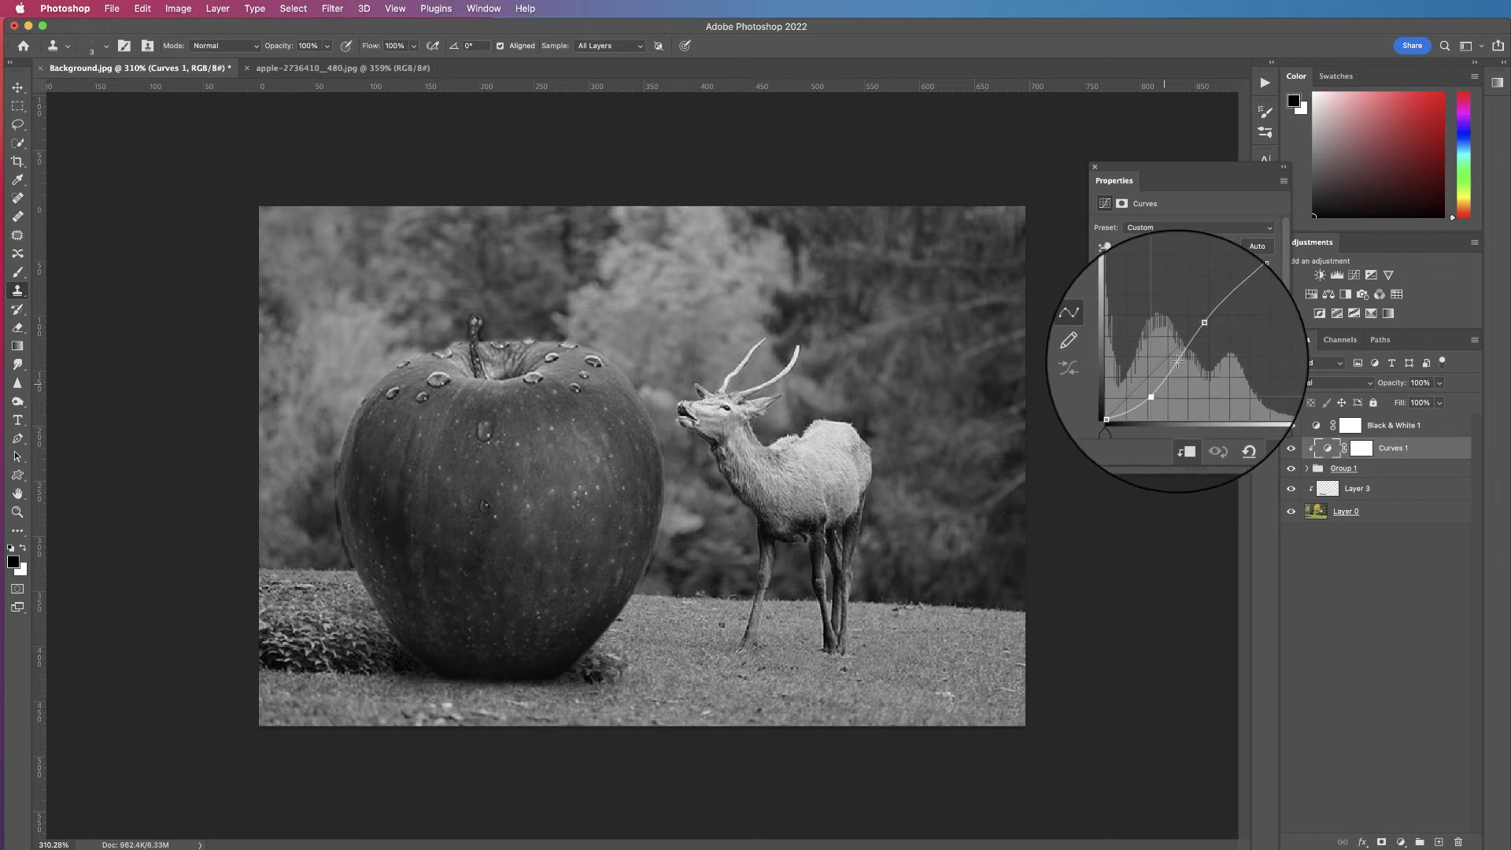
drag(1195, 336, 1182, 336)
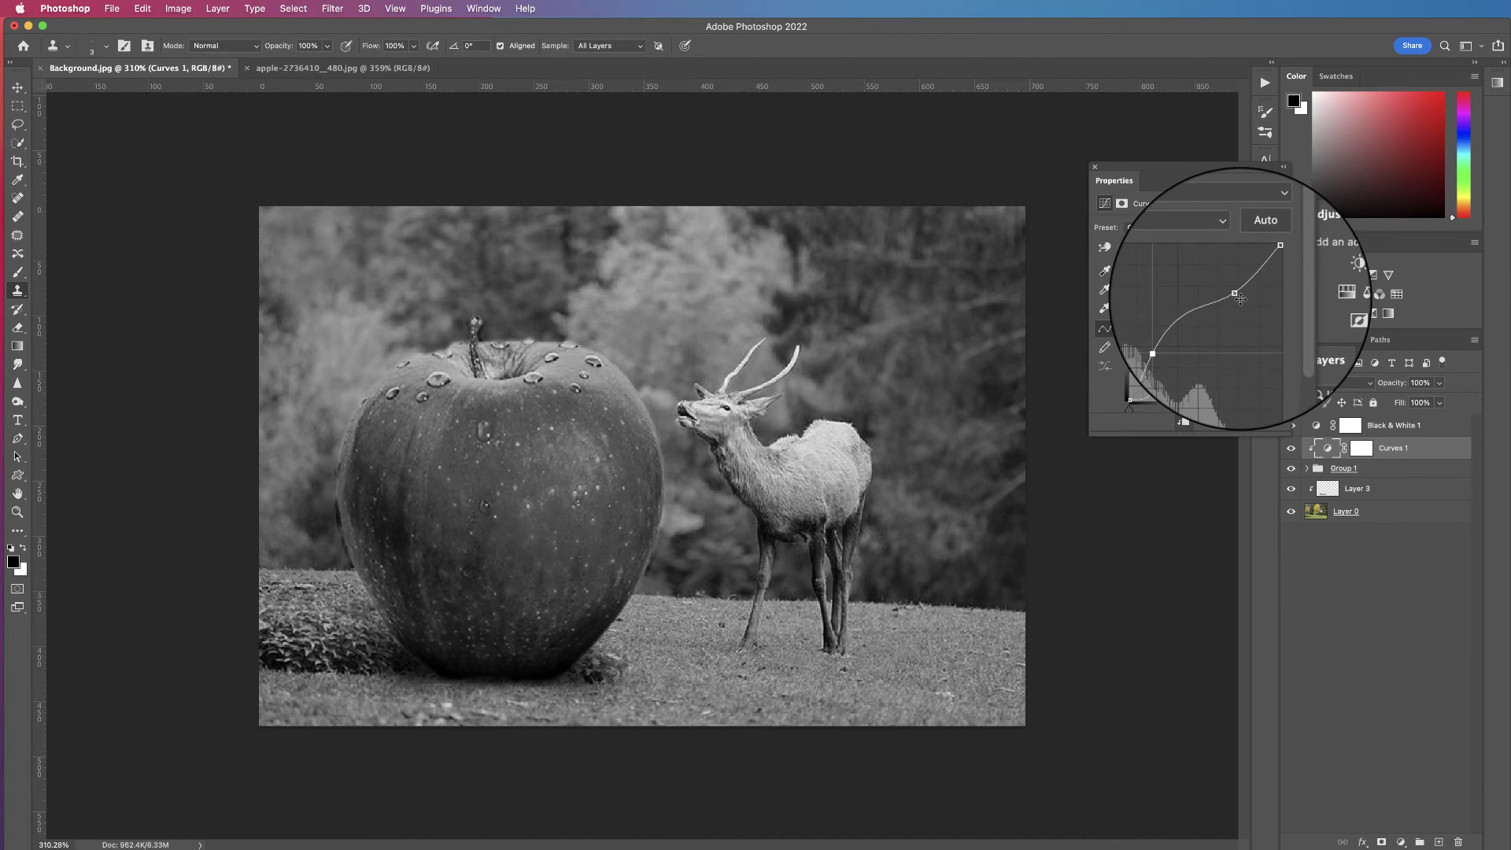
drag(1240, 302, 1229, 281)
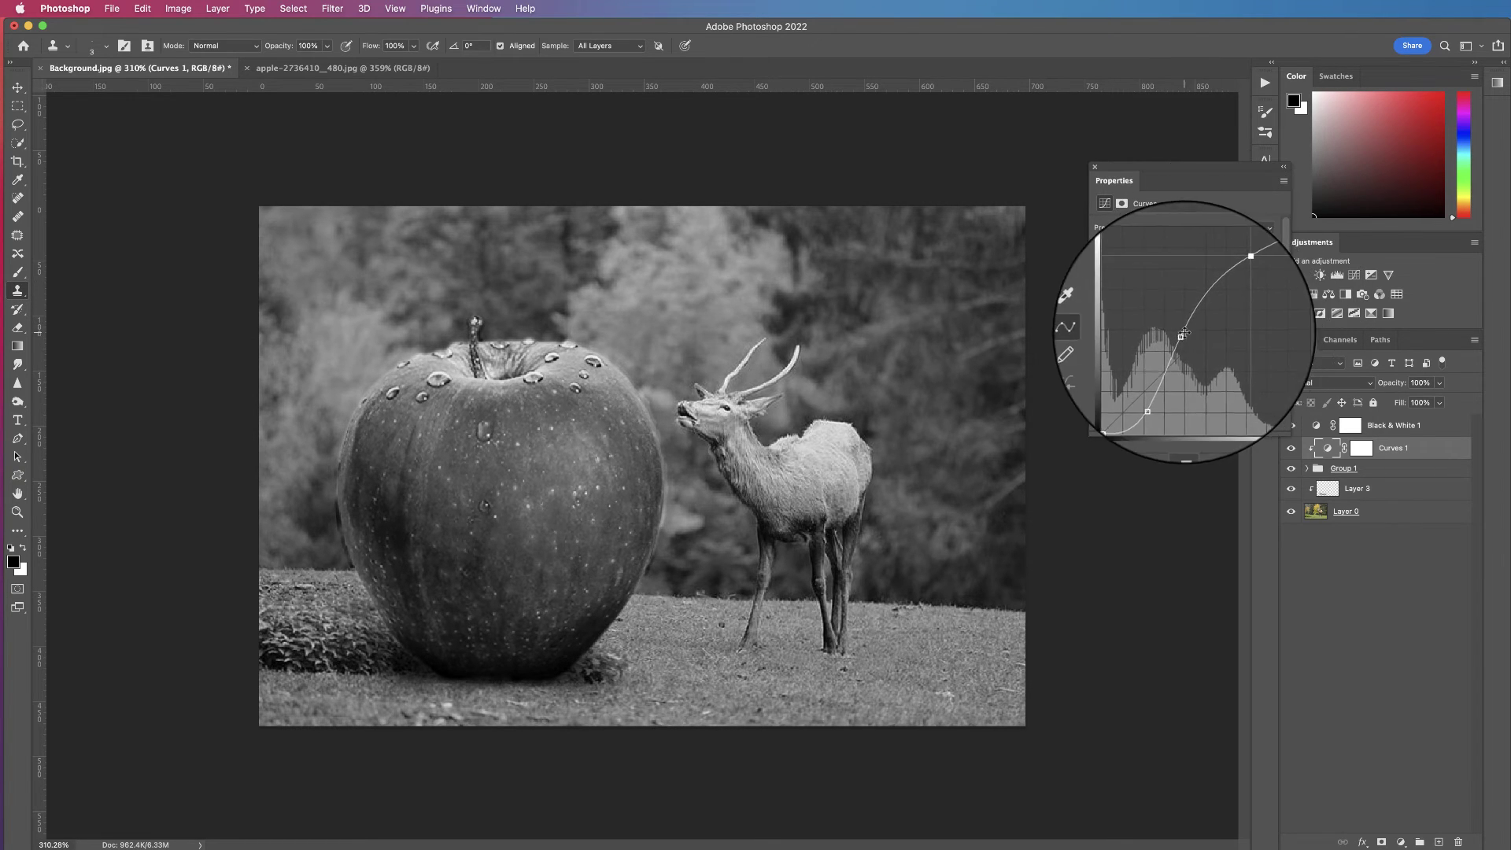
drag(1184, 329, 1184, 335)
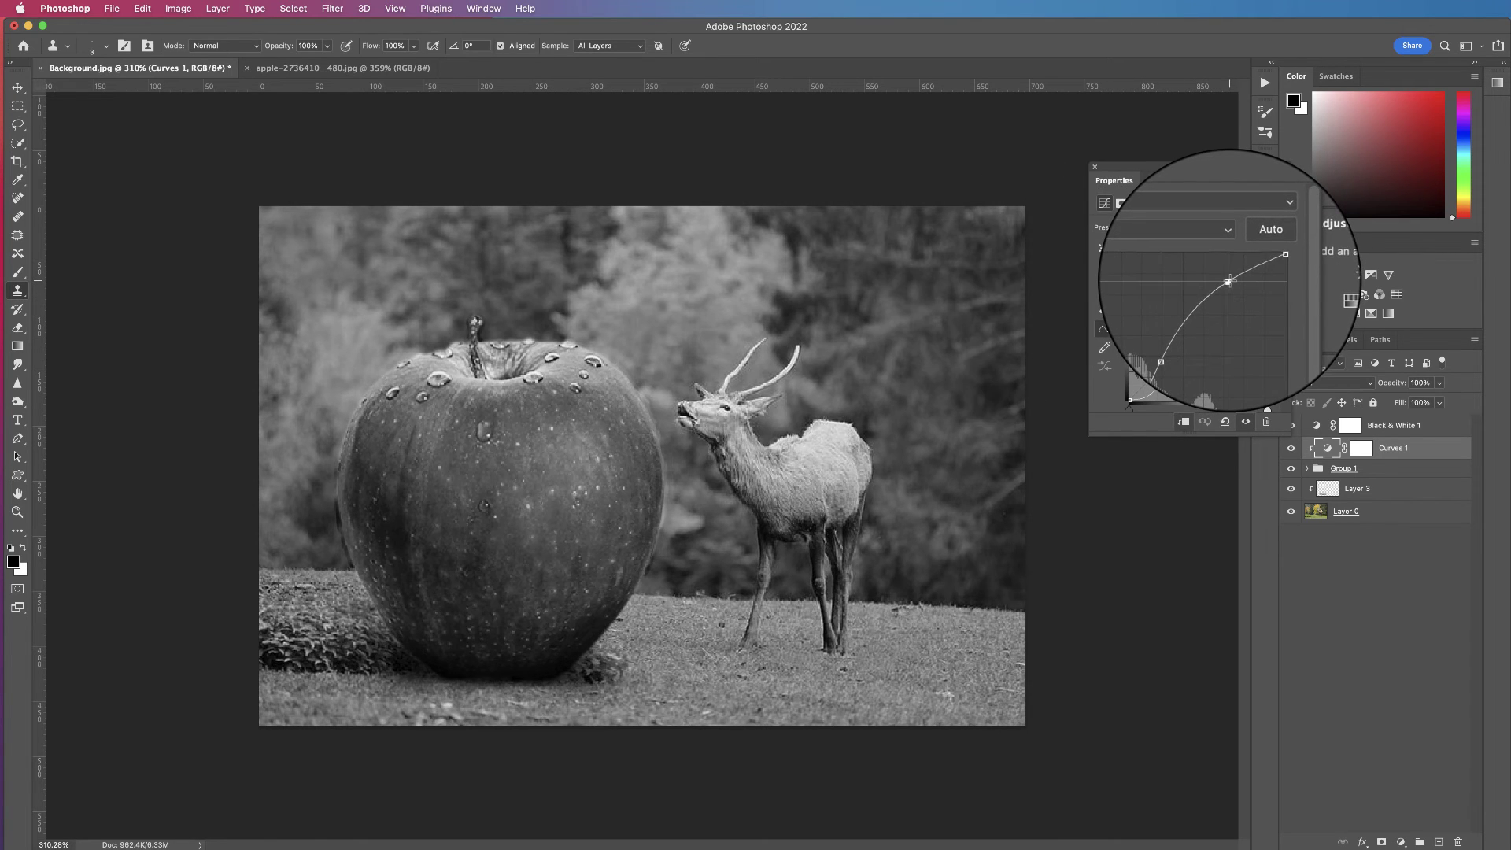
drag(1229, 281, 1228, 278)
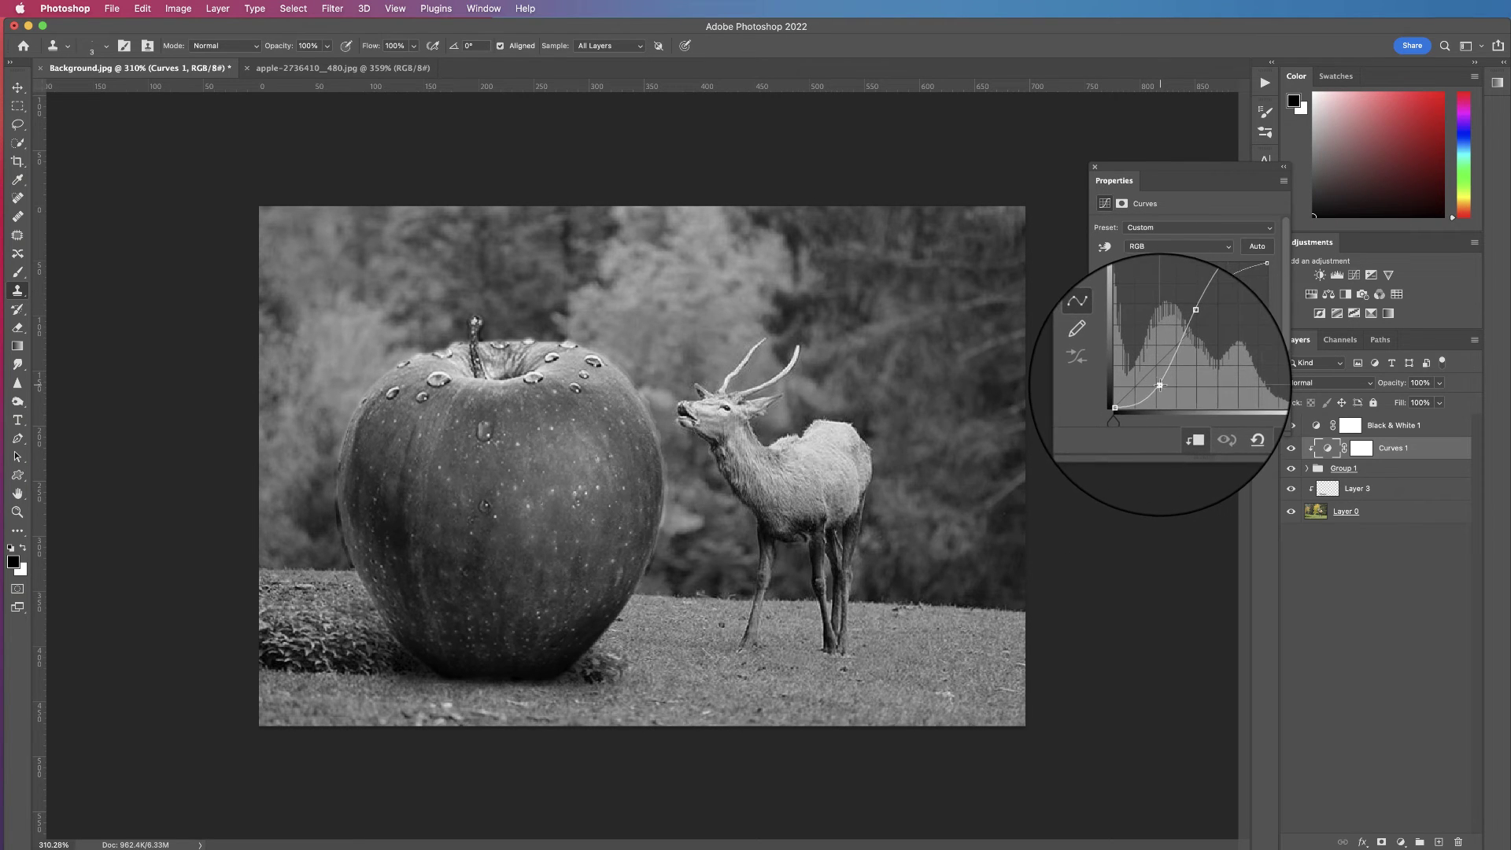
drag(1160, 385, 1164, 382)
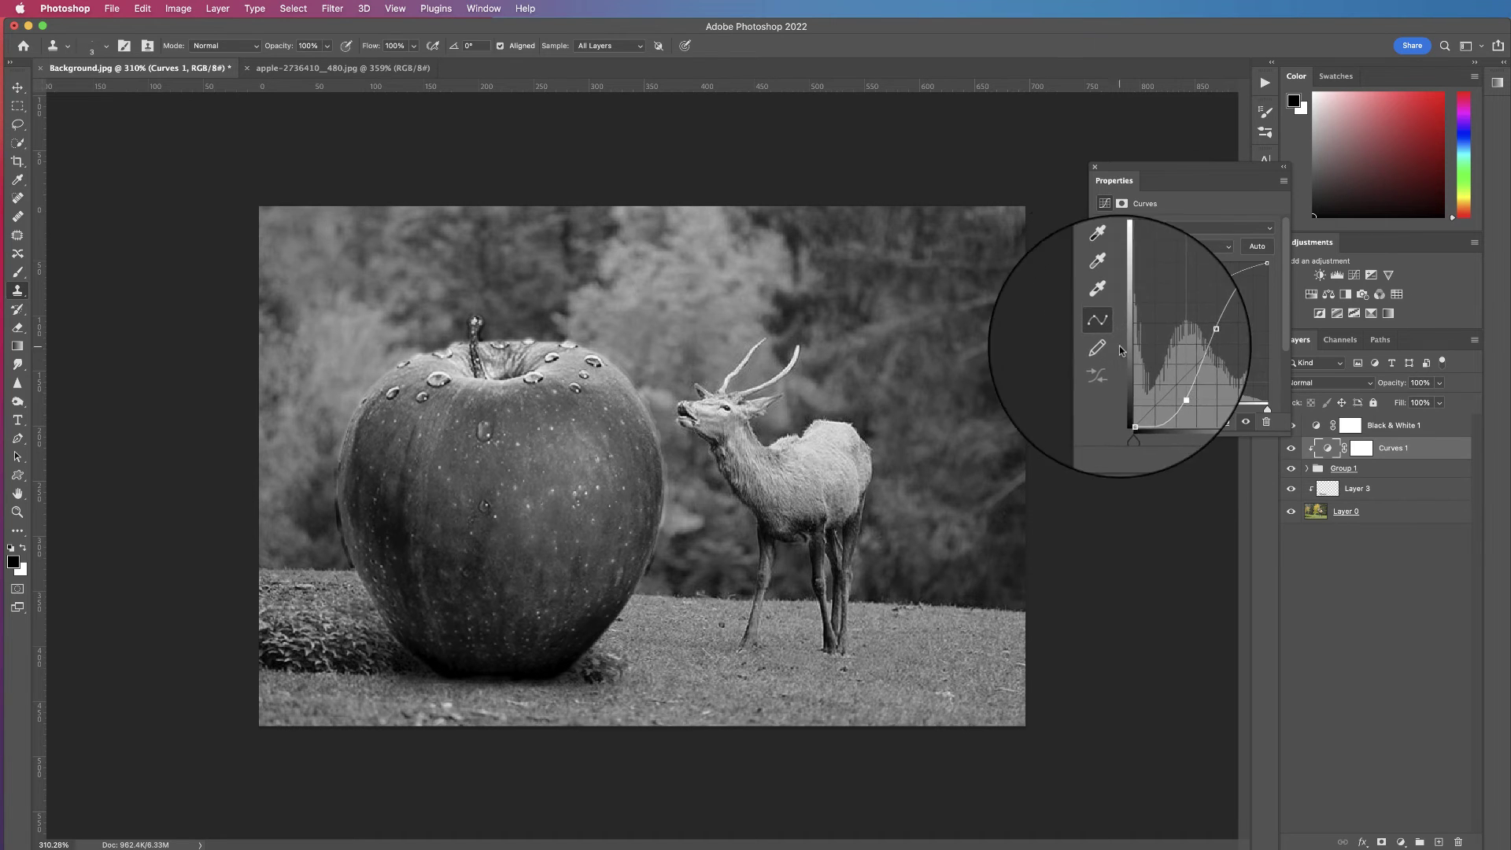
click(1095, 168)
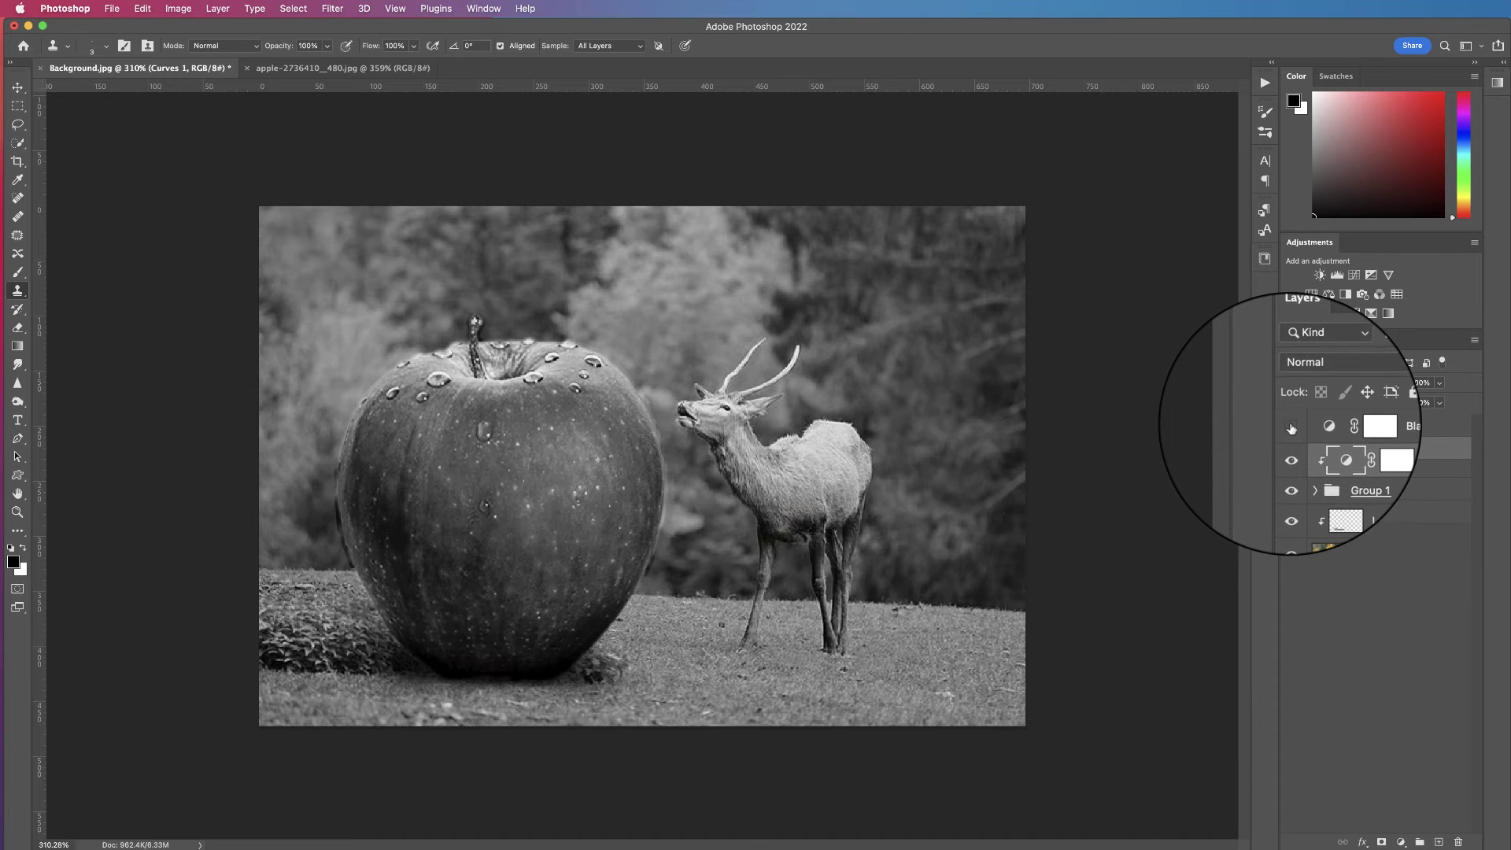
Step: Hide the Black & White adjustment and clip Layer 4 inside Group 1 to the apple layer
click(1291, 426)
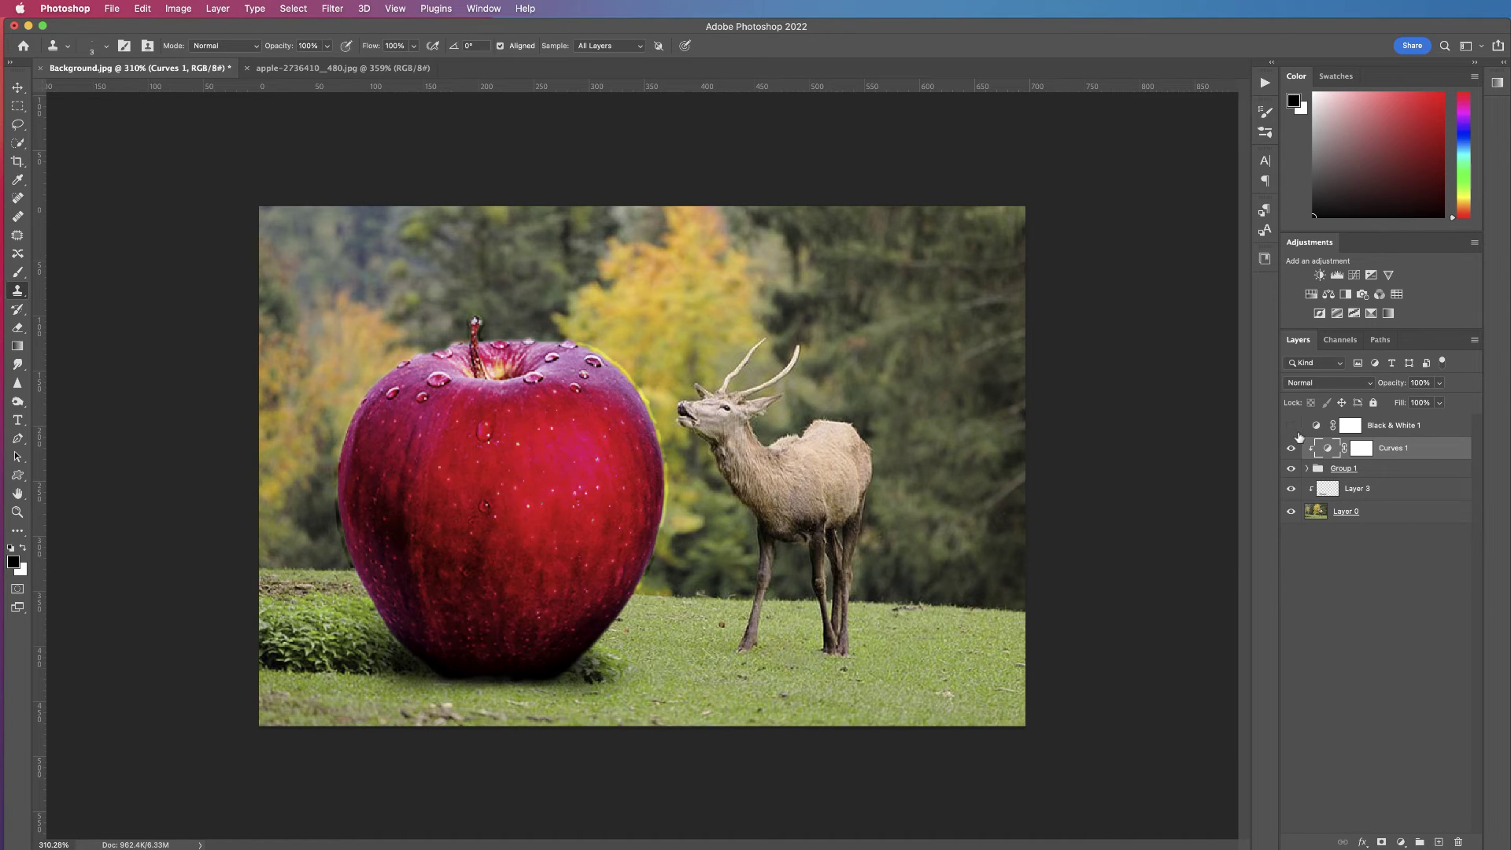
click(1306, 468)
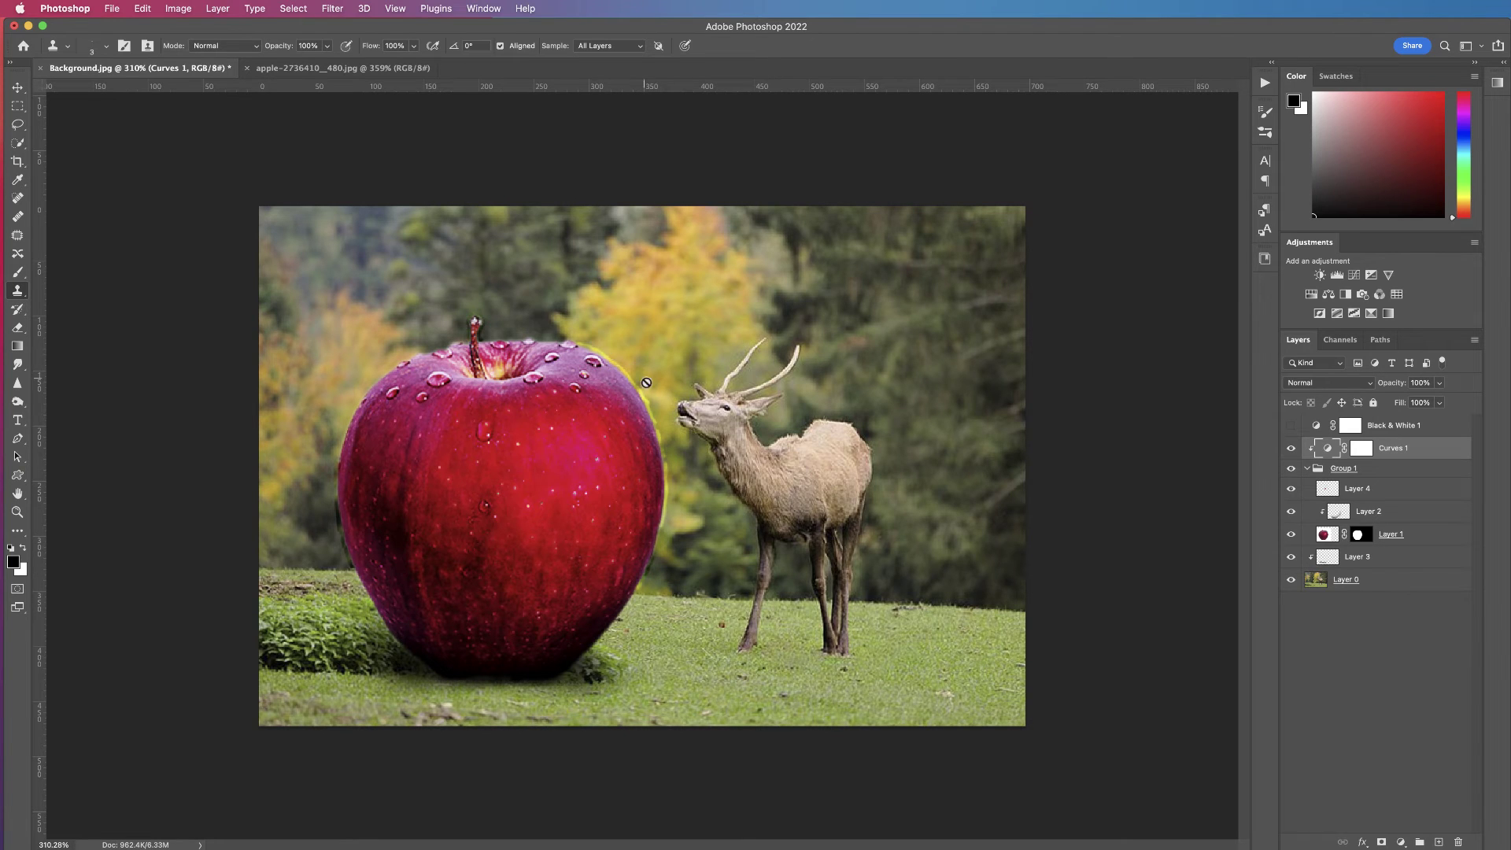
click(1345, 490)
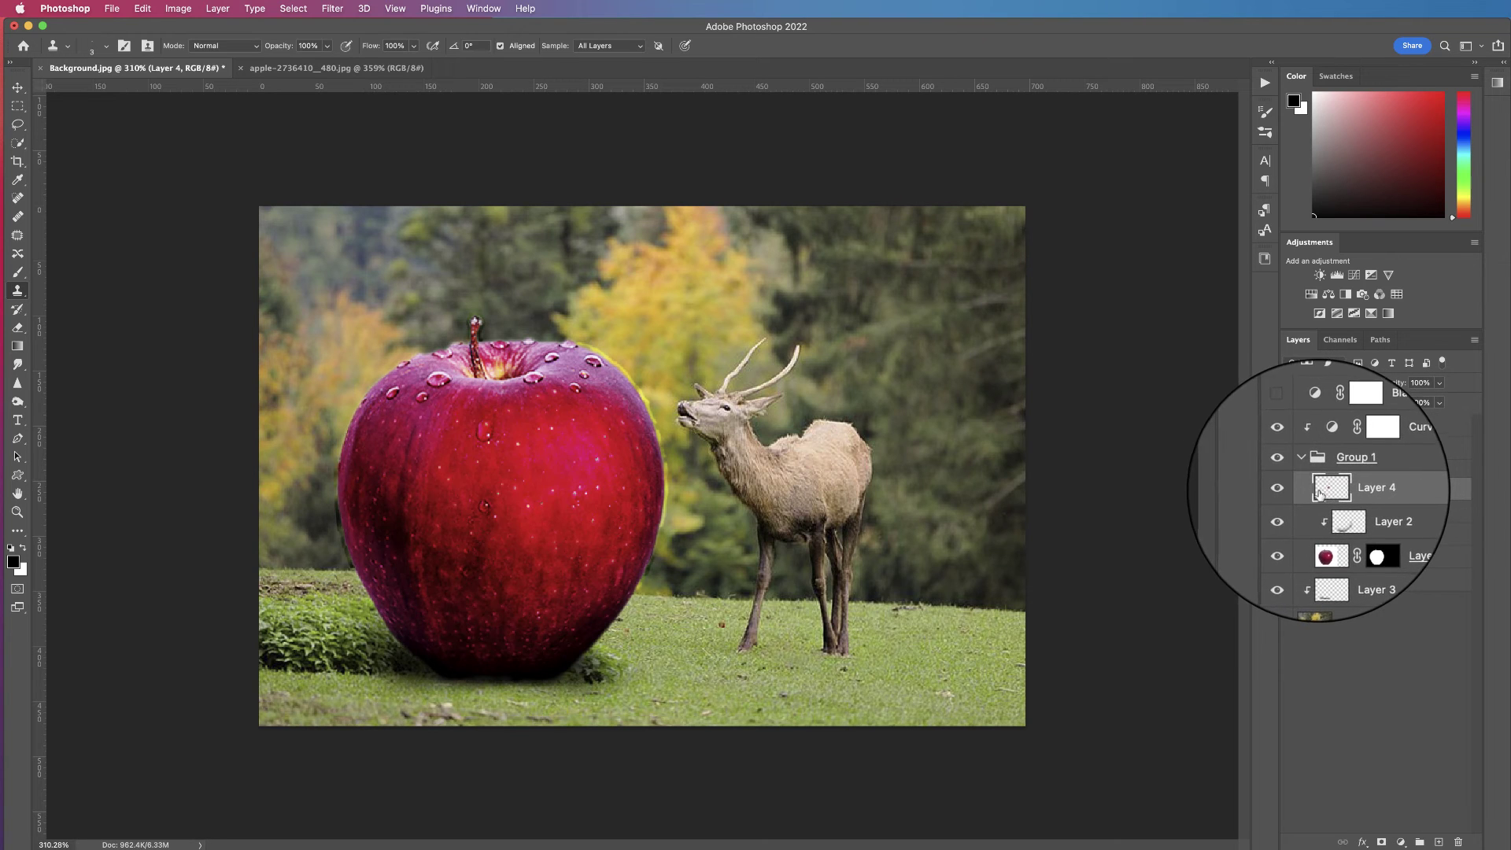
click(1291, 492)
click(1291, 492)
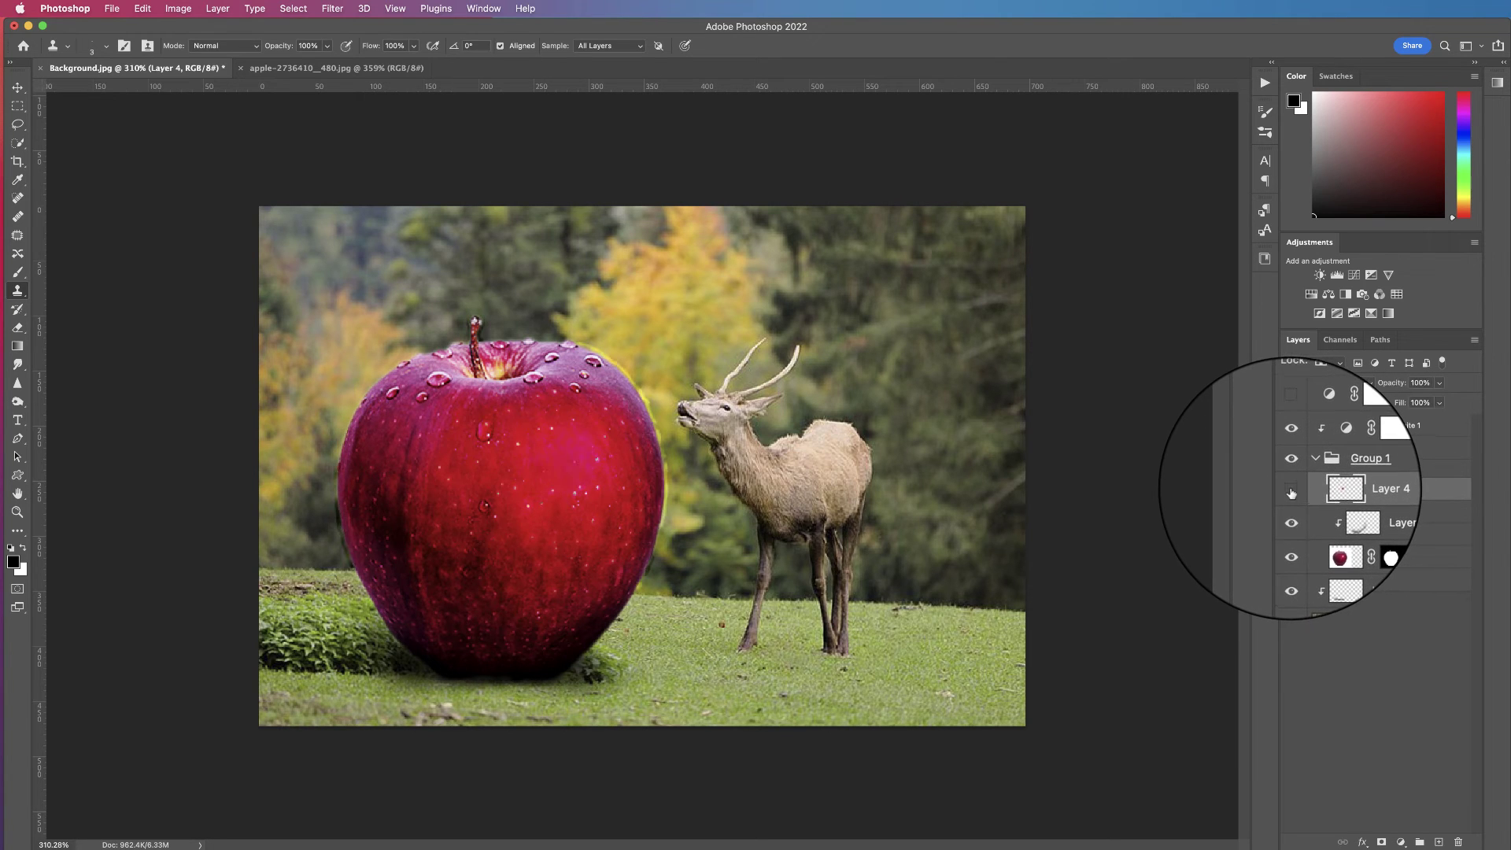
click(1290, 492)
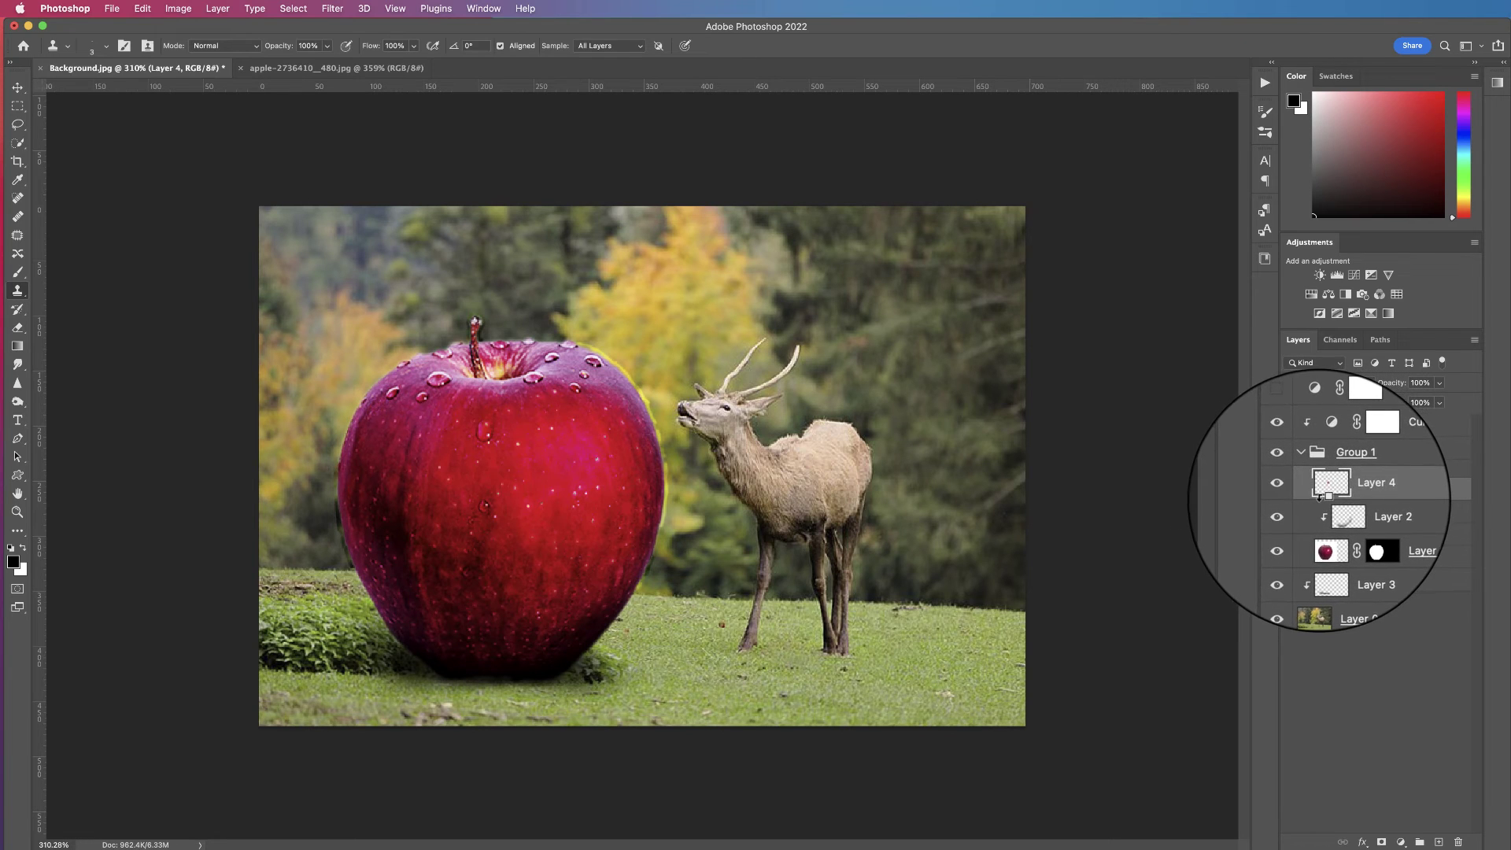
alt+click(1319, 498)
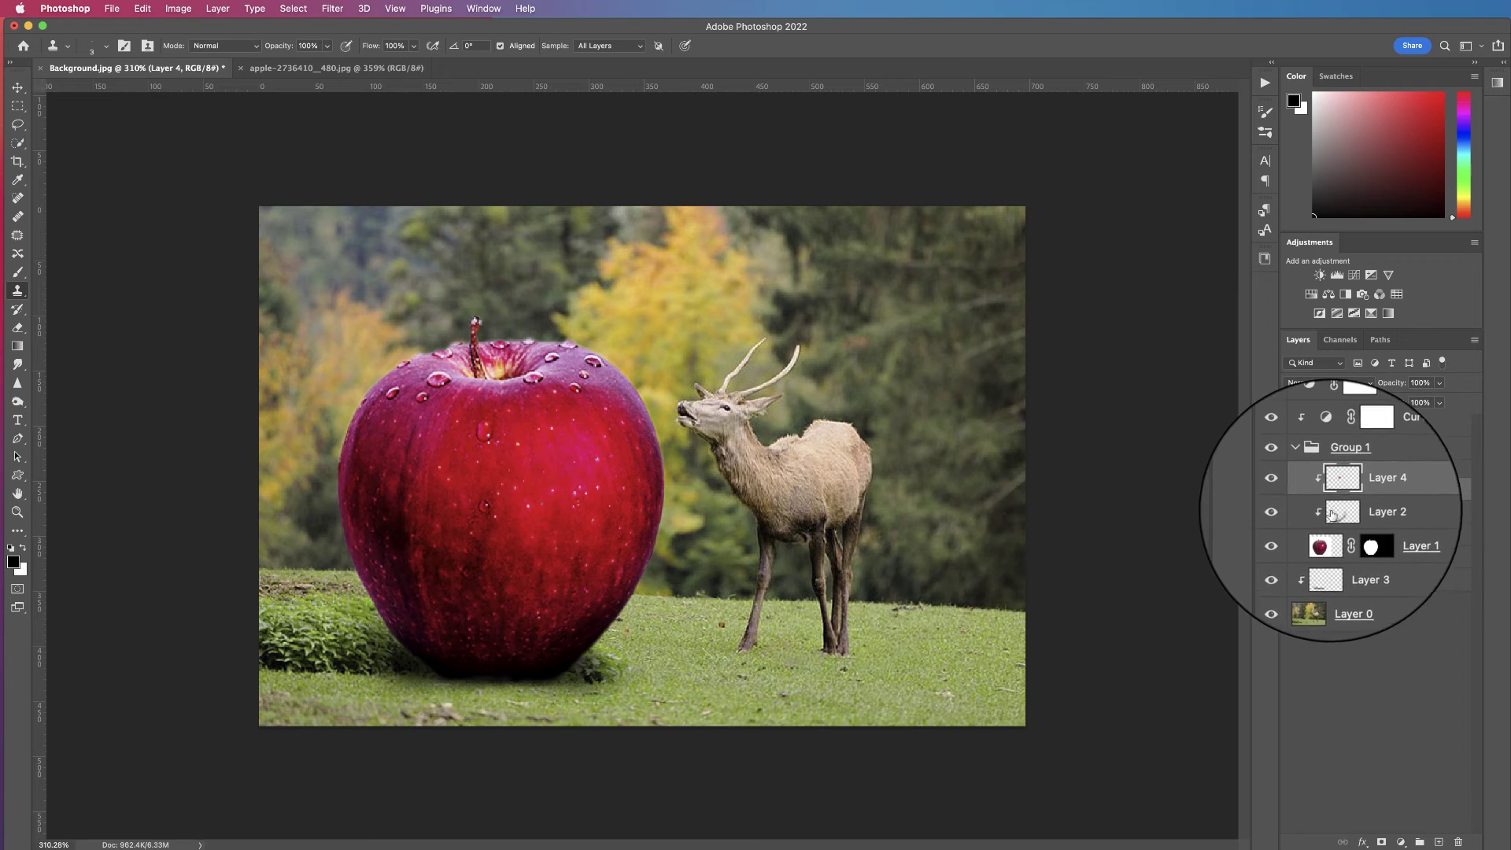
click(1307, 470)
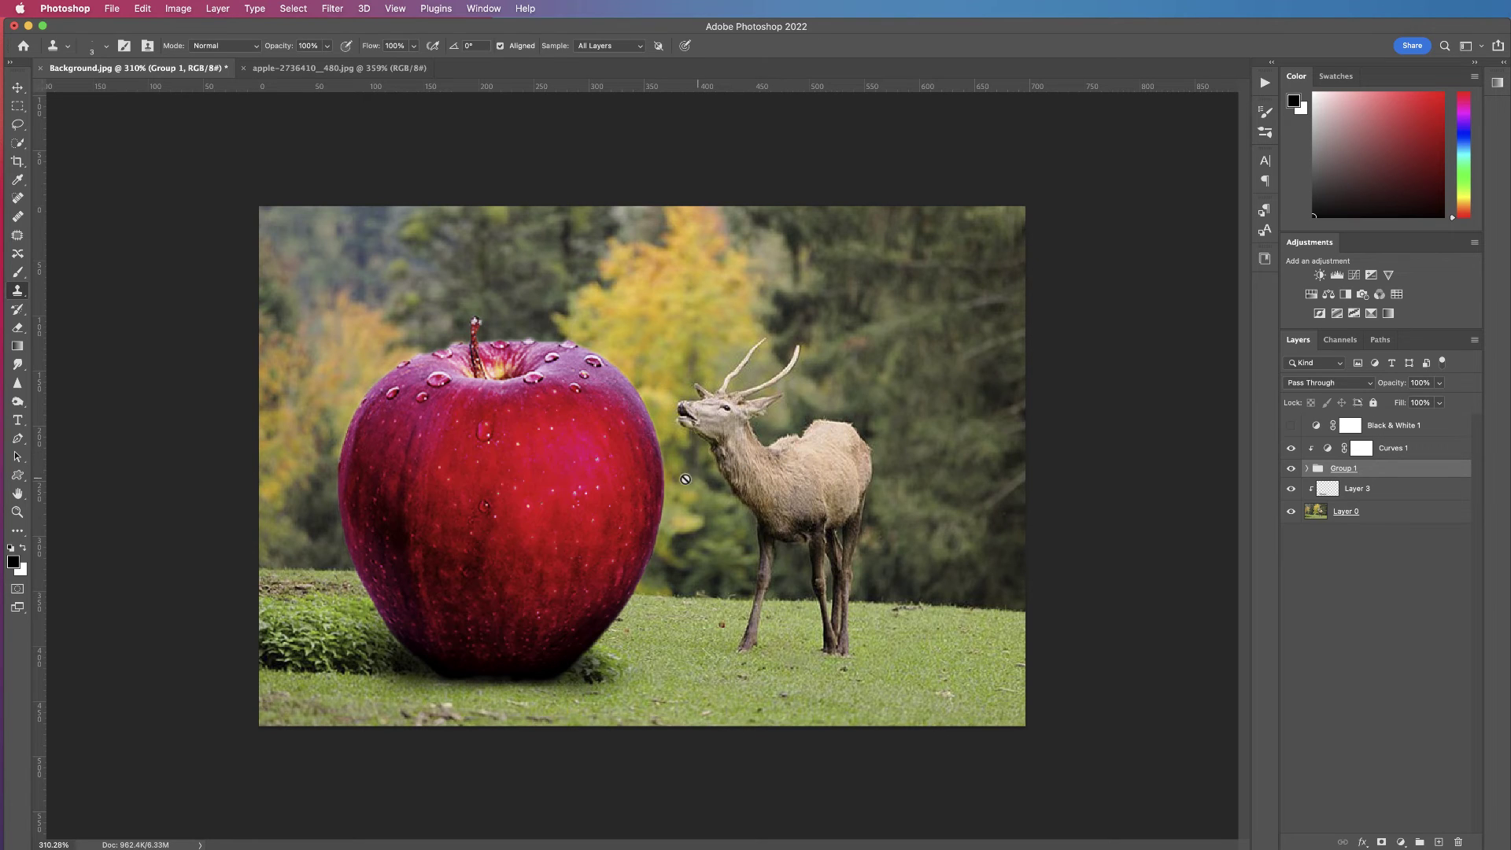
Step: Add an unclipped Hue/Saturation adjustment directly above Curves 1 with Saturation set to +100
click(1430, 447)
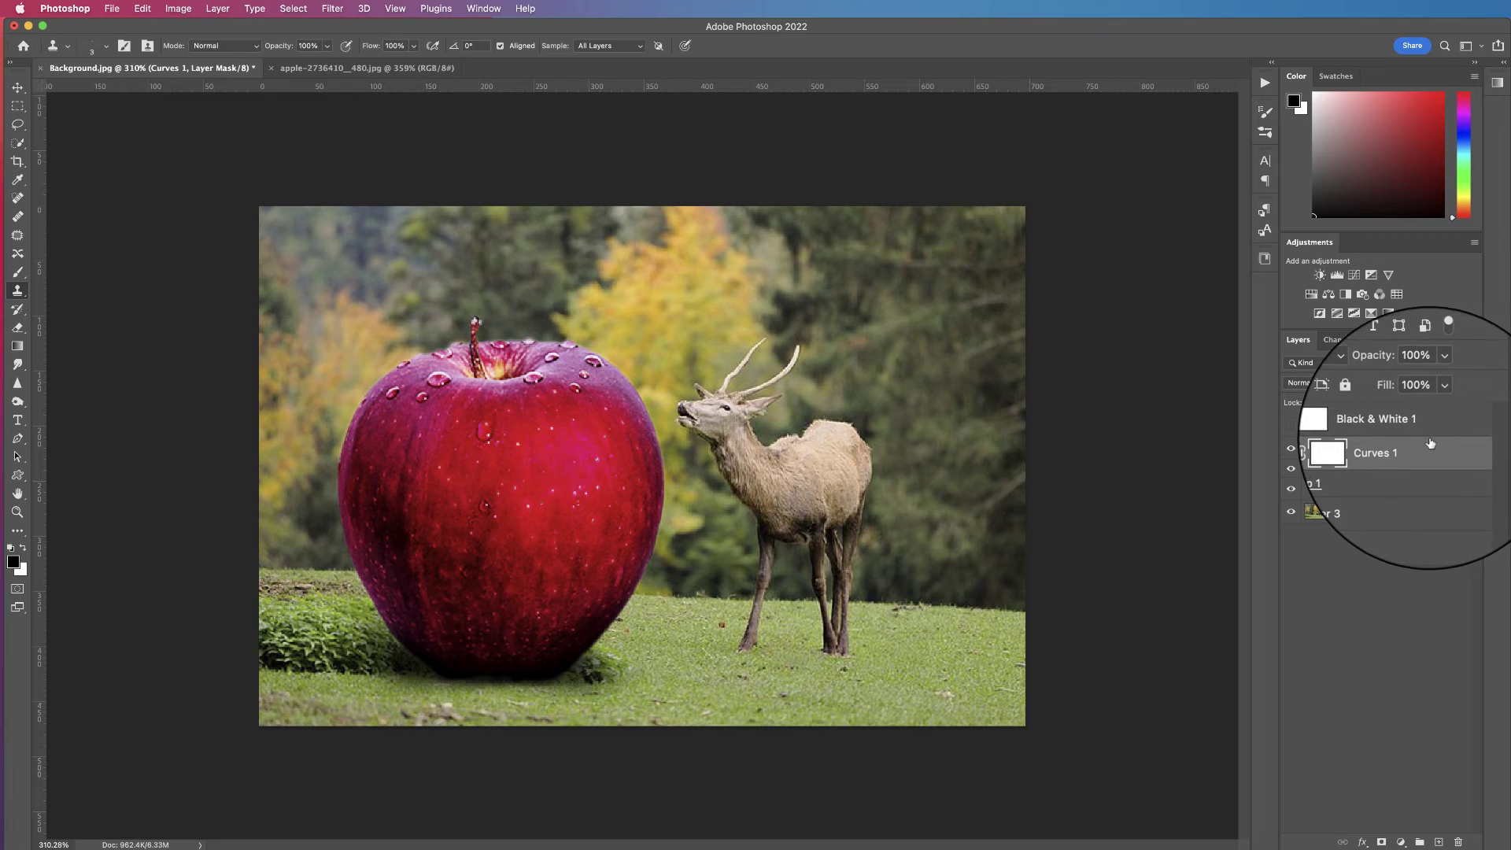
click(1312, 296)
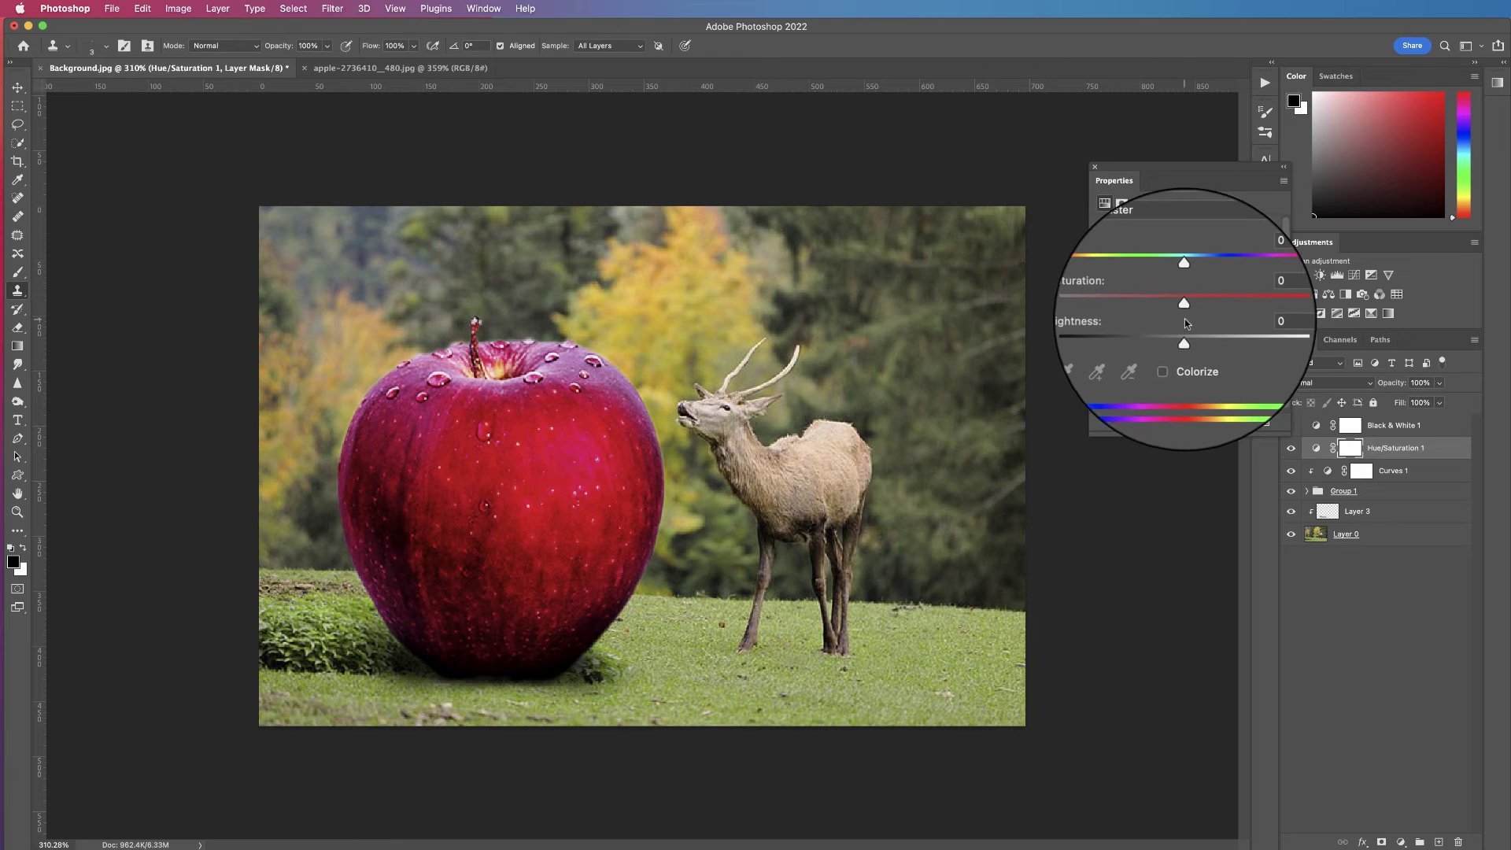
drag(1184, 310, 1298, 309)
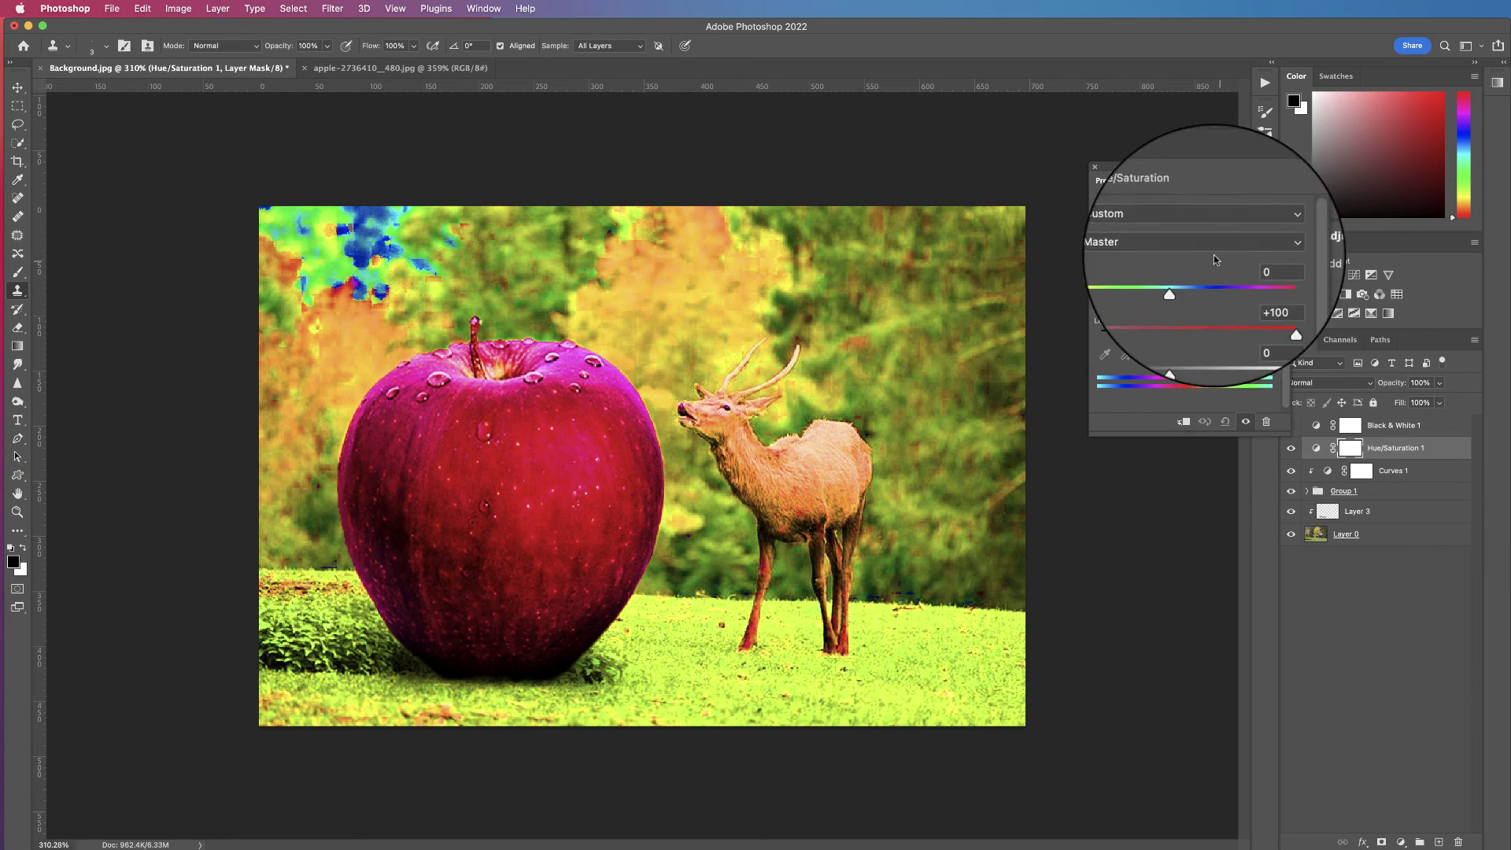
click(1095, 167)
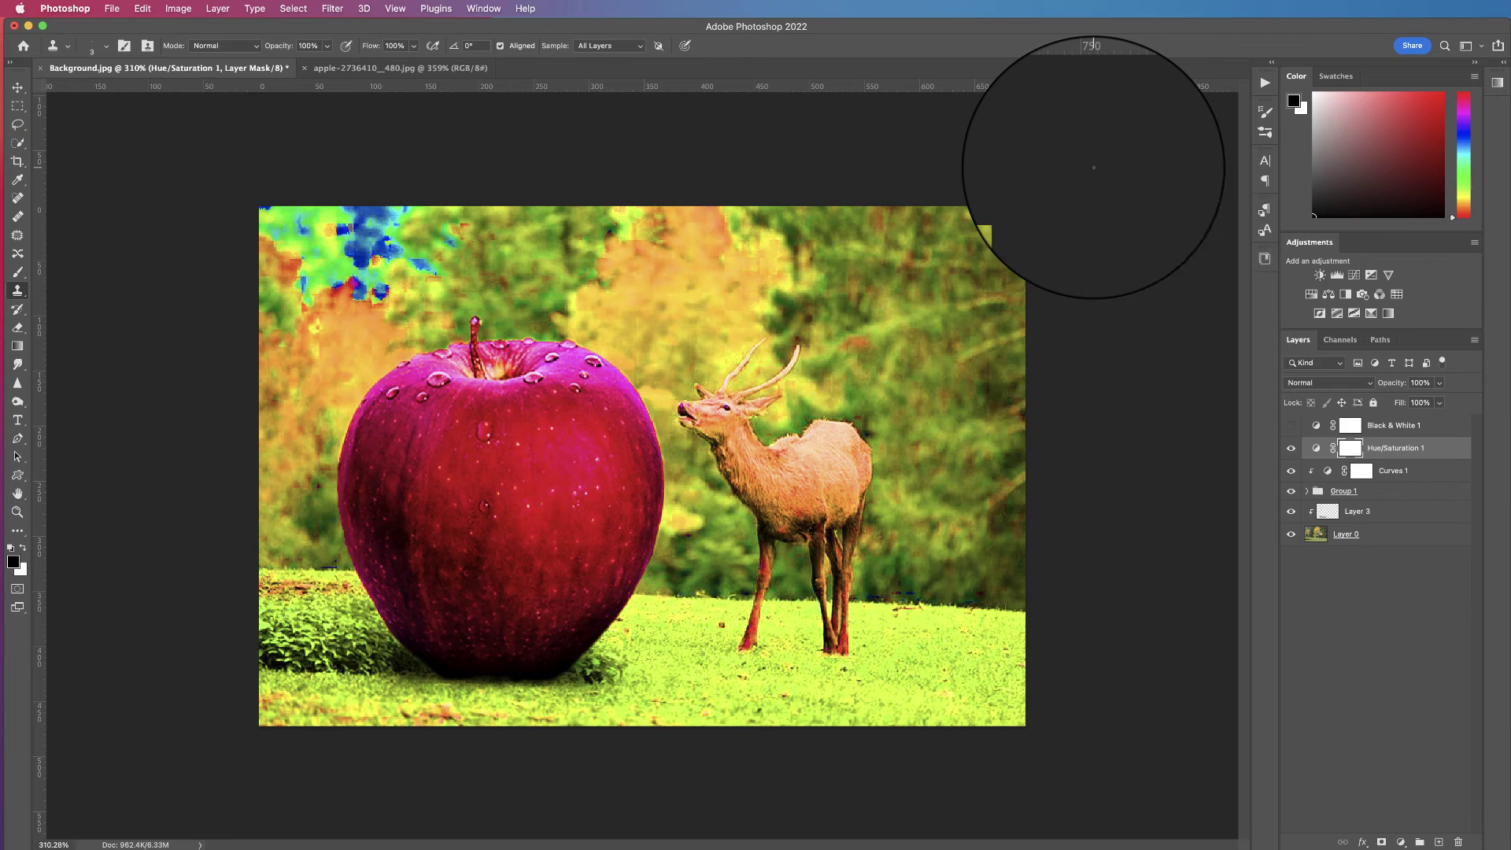
Step: Add a Color Balance adjustment above Curves 1, clip it to the apple group, and shift its midtones toward red and yellow
click(1429, 472)
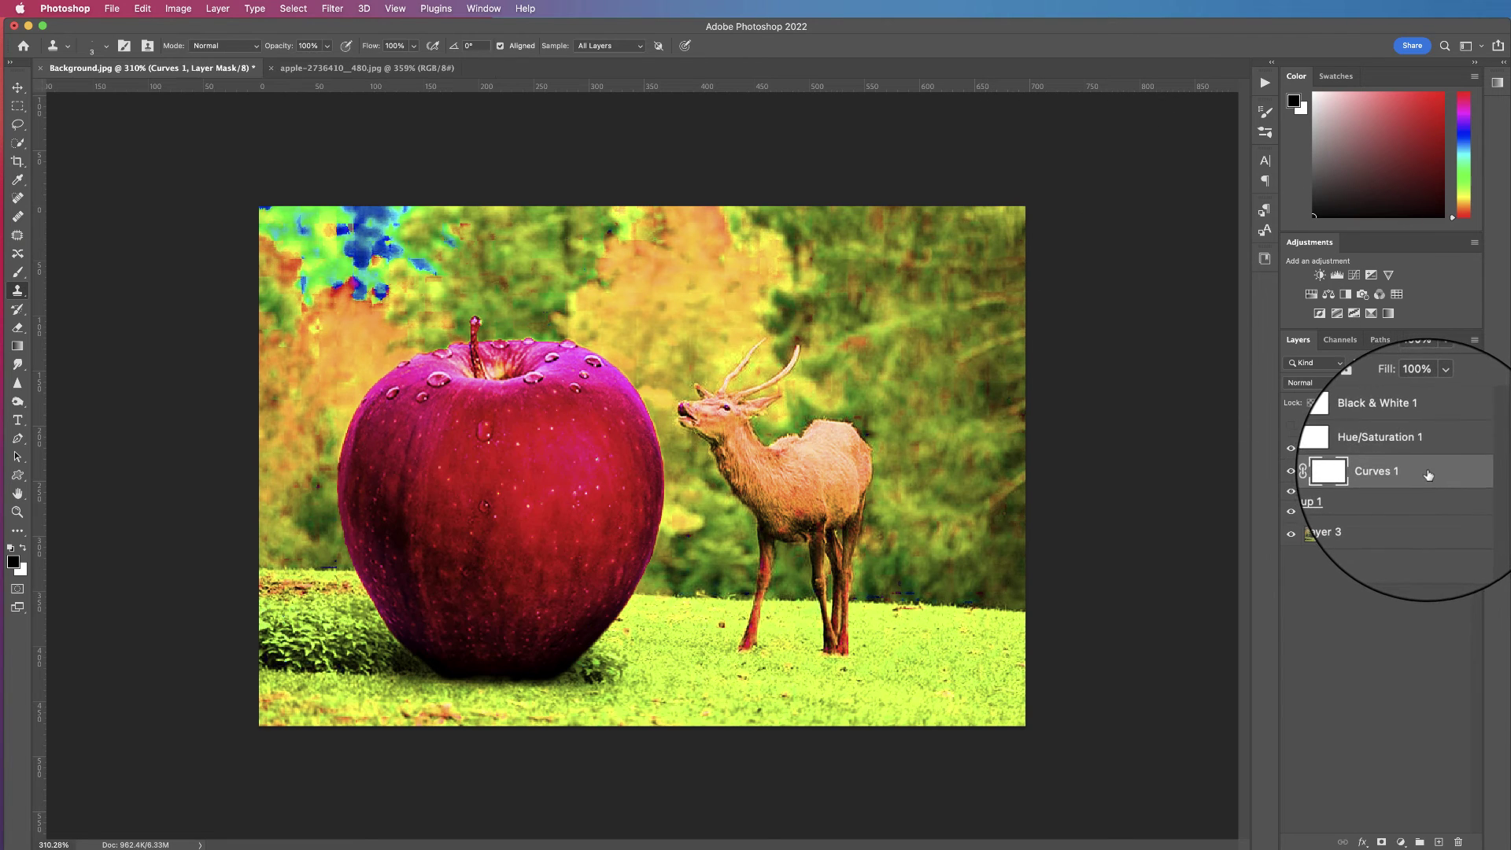
click(1330, 294)
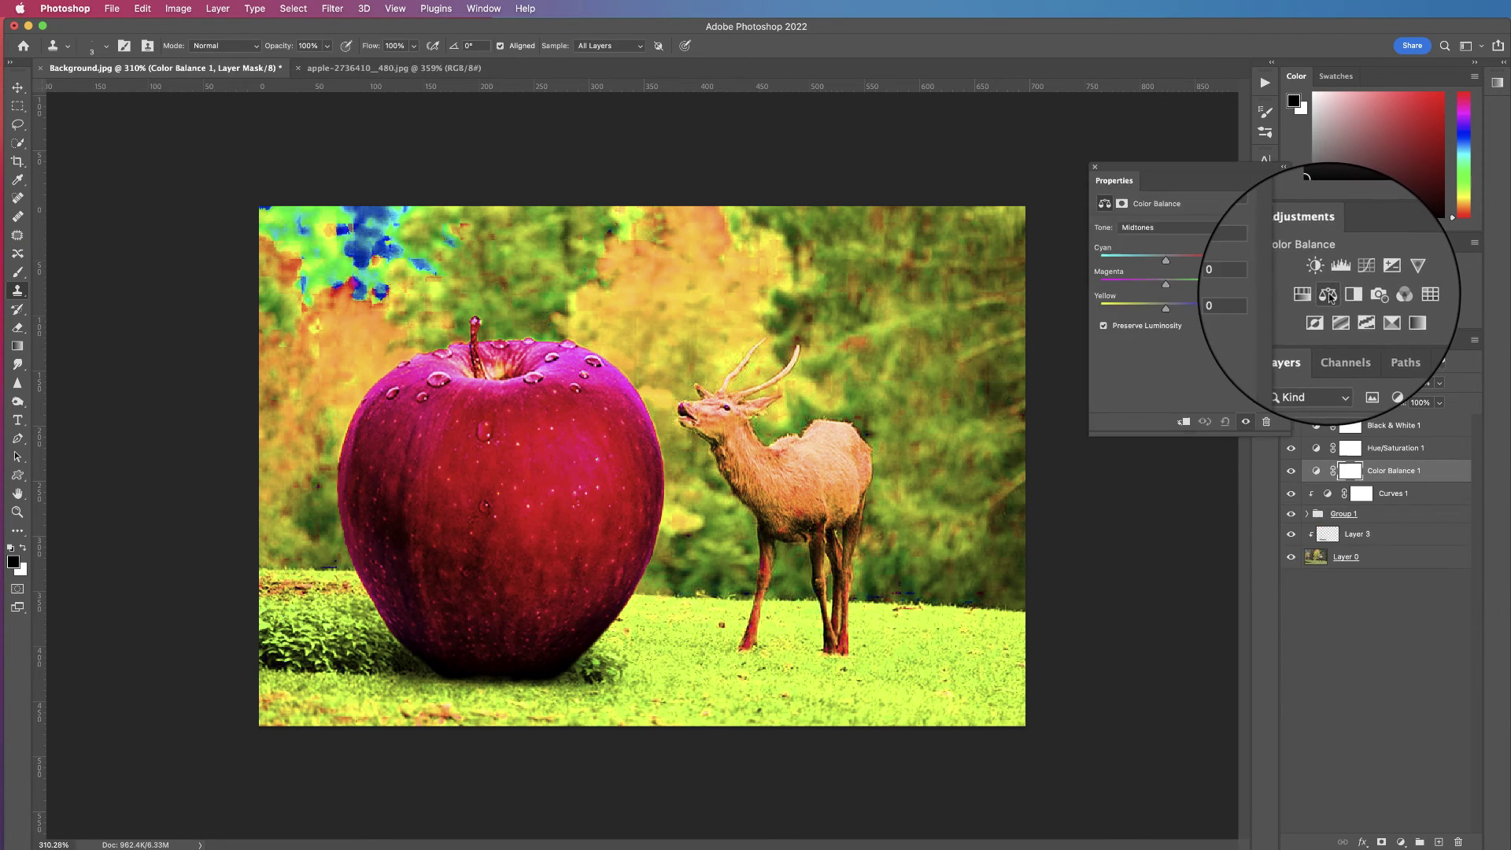
alt+click(1323, 477)
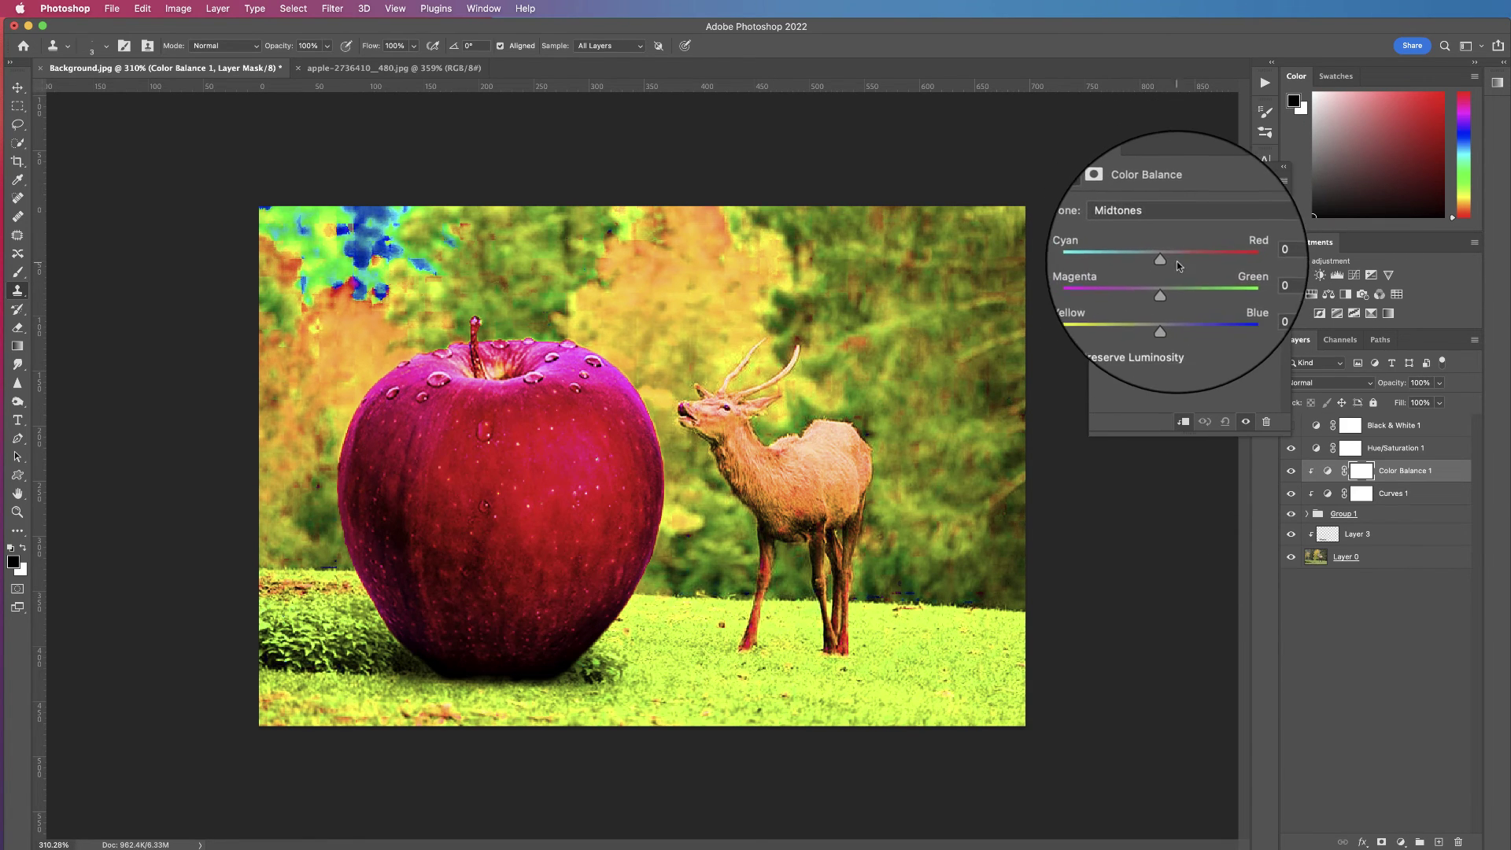
drag(1167, 264, 1141, 305)
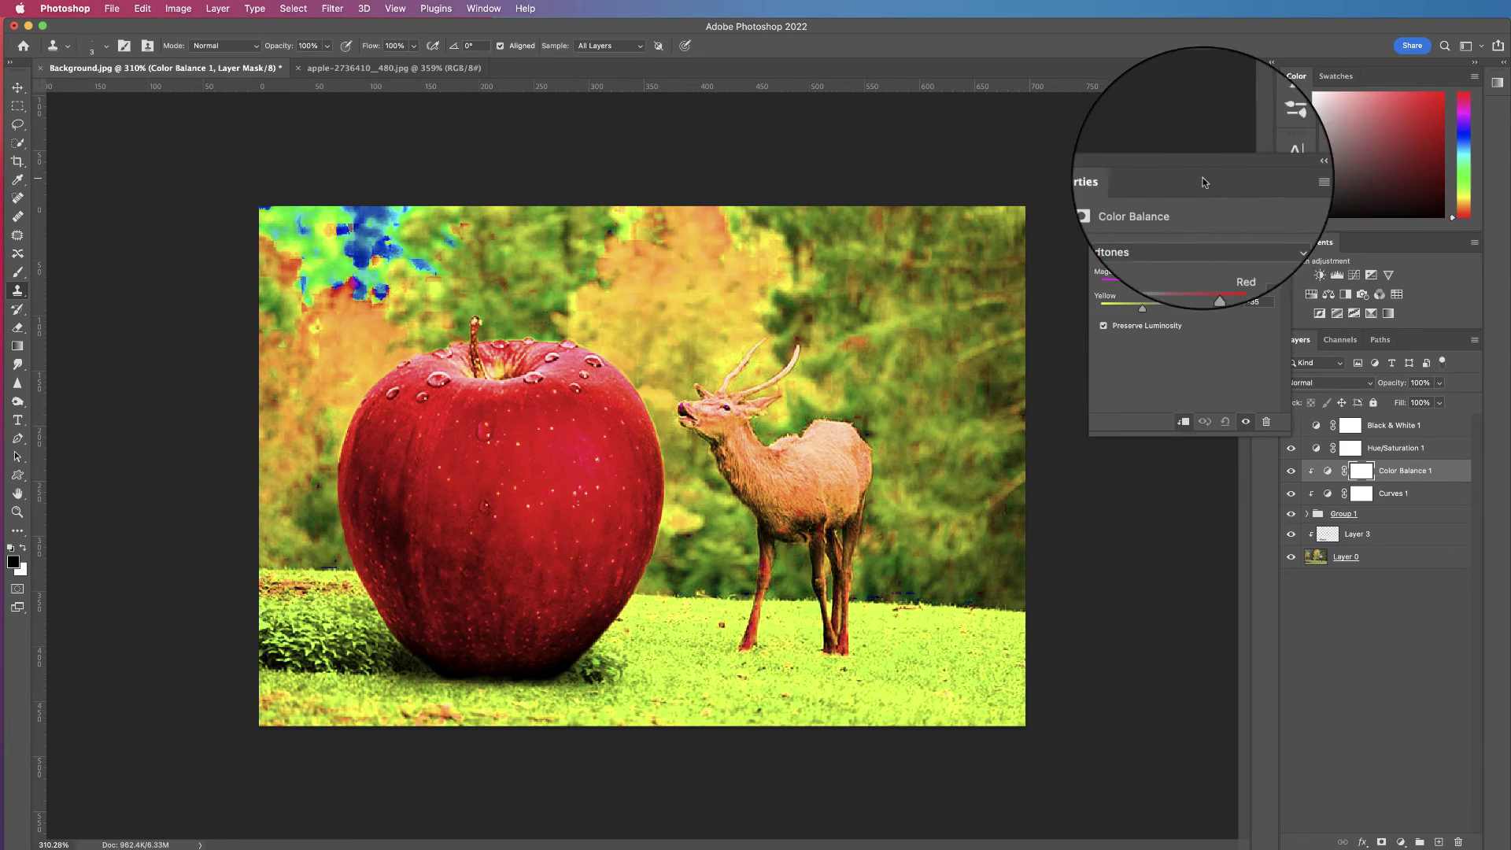
click(1094, 166)
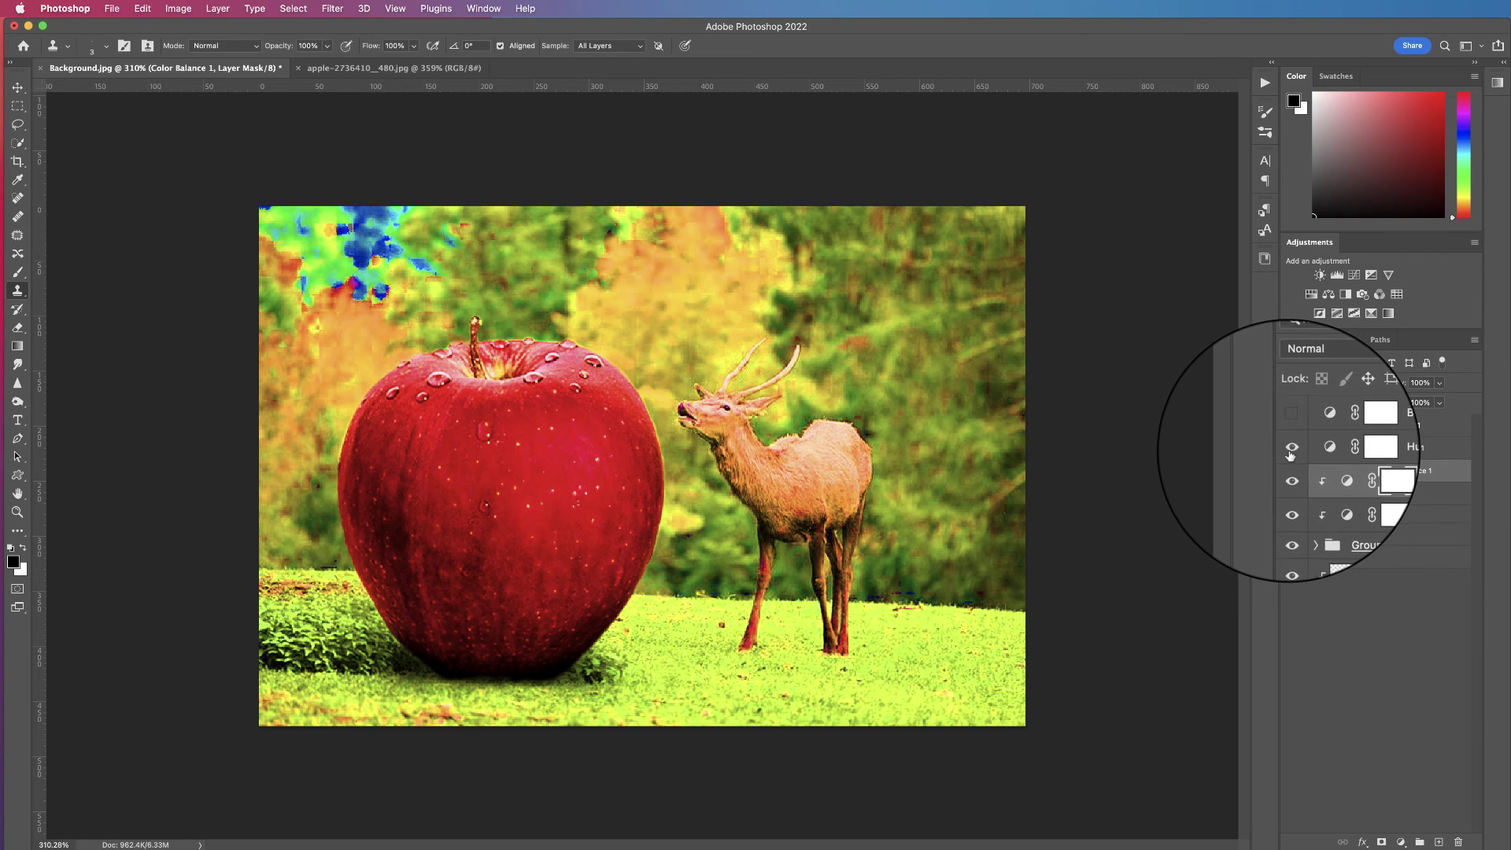
Step: Compare the composite with and without the Hue/Saturation 1 saturation boost, leaving the adjustment visible
click(1291, 449)
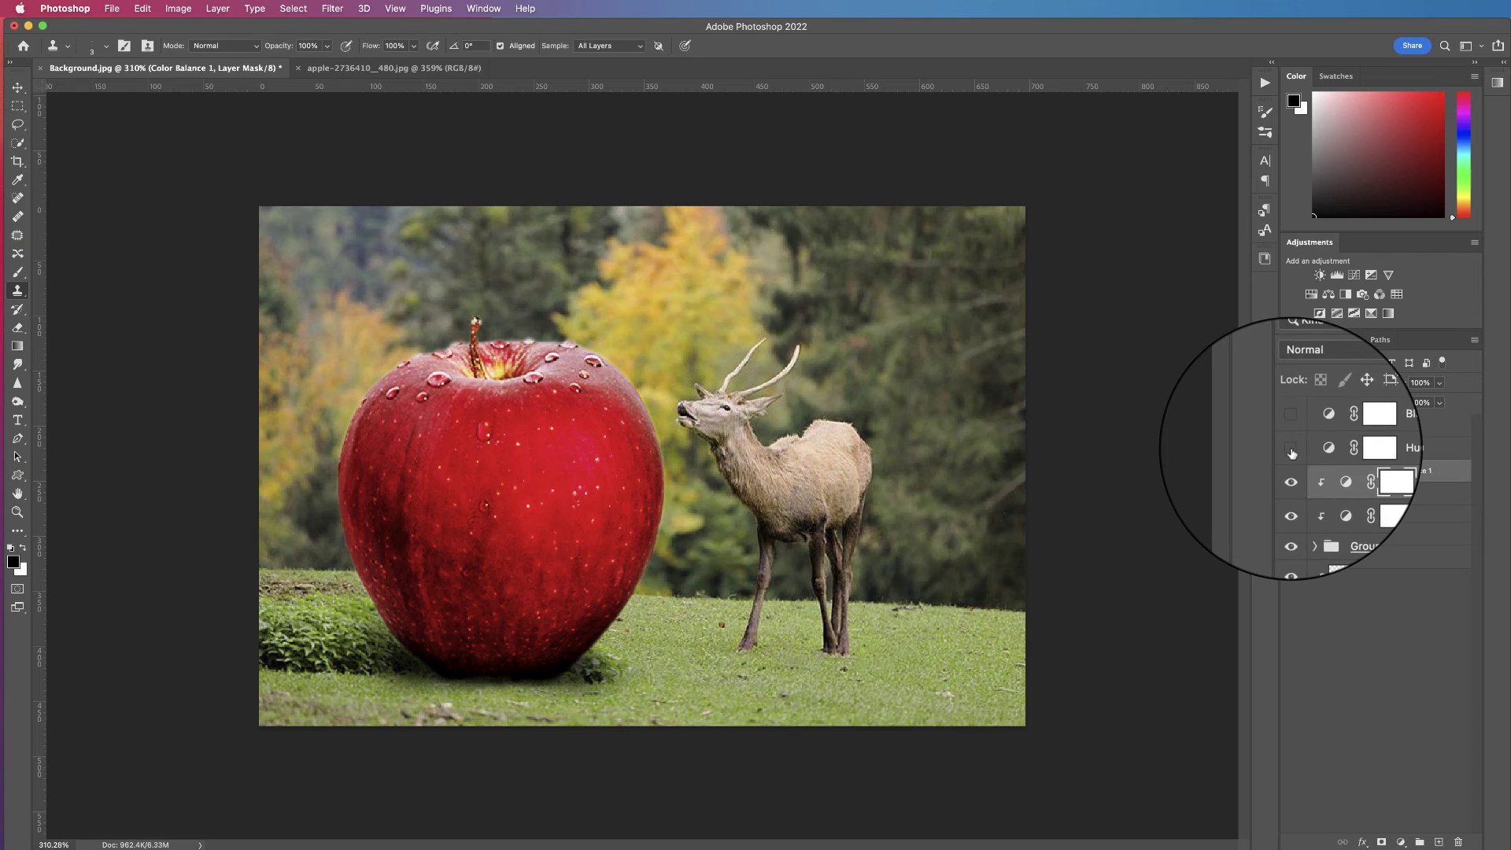
click(1328, 473)
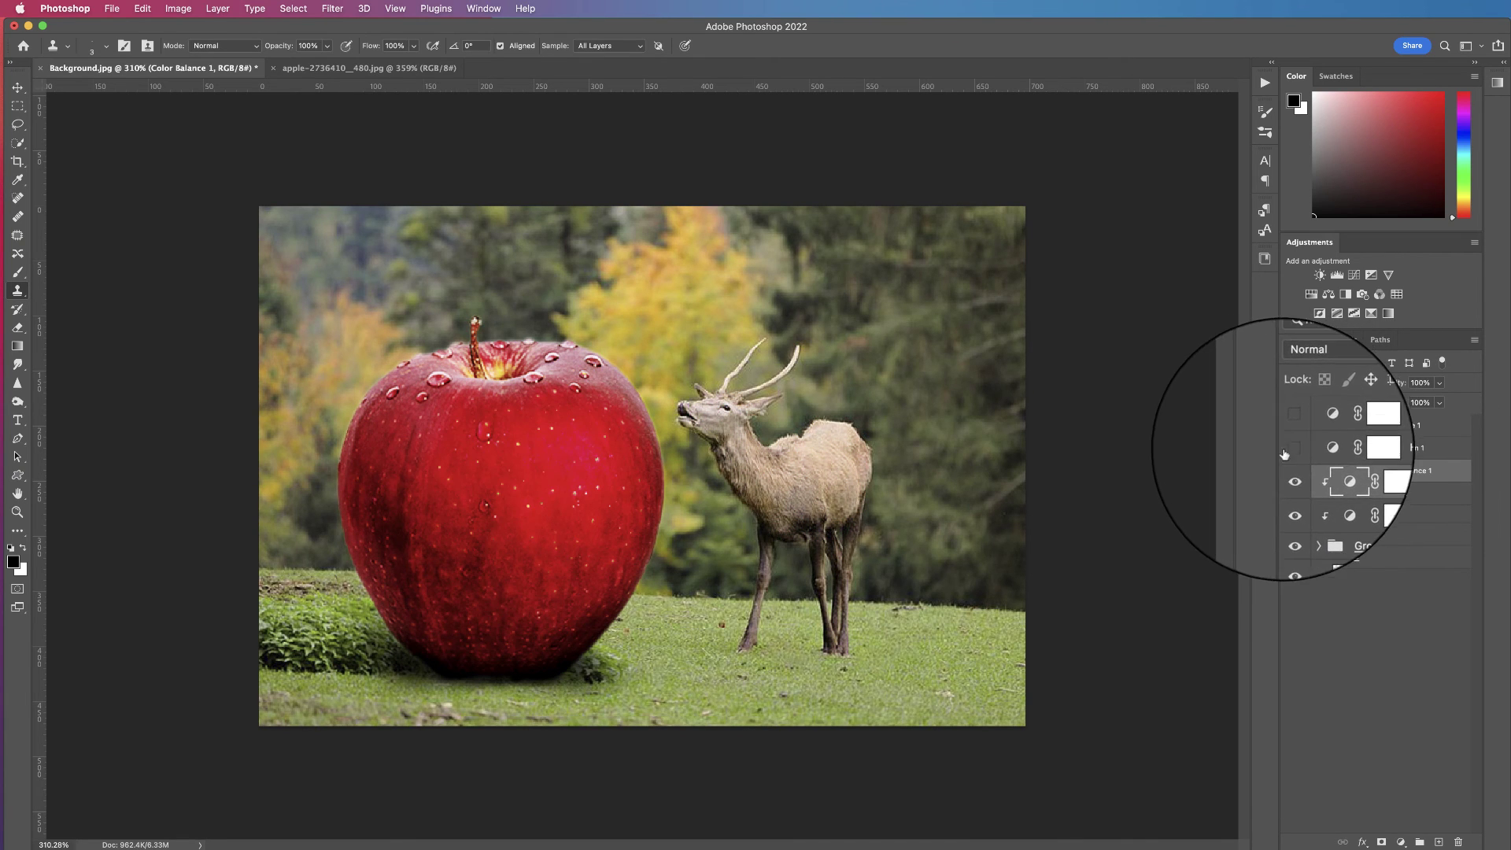
click(1291, 451)
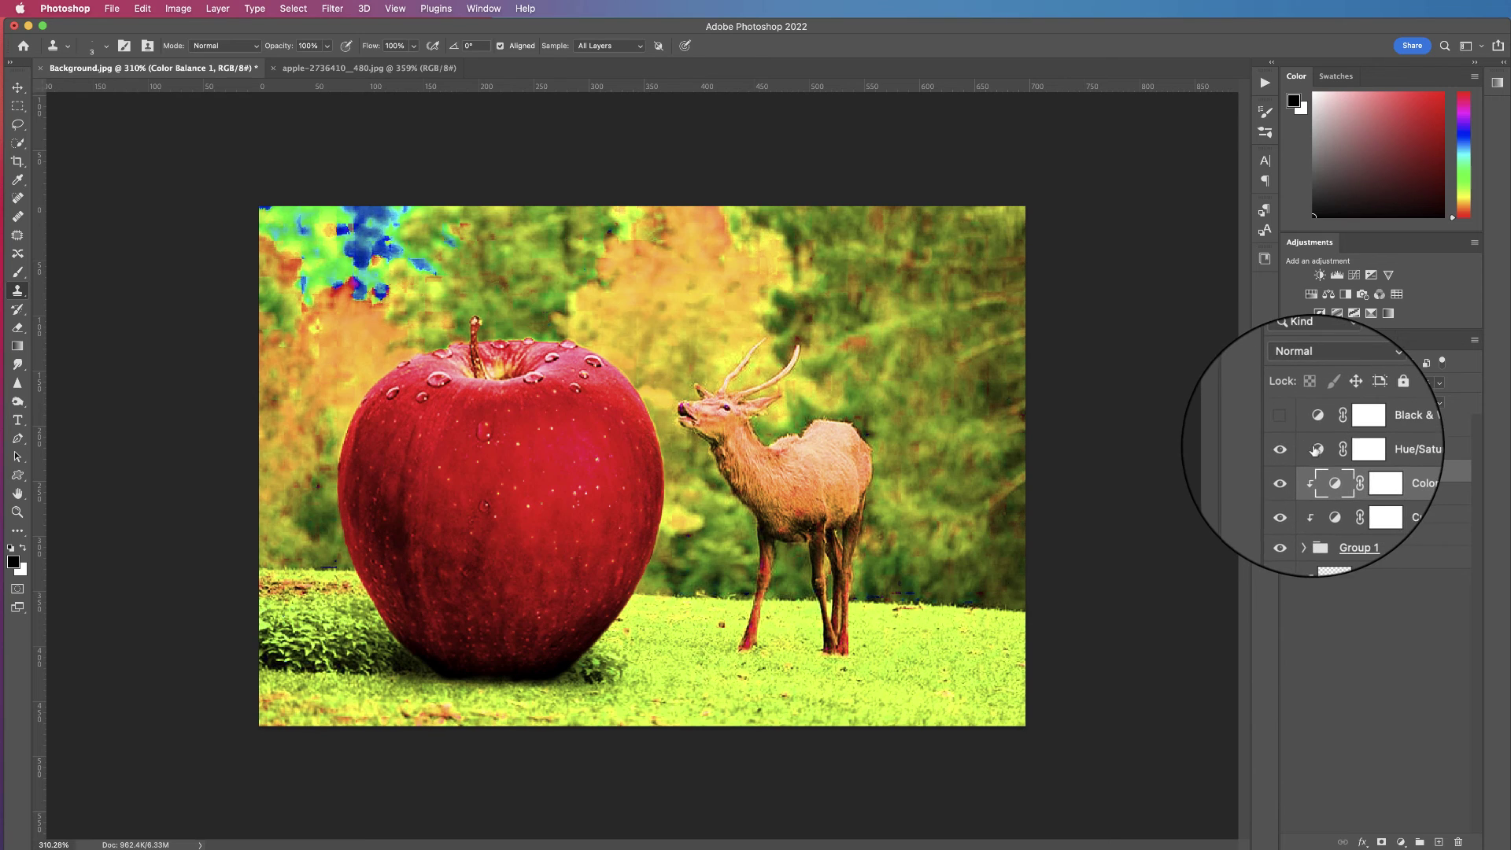
Step: Remove the Hue/Saturation 1 boost, clip the adjustment to the apple group, and lower its Saturation moderately below zero to mute the apple's red
double_click(1317, 450)
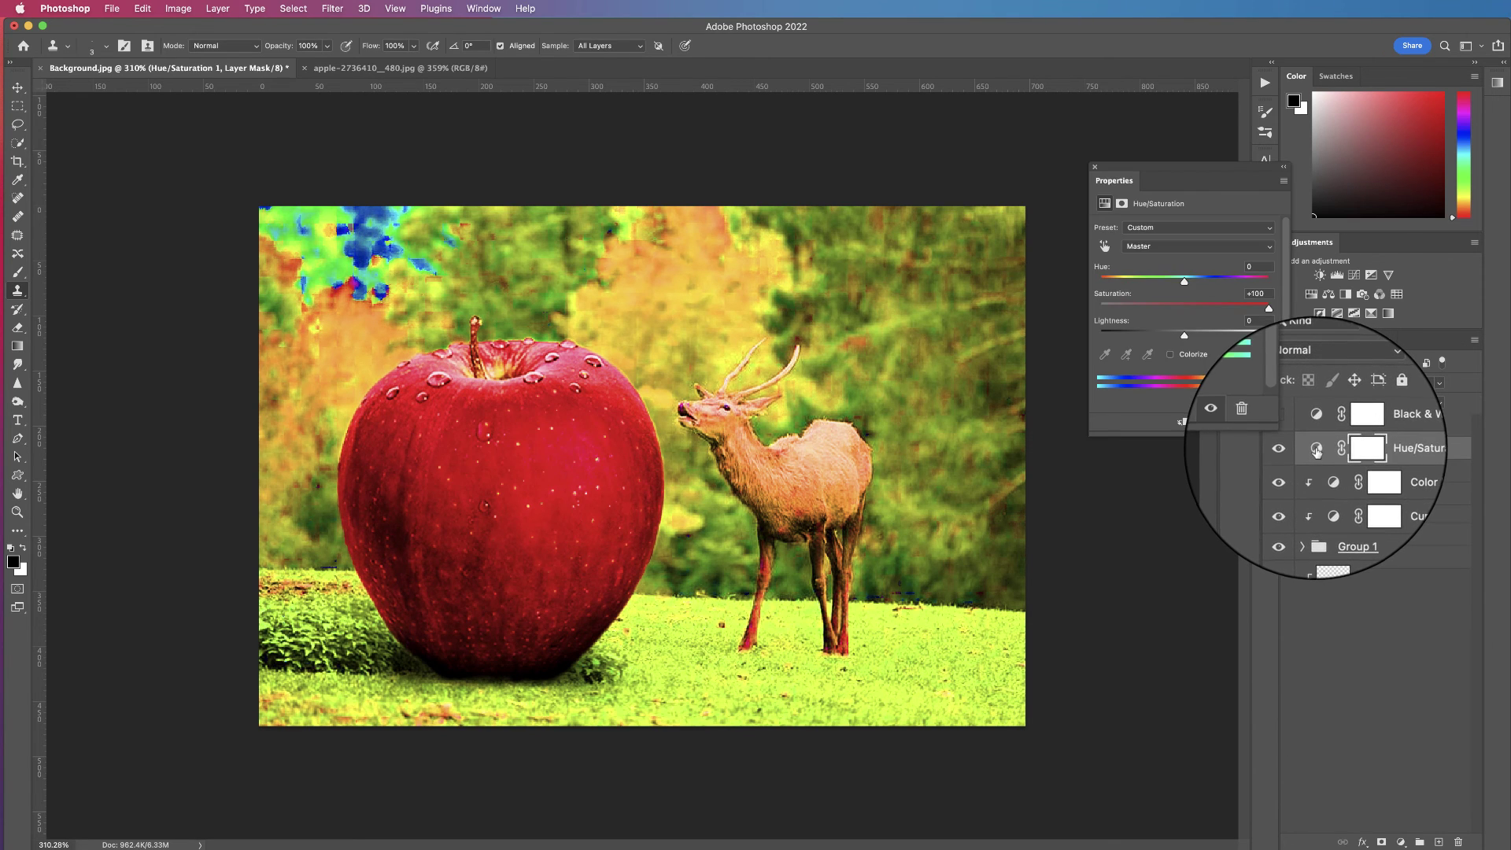
drag(1267, 310, 1184, 310)
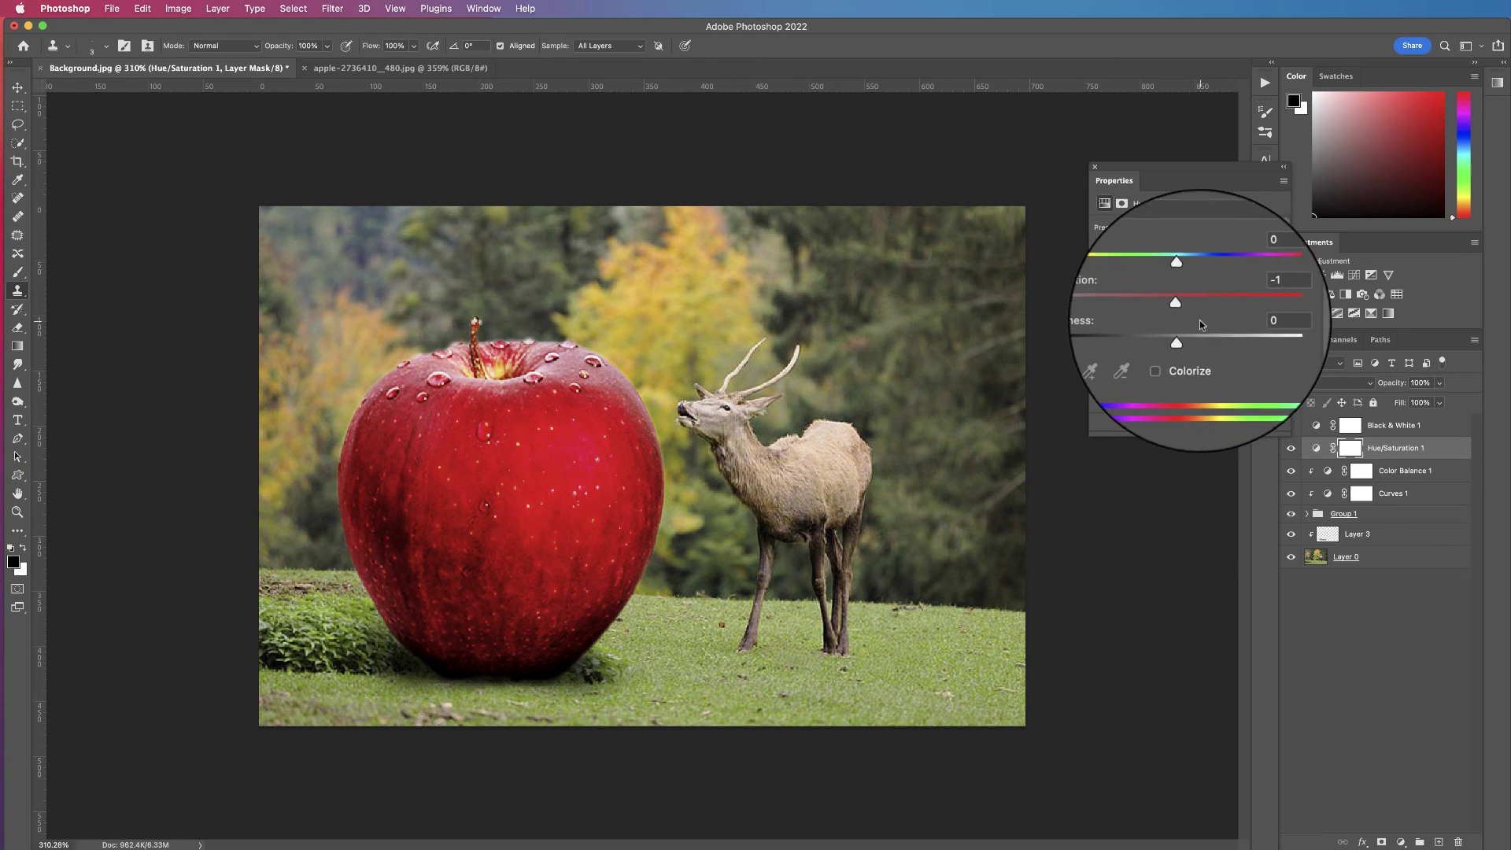
alt+click(1330, 458)
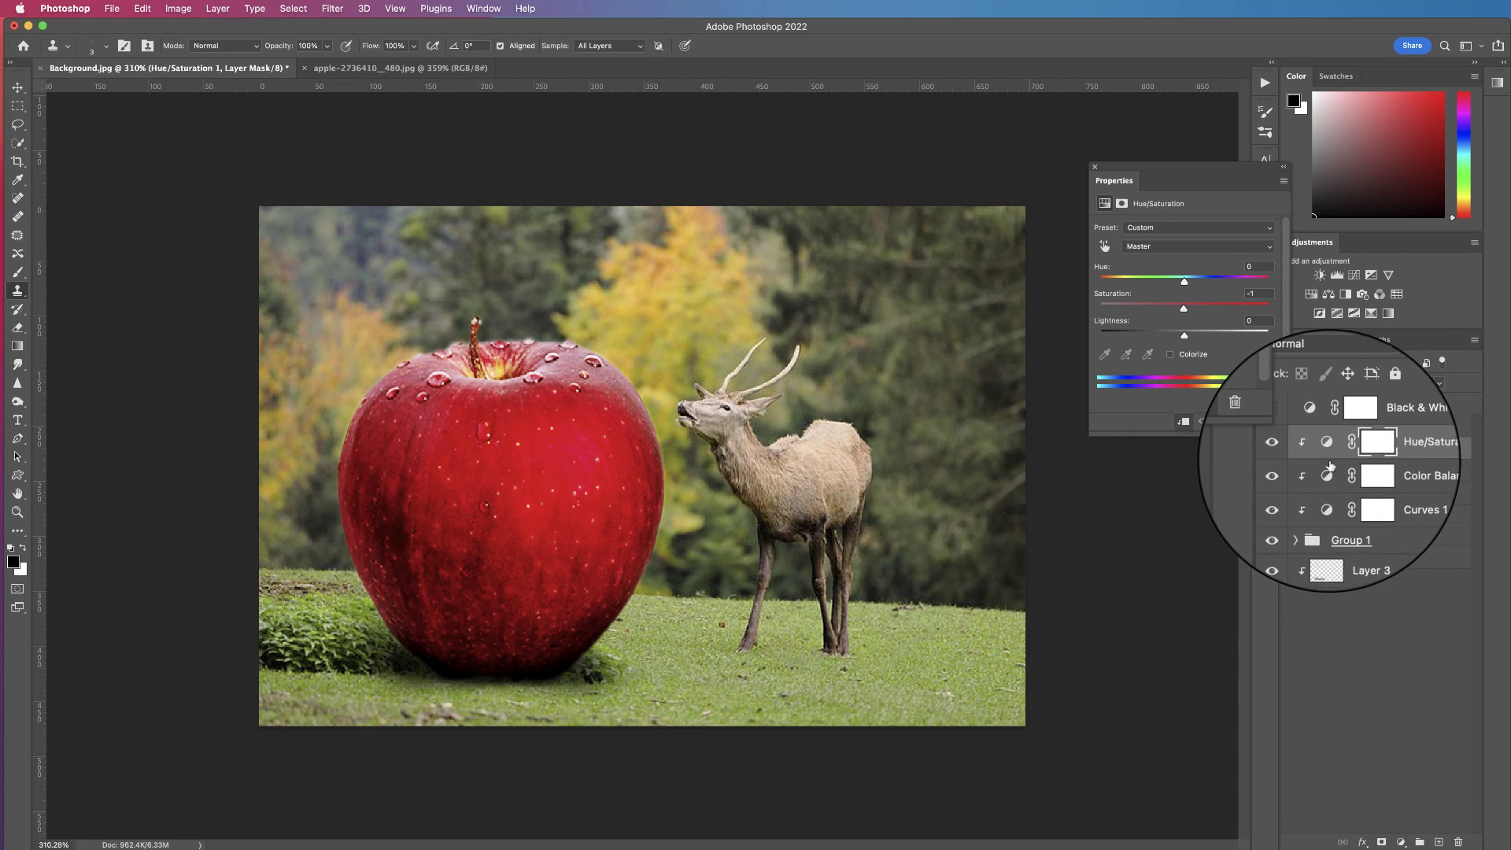
mouse_move(1183, 309)
mouse_down()
mouse_move(1103, 309)
mouse_move(1155, 310)
mouse_up()
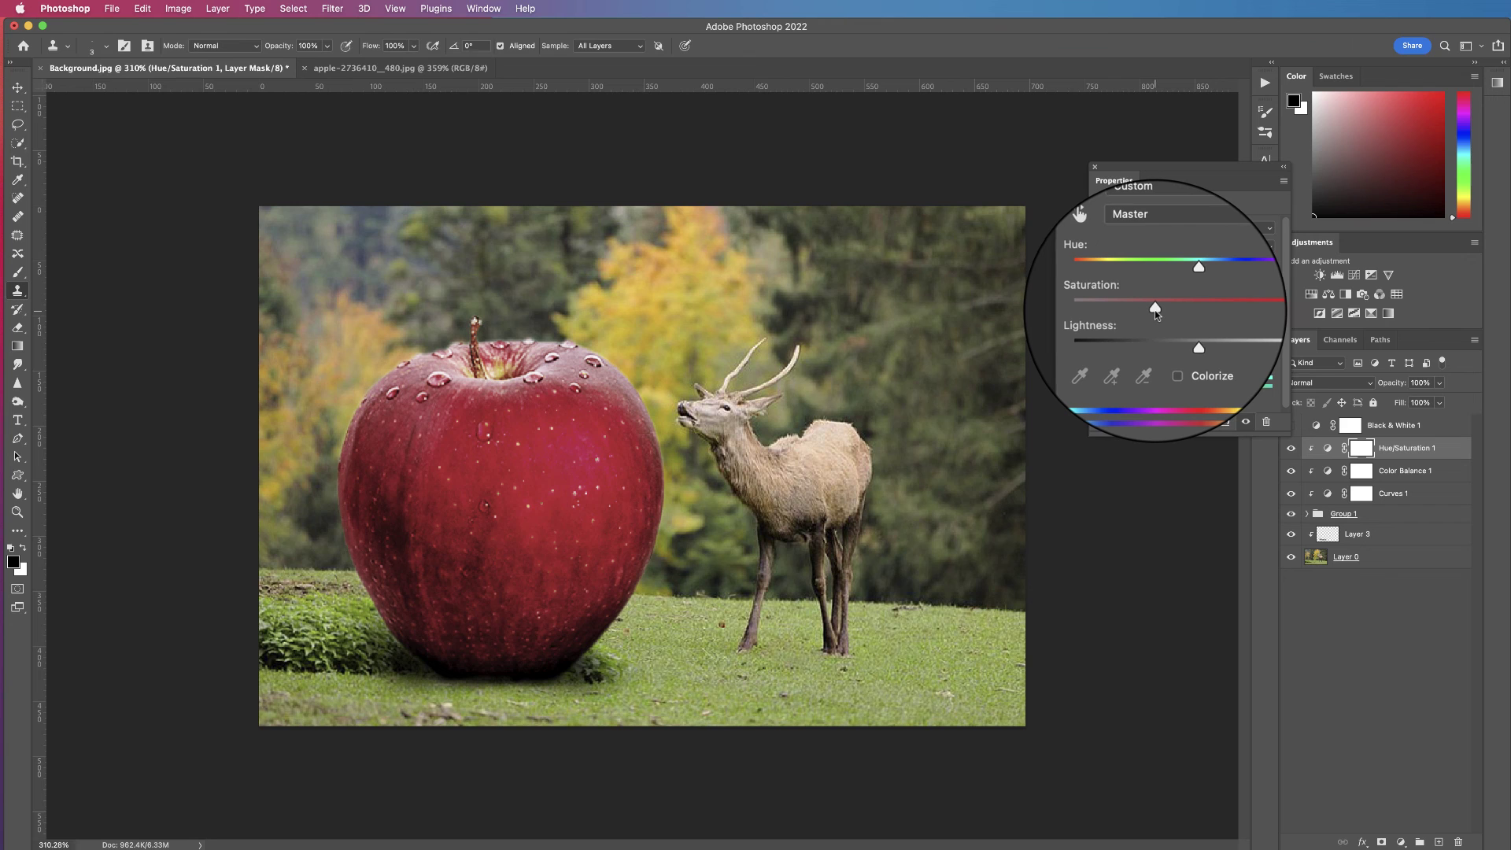
Step: Shift the midtones of Color Balance 1 further toward green and yellow to warm the apple's tones
click(1328, 471)
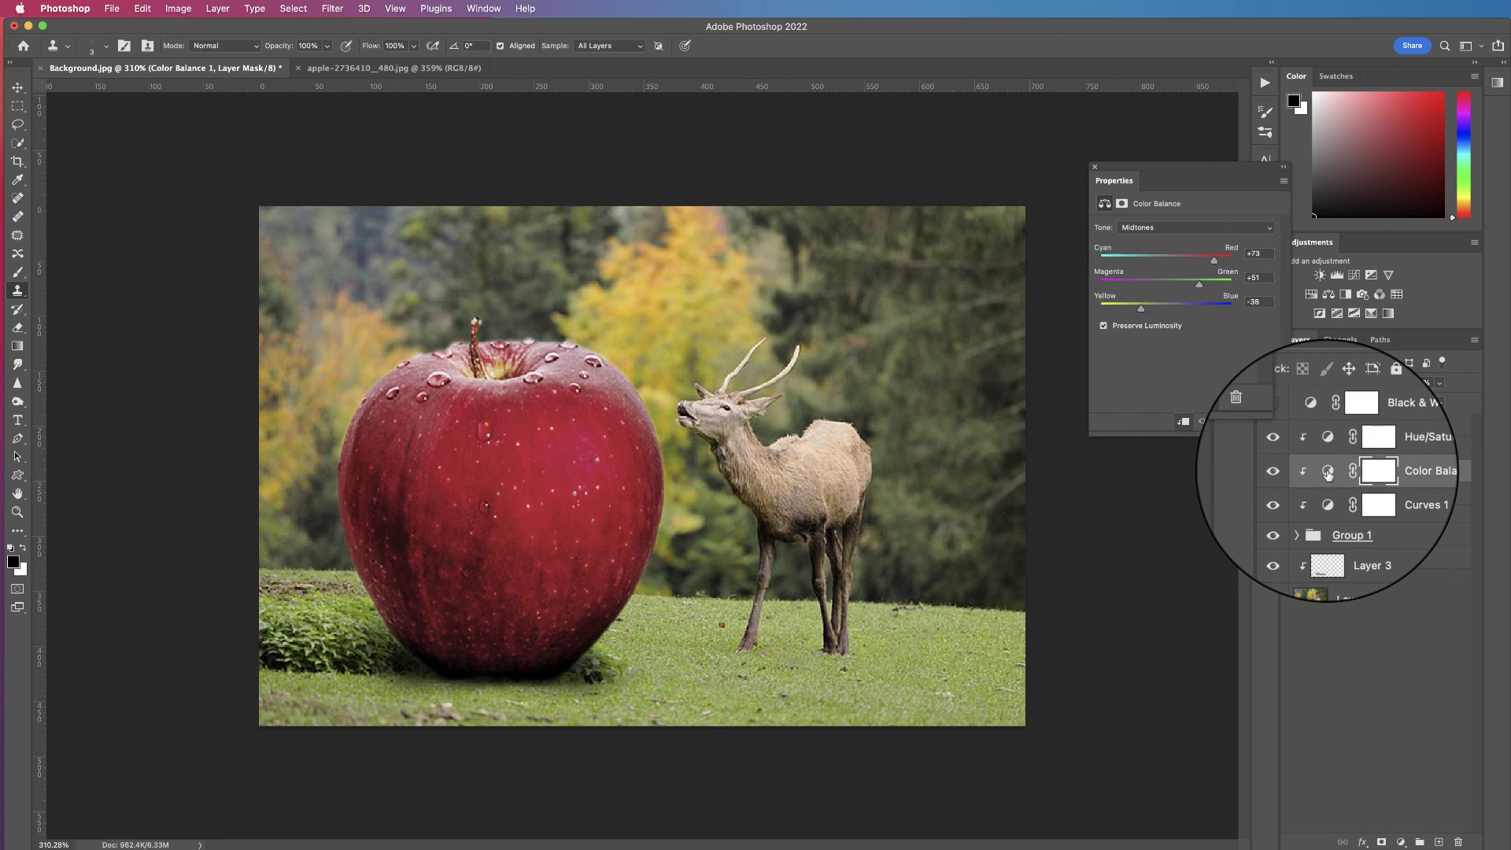
drag(1197, 290, 1230, 286)
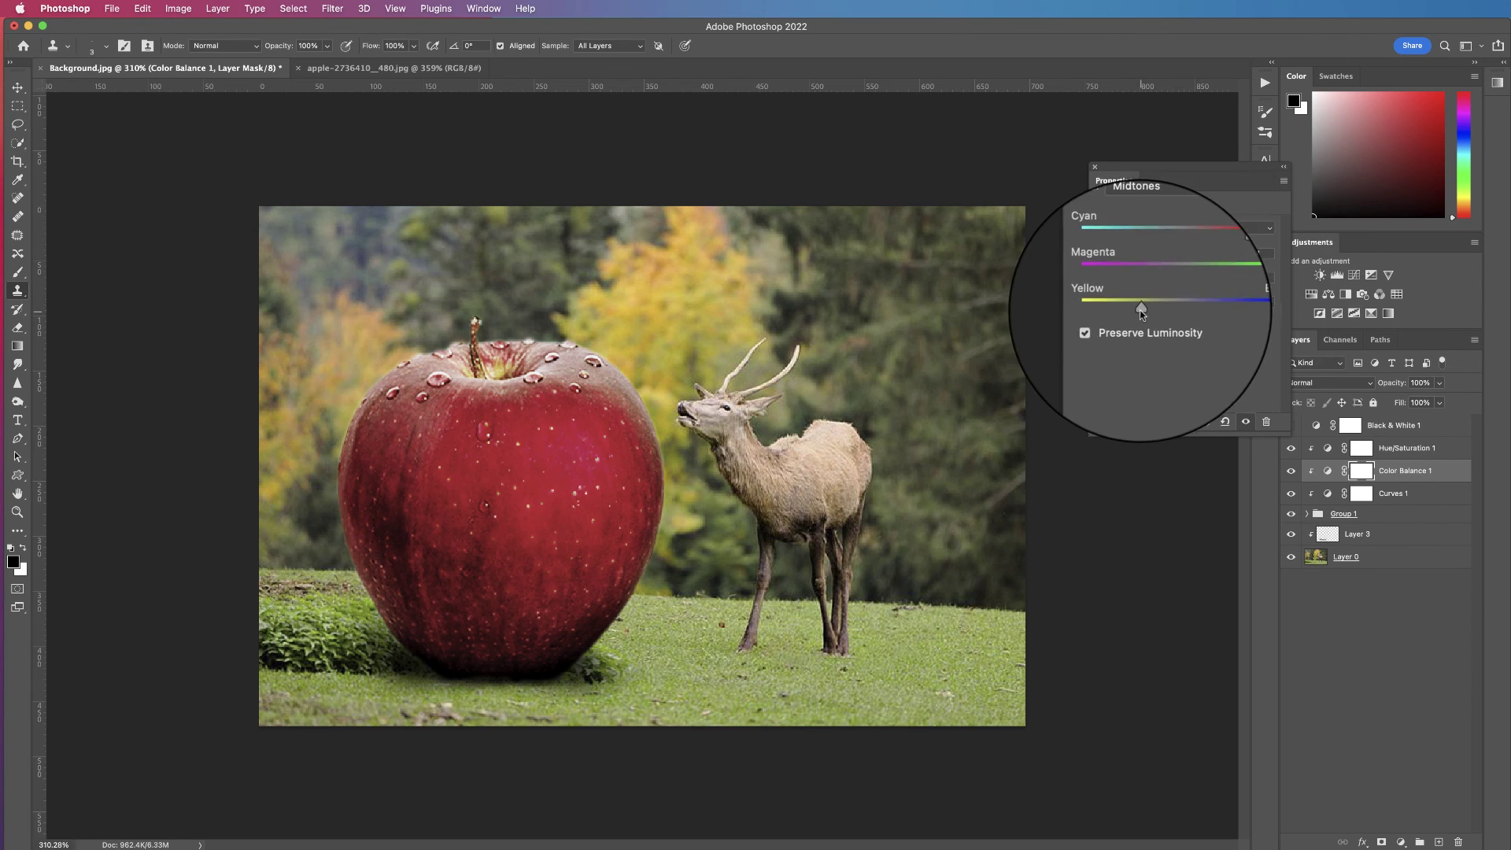
drag(1140, 310, 1125, 311)
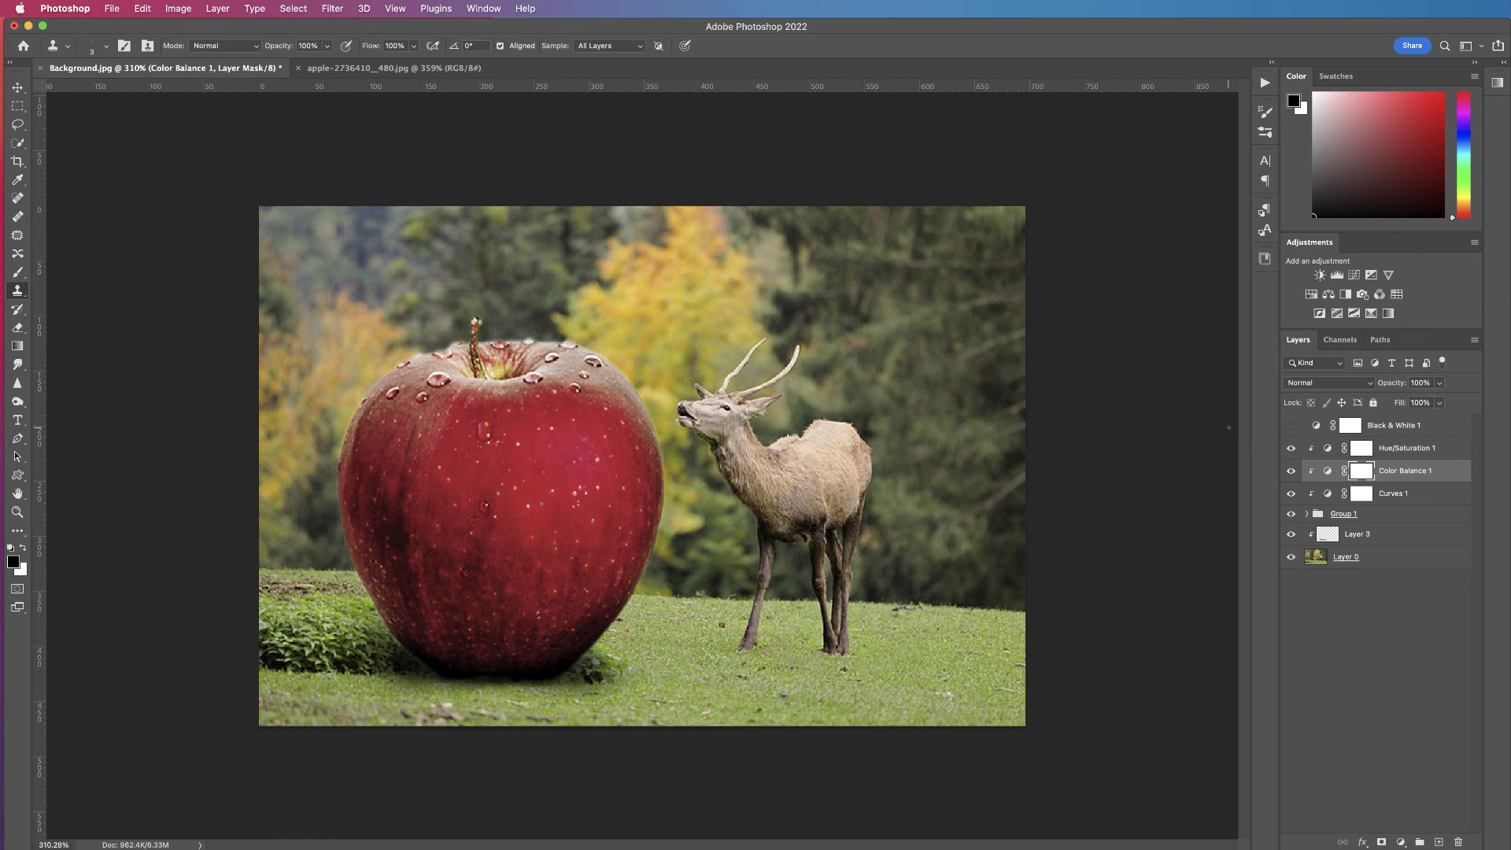